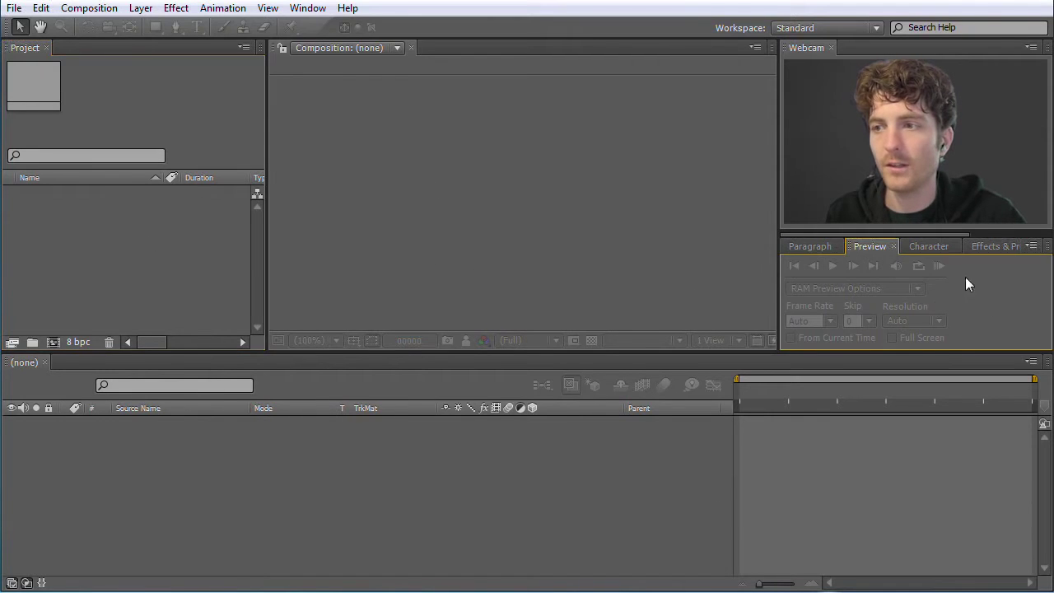
Step: Examine the Paragraph, Preview, Character and Effects & Presets panels along with the Project, Composition and Timeline areas
{"action": "left_click", "coordinate": [922, 245]}
{"action": "left_click", "coordinate": [815, 245]}
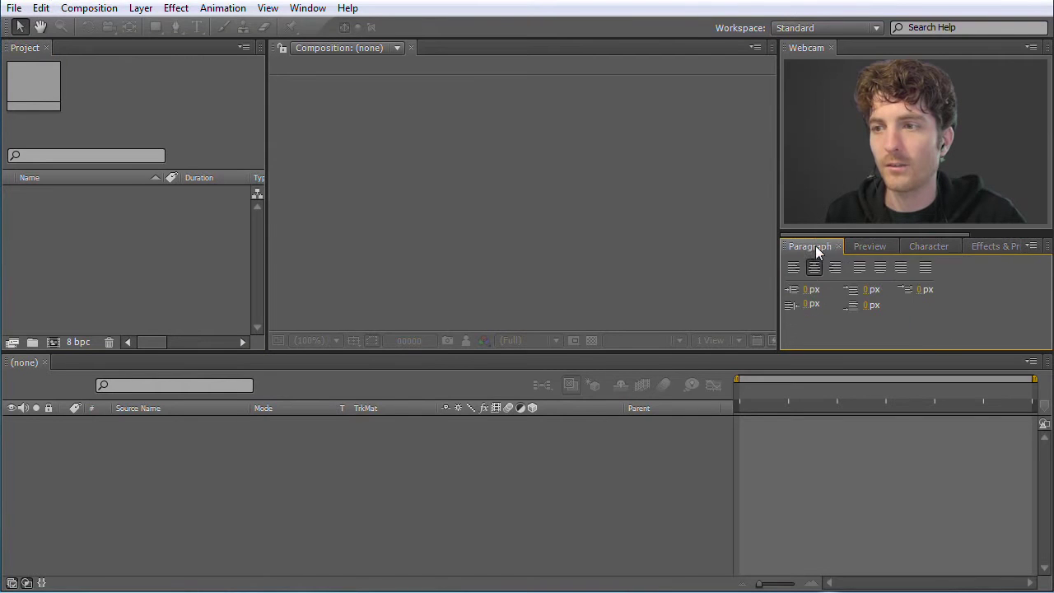
{"action": "left_click", "coordinate": [996, 247]}
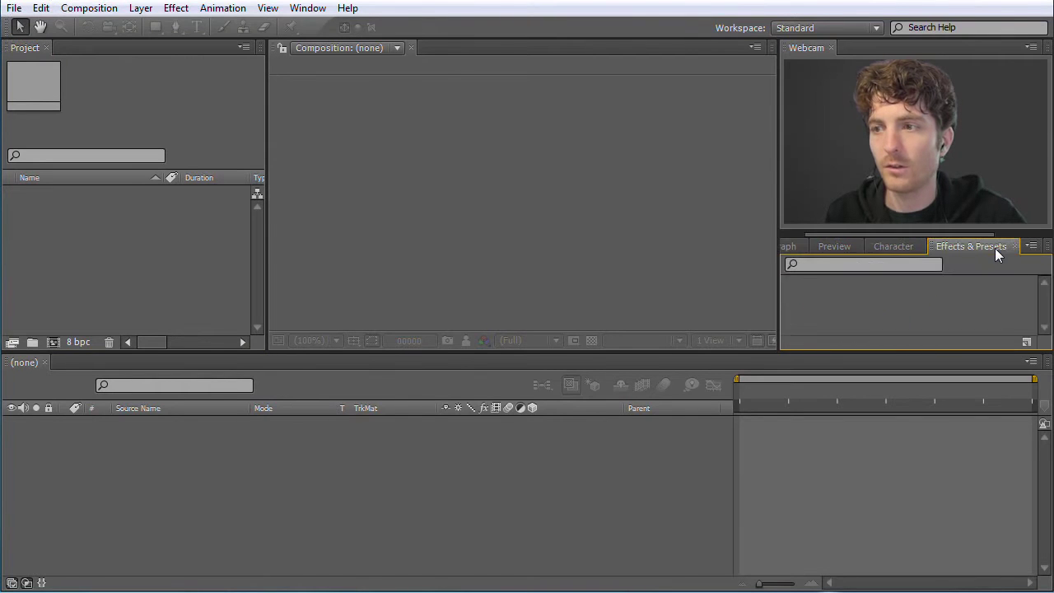
{"action": "left_click", "coordinate": [890, 247]}
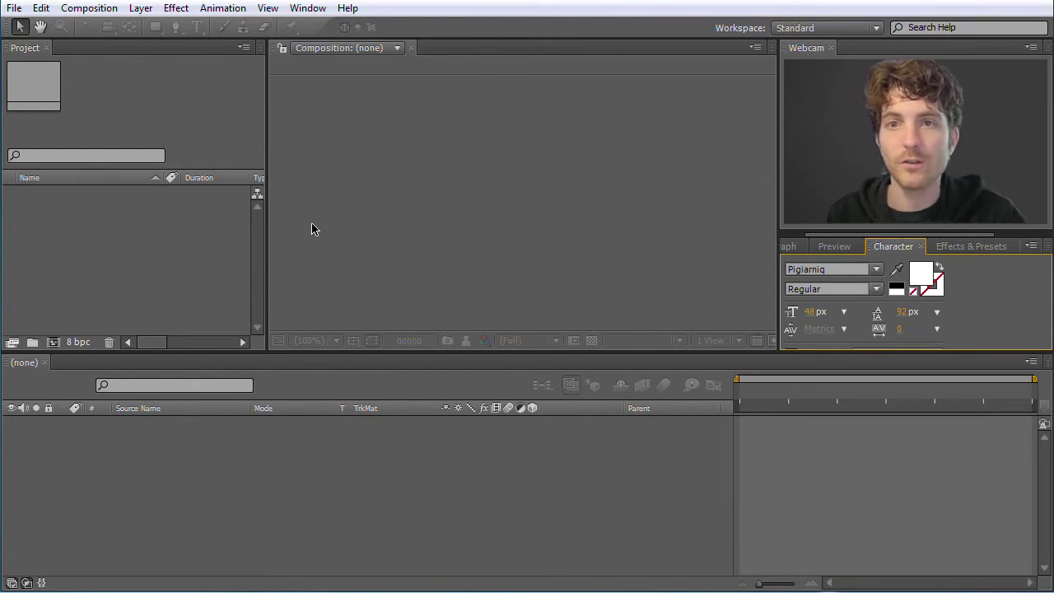
{"action": "left_click", "coordinate": [140, 107]}
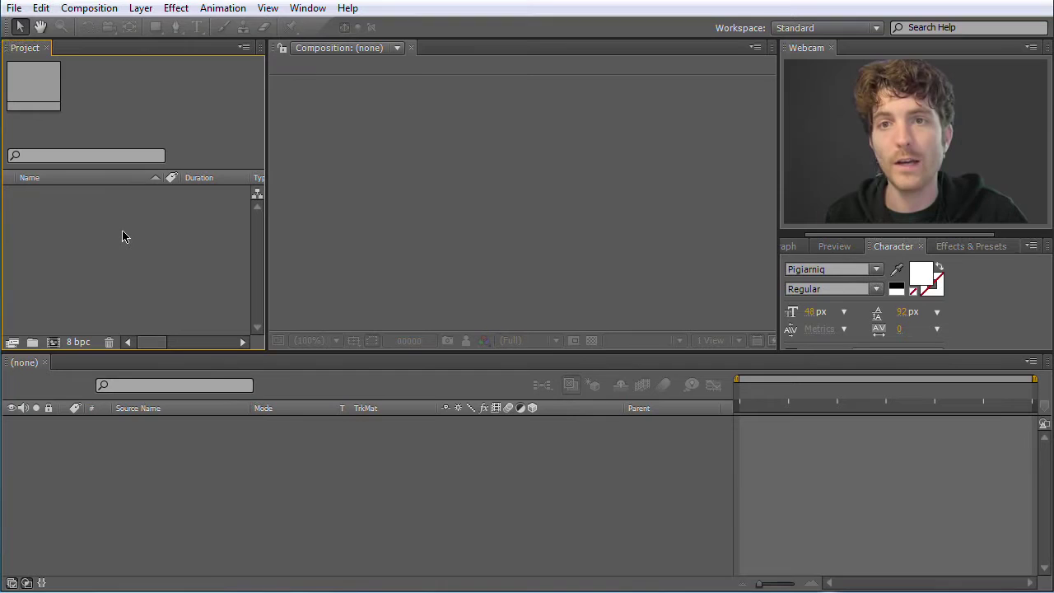
{"action": "left_click", "coordinate": [537, 232]}
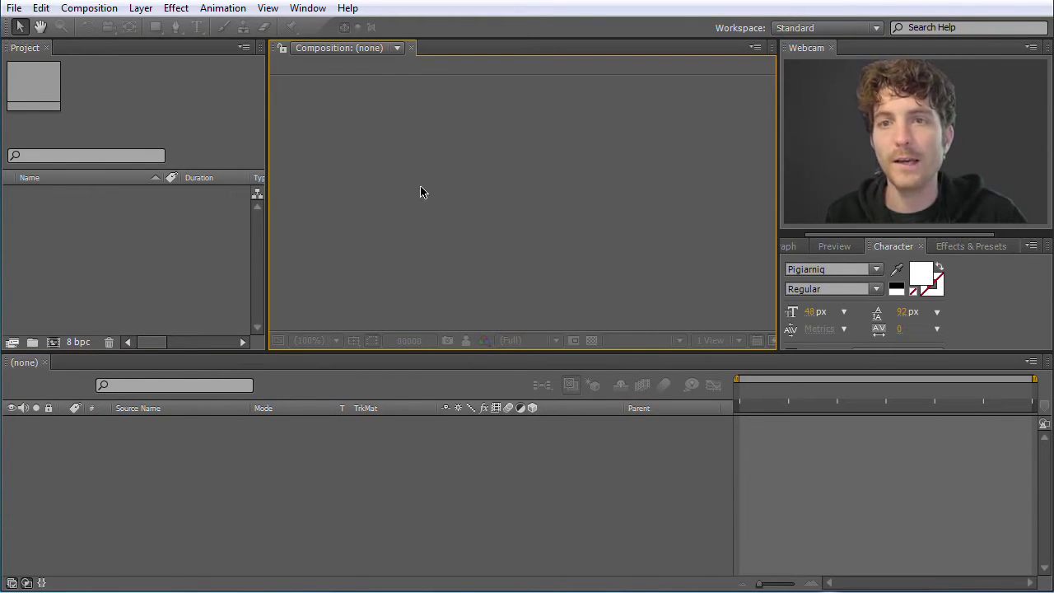
{"action": "left_click", "coordinate": [400, 534]}
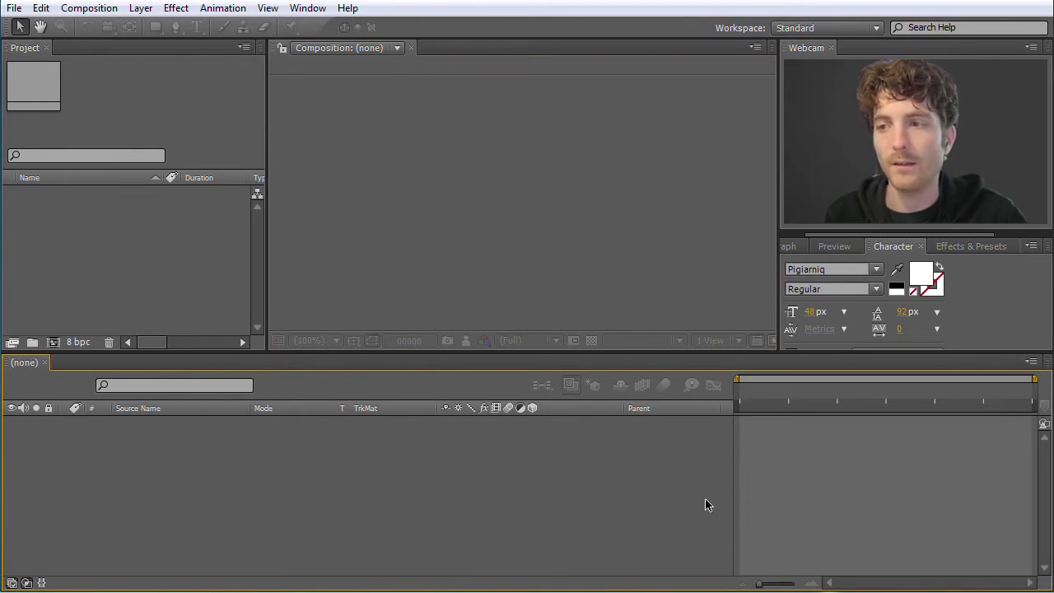
{"action": "left_click", "coordinate": [953, 246]}
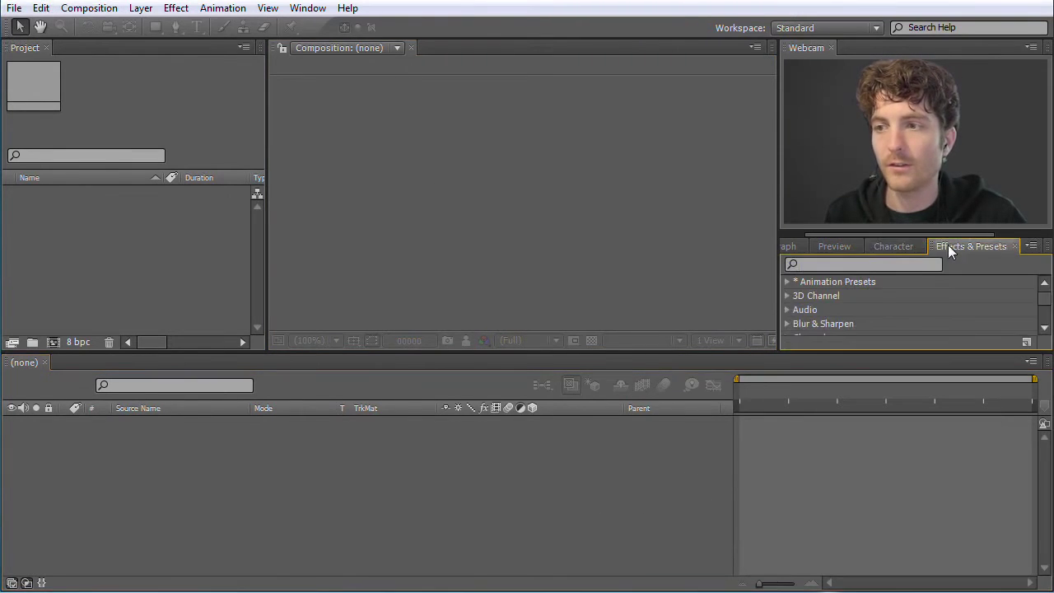
{"action": "left_click", "coordinate": [833, 247]}
{"action": "left_click", "coordinate": [889, 247]}
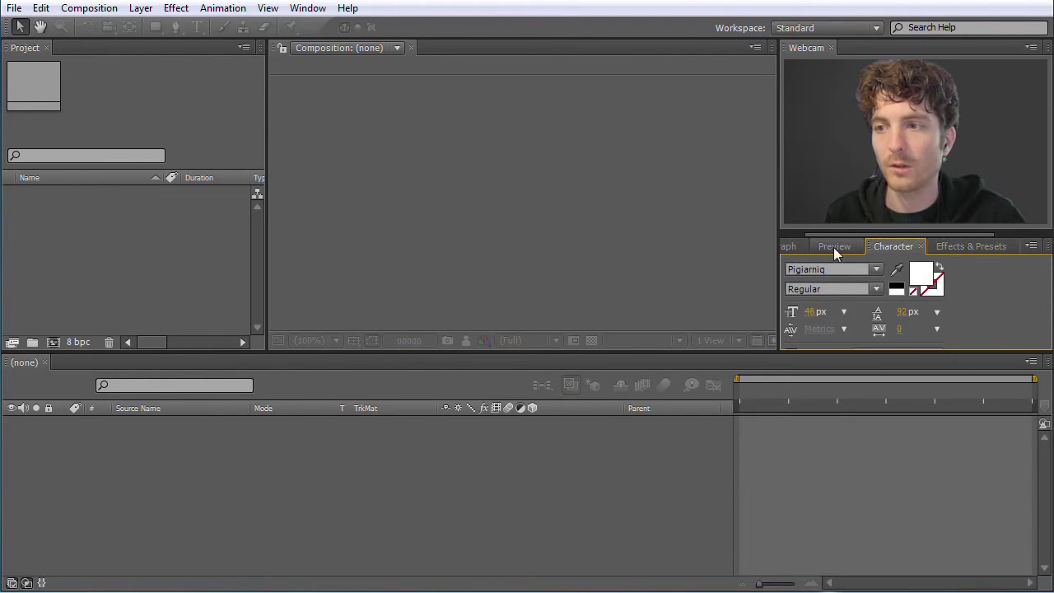
{"action": "left_click", "coordinate": [789, 247]}
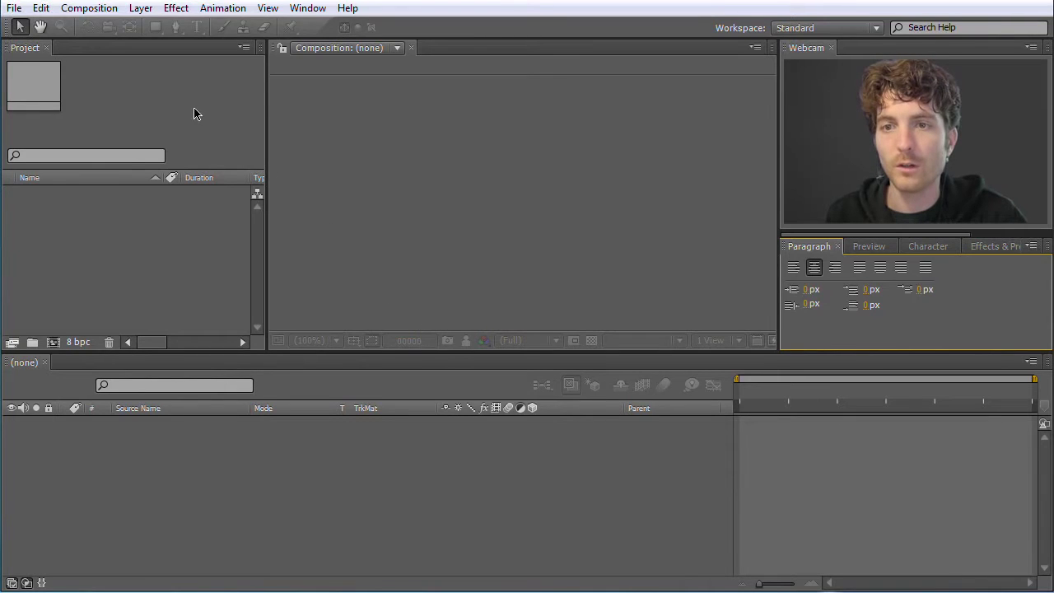
{"action": "left_click", "coordinate": [381, 418]}
{"action": "left_click", "coordinate": [210, 212]}
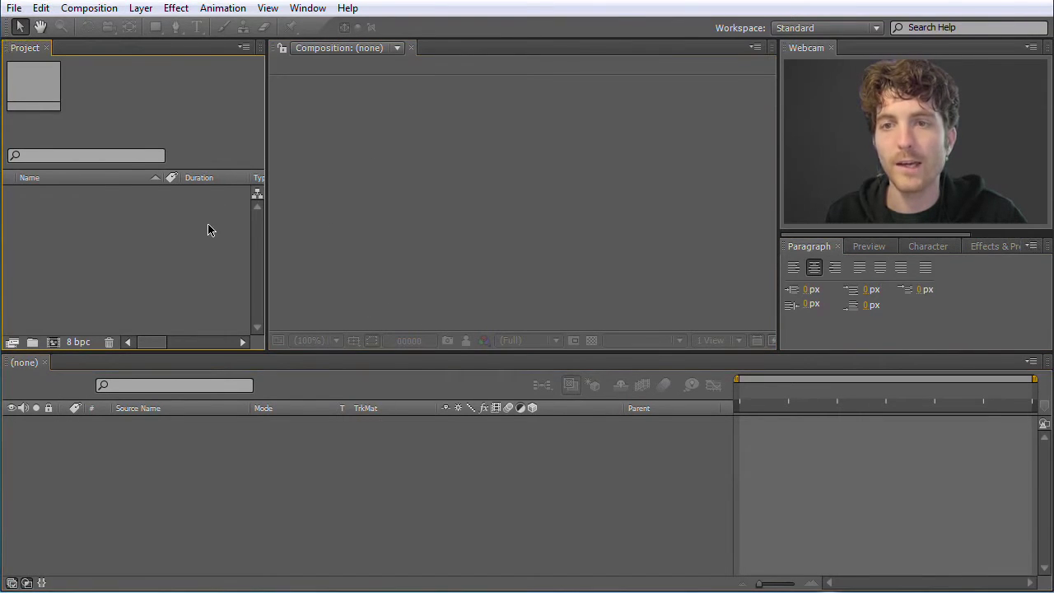
Step: Dock the Character panel in the Composition panel's group and widen the Project panel slightly
{"action": "left_click", "coordinate": [945, 247]}
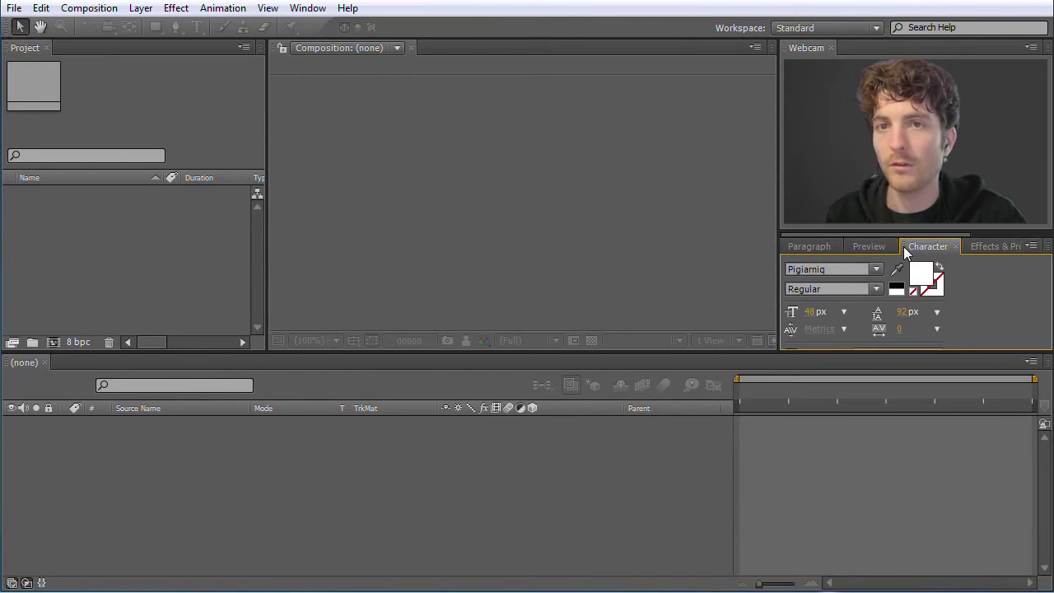
{"action": "left_click_drag", "start_coordinate": [903, 246], "coordinate": [456, 205]}
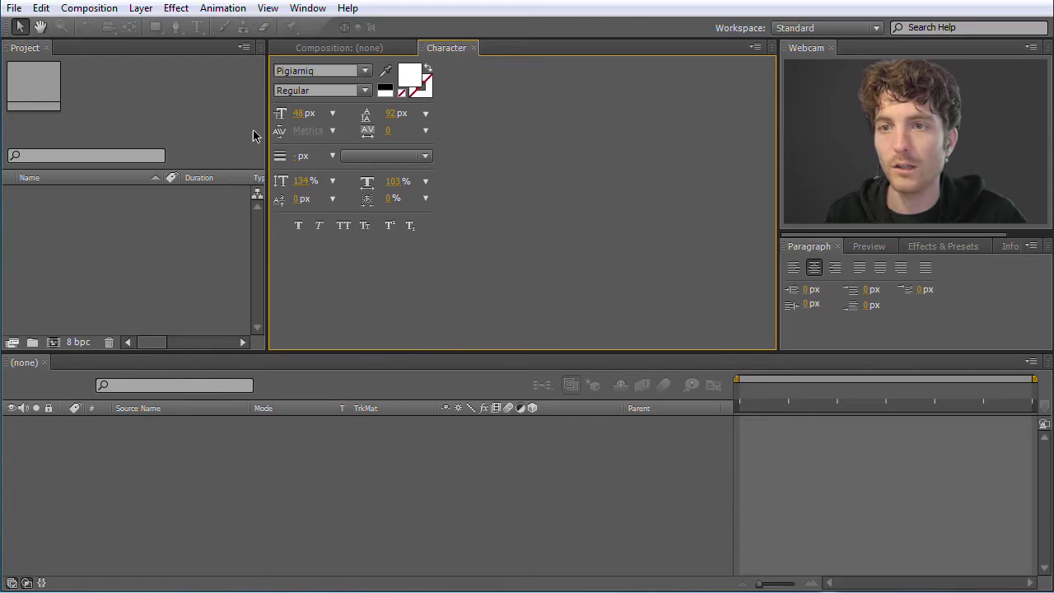
{"action": "mouse_move", "coordinate": [265, 134]}
{"action": "left_mouse_down"}
{"action": "mouse_move", "coordinate": [216, 133]}
{"action": "mouse_move", "coordinate": [282, 133]}
{"action": "left_mouse_up"}
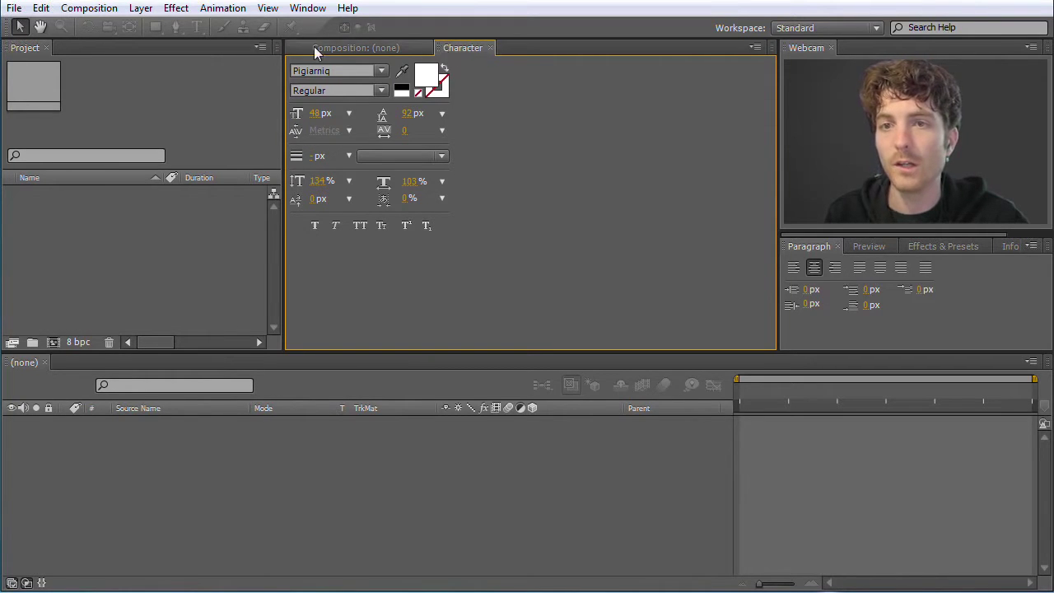
Step: Look through the list of available panels, and dock the Character panel back in the group with Paragraph and Effects & Presets
{"action": "left_click", "coordinate": [127, 85]}
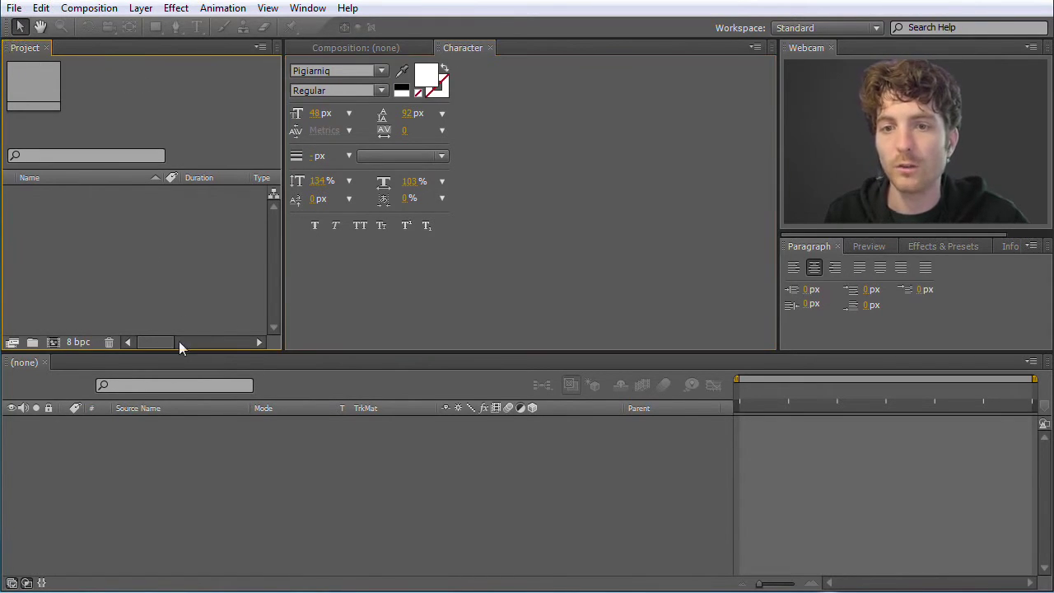
{"action": "left_click", "coordinate": [315, 10]}
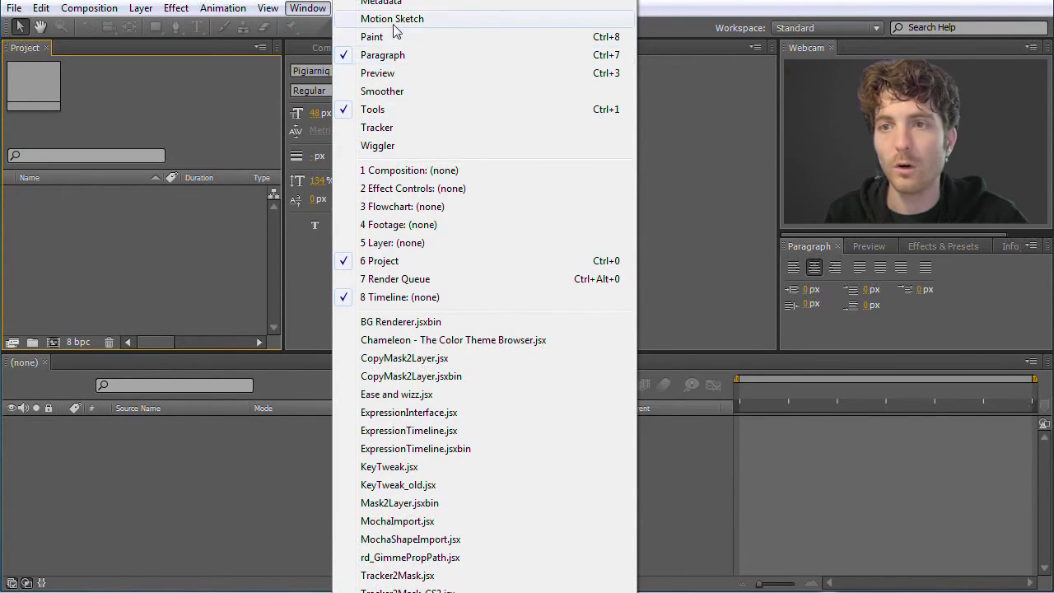
{"action": "left_click", "coordinate": [192, 106]}
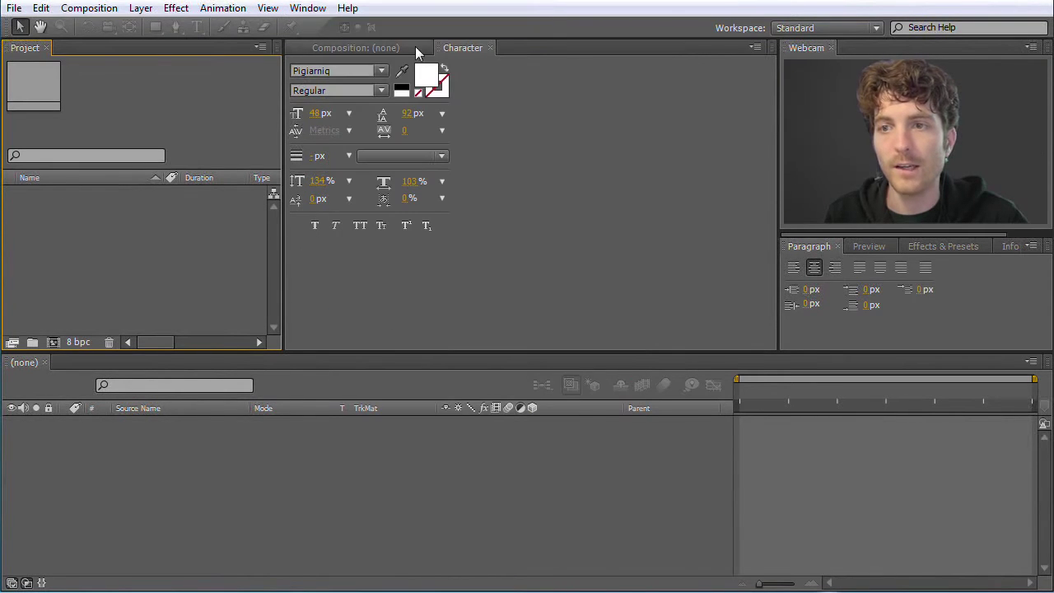
{"action": "left_click_drag", "start_coordinate": [440, 49], "coordinate": [924, 296]}
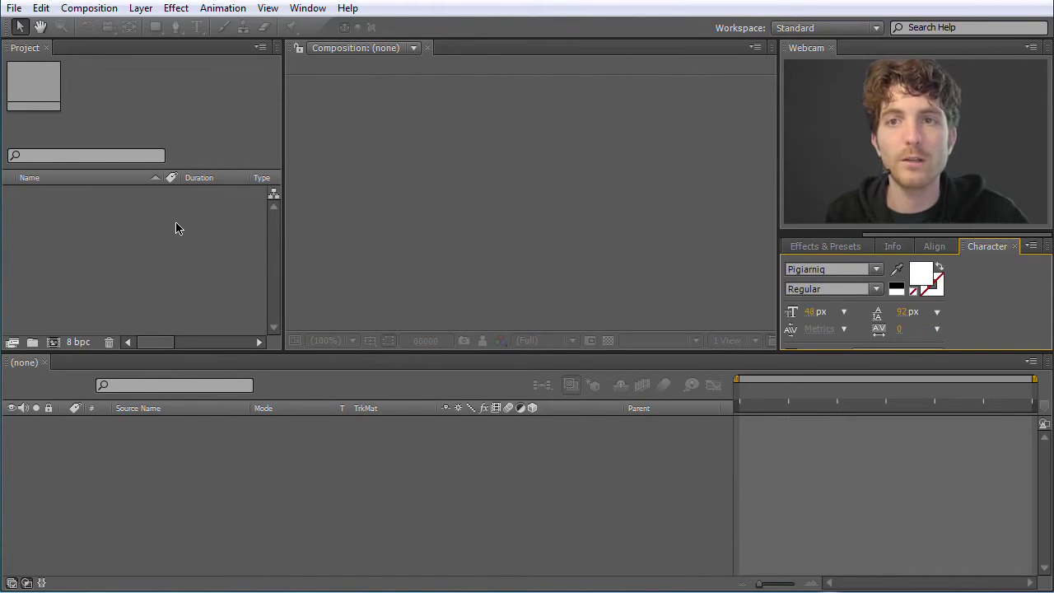
Step: Look at the available options for importing files into the project
{"action": "right_click", "coordinate": [124, 224]}
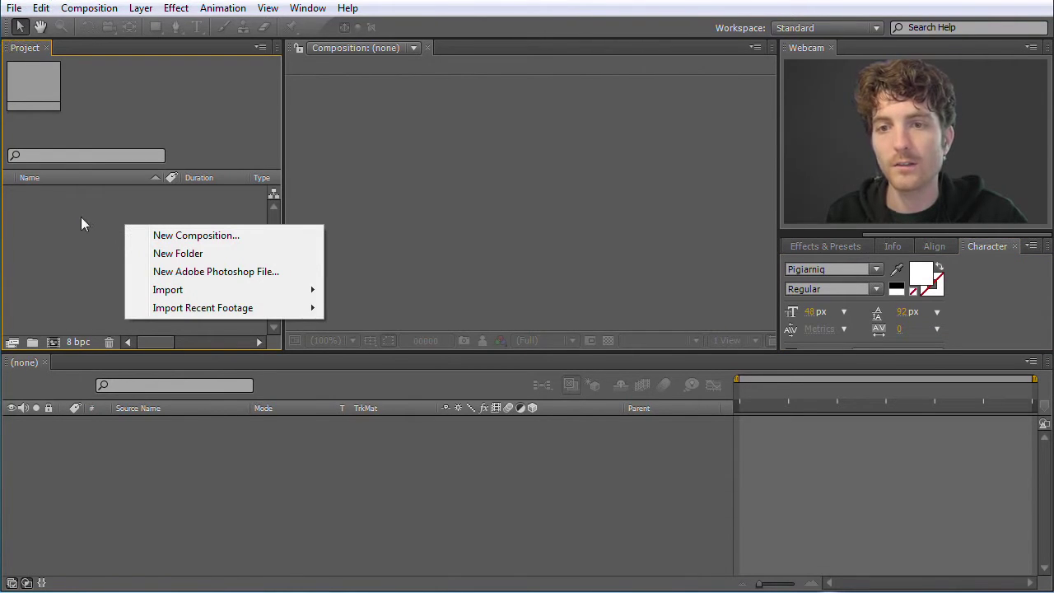
{"action": "mouse_move", "coordinate": [198, 295]}
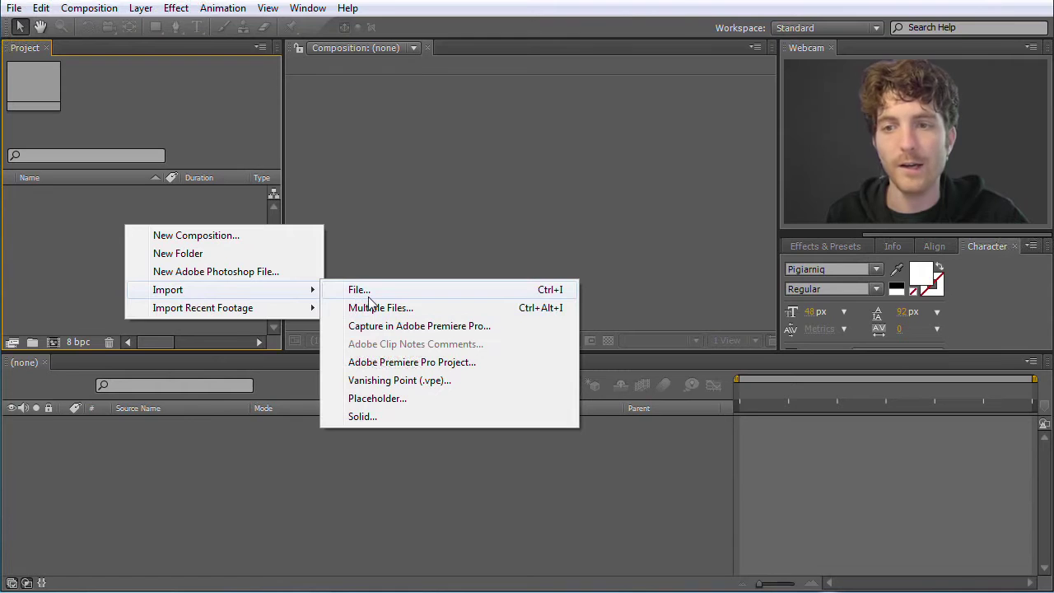
{"action": "left_click", "coordinate": [71, 247]}
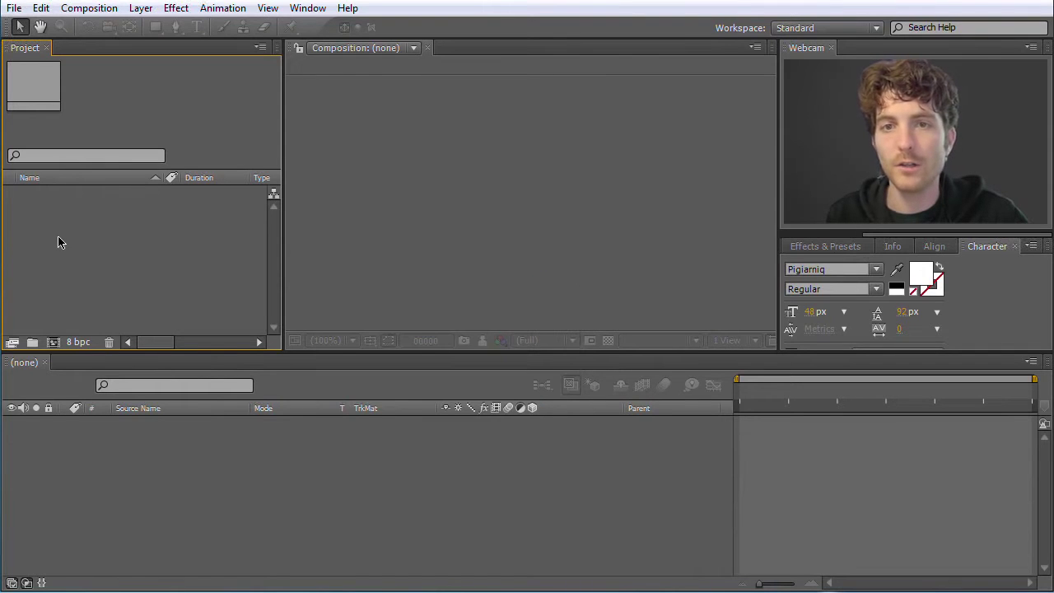
{"action": "left_click", "coordinate": [14, 12]}
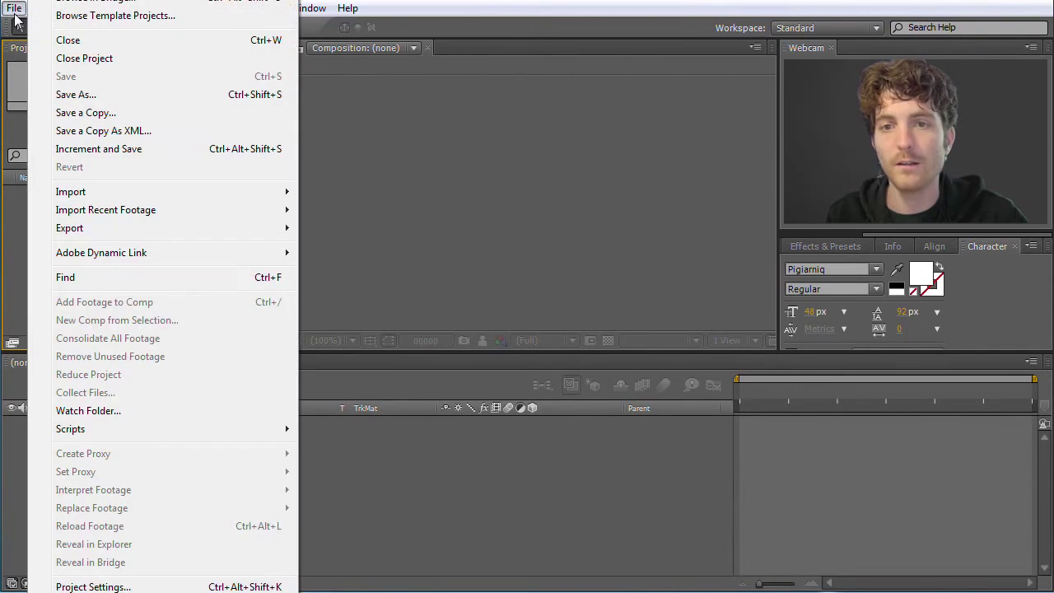
{"action": "mouse_move", "coordinate": [113, 193]}
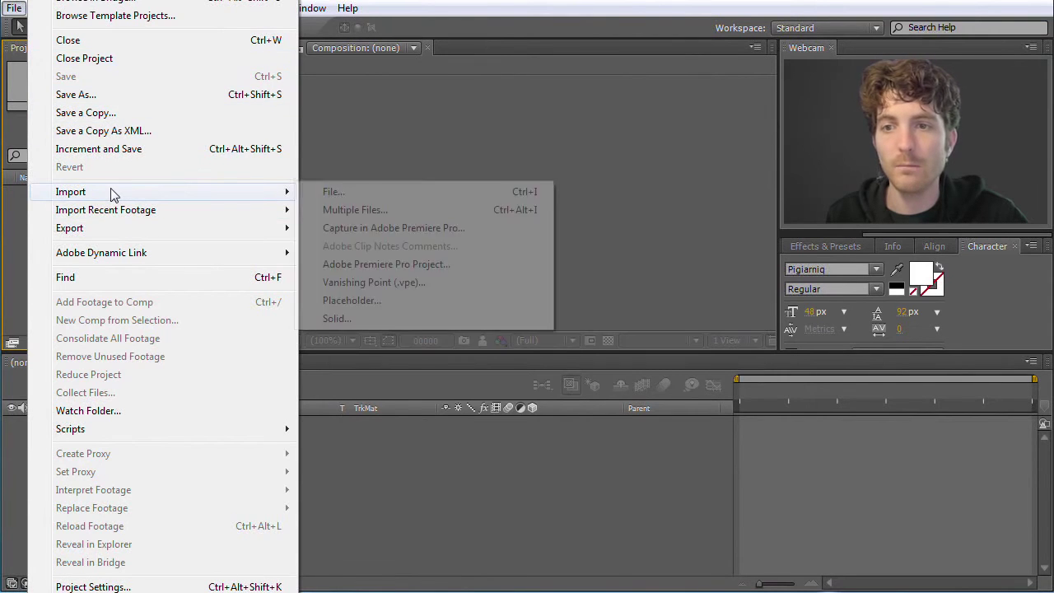
{"action": "left_click", "coordinate": [352, 194]}
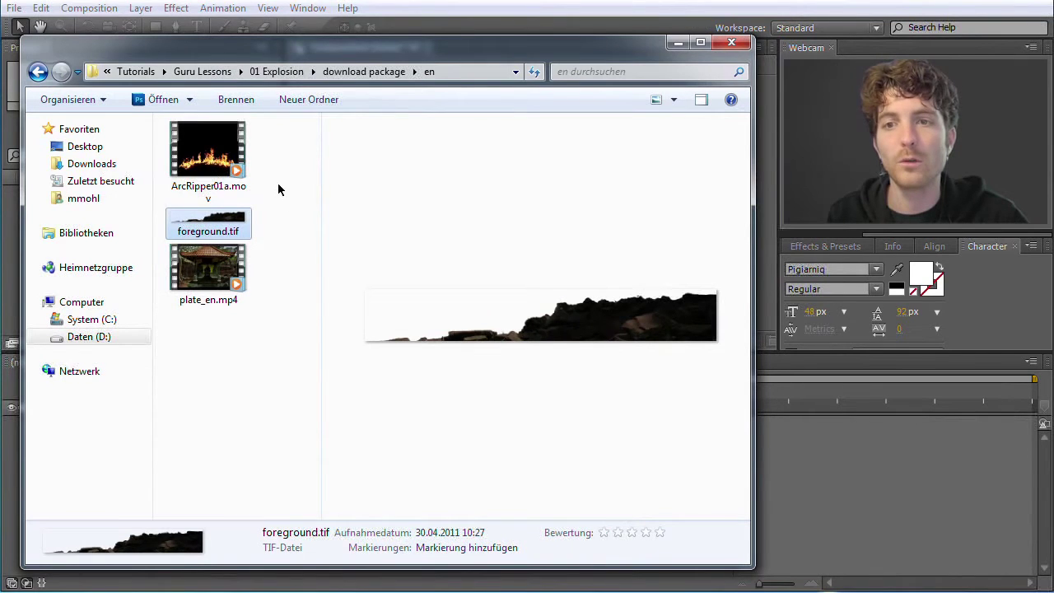
Step: In Windows Explorer, preview ArcRipper01a.mov, foreground.tif and plate_en.mp4 from the download package's en folder
{"action": "left_click_drag", "start_coordinate": [753, 570], "coordinate": [722, 526]}
{"action": "left_click", "coordinate": [212, 156]}
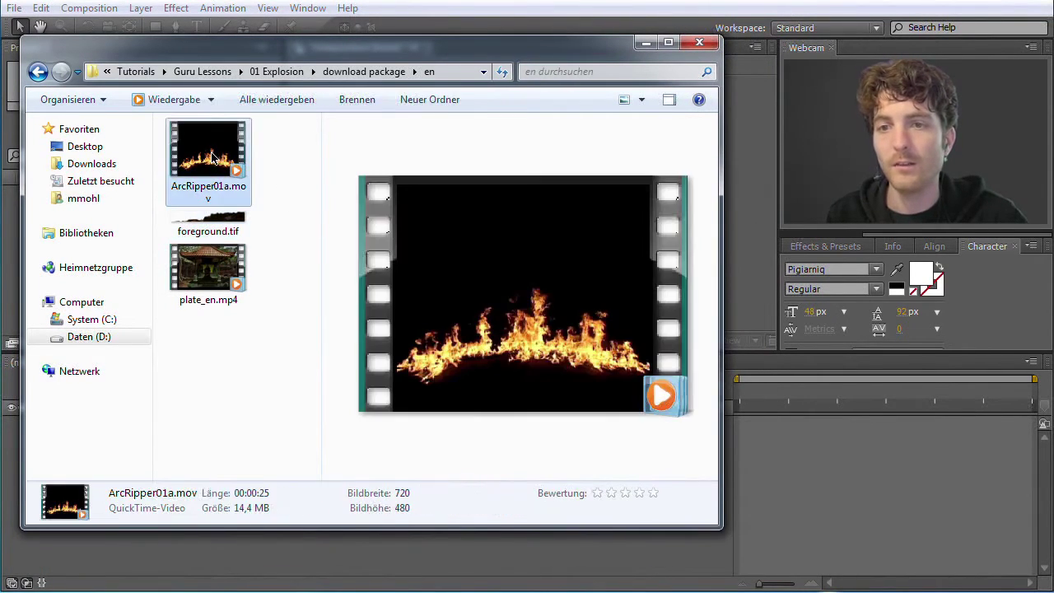
{"action": "left_click", "coordinate": [210, 224]}
{"action": "left_click", "coordinate": [213, 267]}
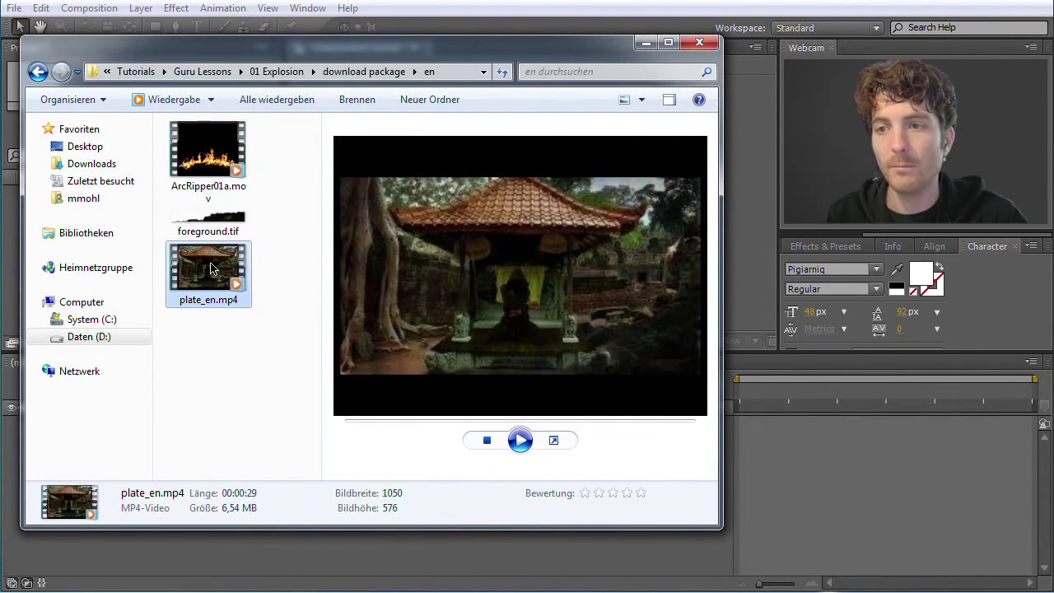
{"action": "left_click", "coordinate": [215, 164]}
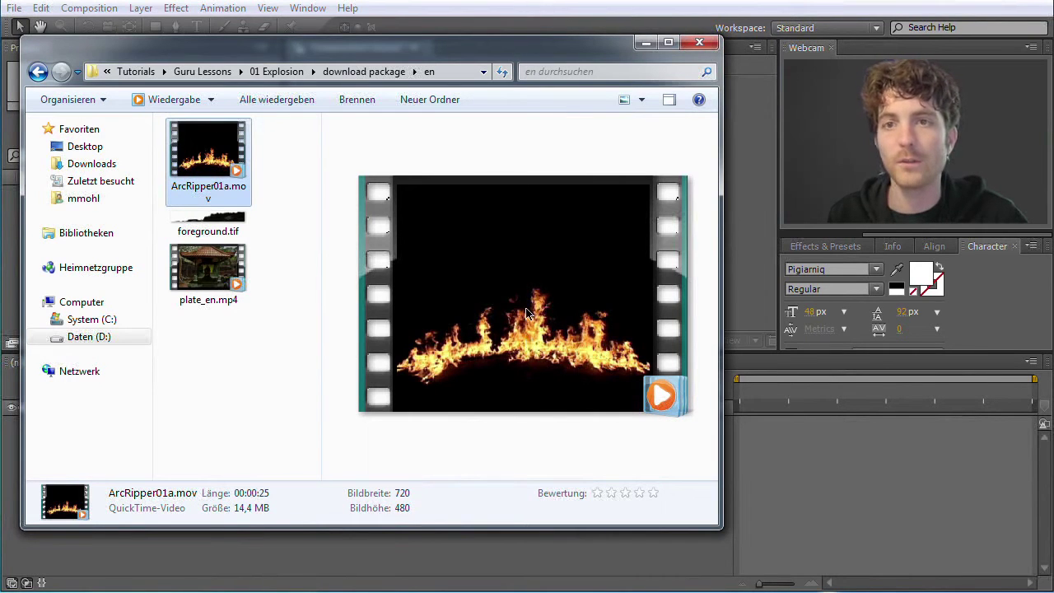
{"action": "left_click", "coordinate": [225, 267]}
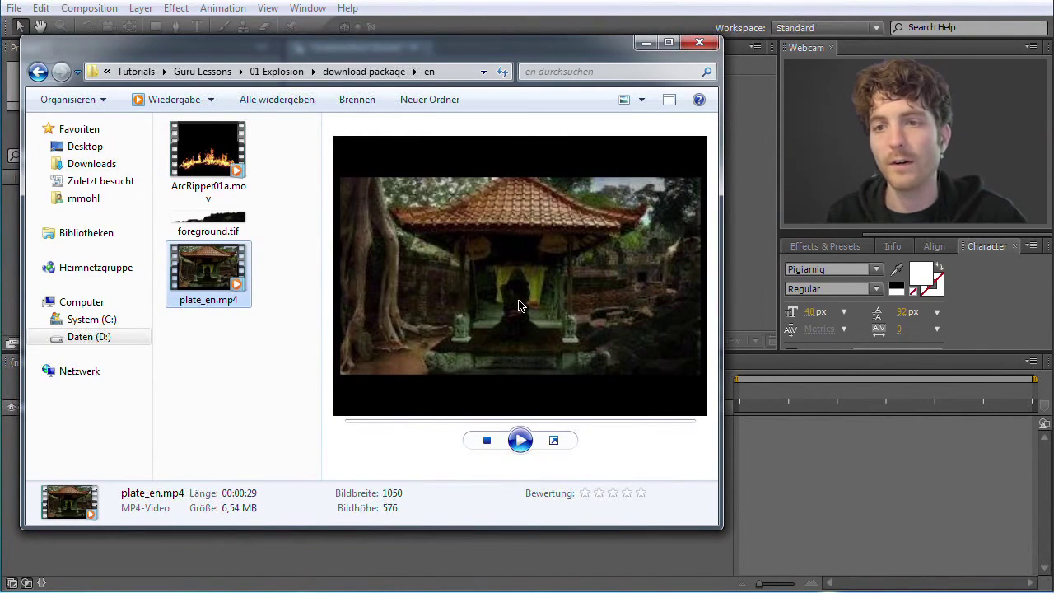
{"action": "left_click", "coordinate": [216, 223]}
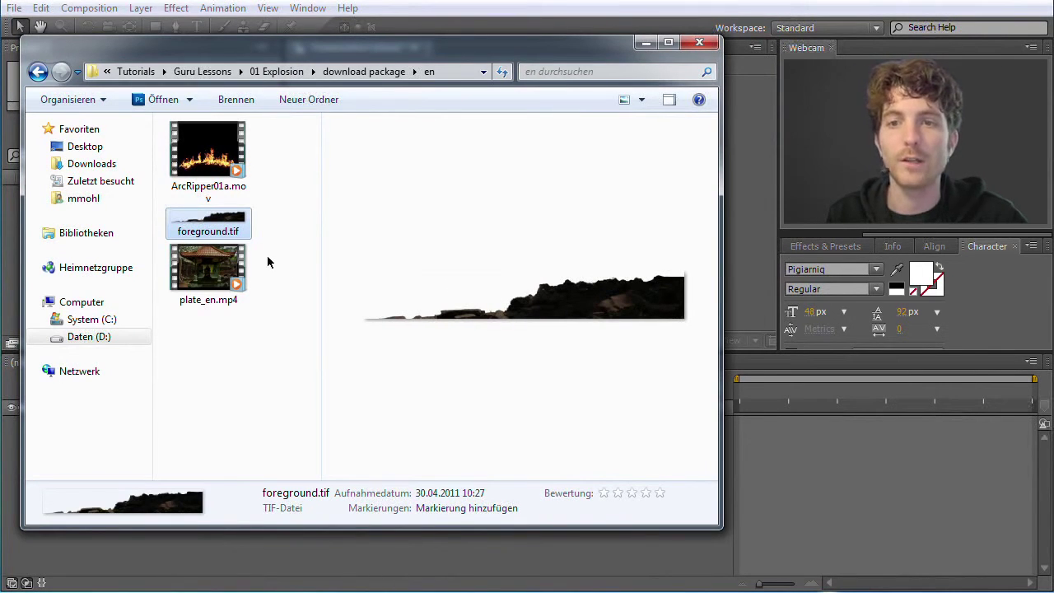
Step: Import ArcRipper01a.mov, foreground.tif and plate_en.mp4 together from the Windows Explorer folder into the After Effects project
{"action": "left_click_drag", "start_coordinate": [263, 54], "coordinate": [300, 59]}
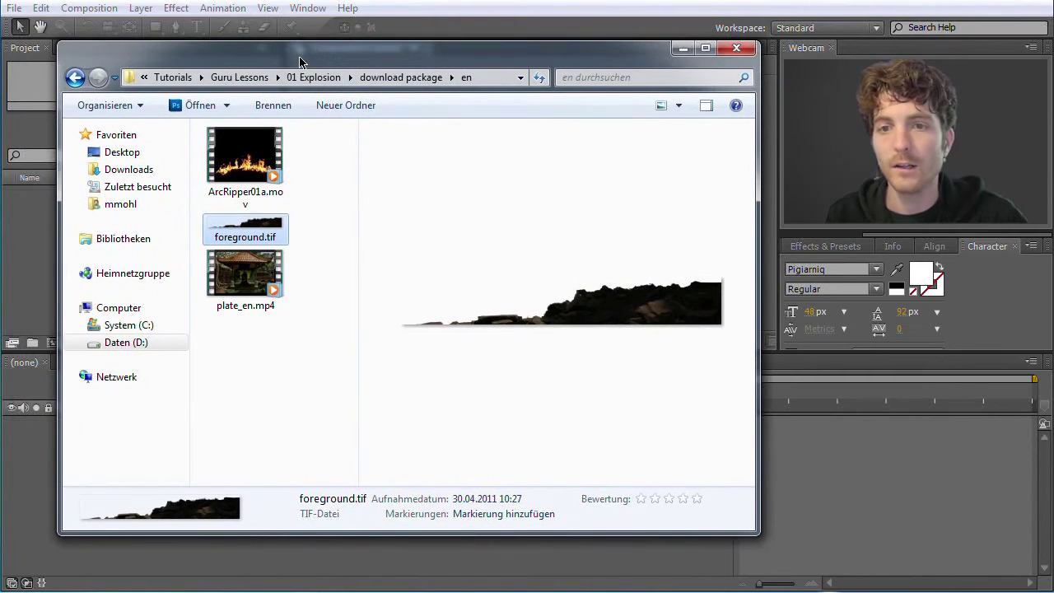
{"action": "left_click_drag", "start_coordinate": [759, 535], "coordinate": [623, 413]}
{"action": "left_click_drag", "start_coordinate": [299, 61], "coordinate": [441, 187]}
{"action": "left_click", "coordinate": [382, 284]}
{"action": "left_click", "coordinate": [392, 403], "text": "shift"}
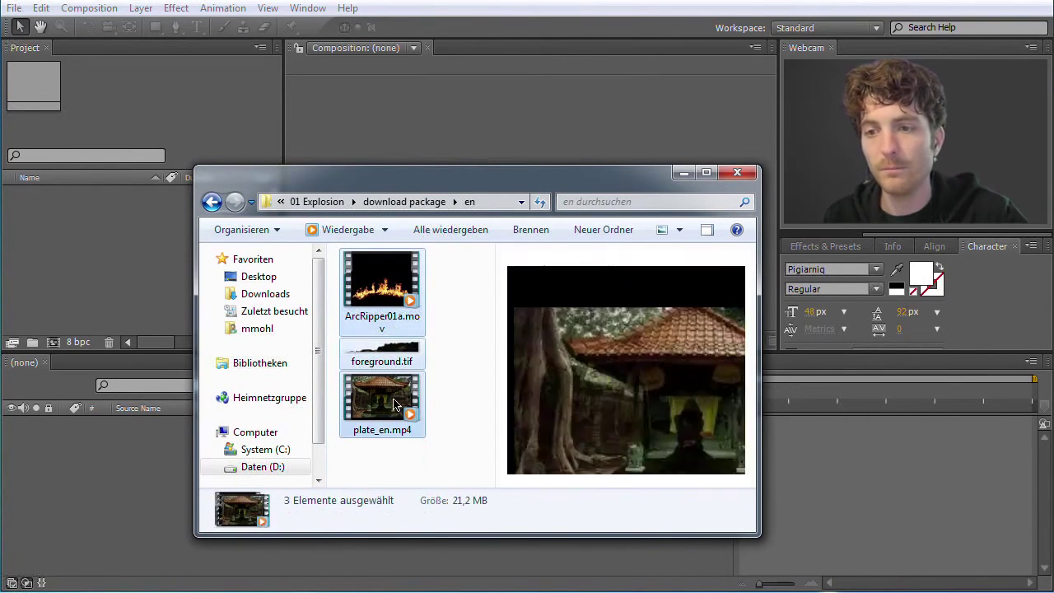
{"action": "left_click_drag", "start_coordinate": [392, 403], "coordinate": [105, 258]}
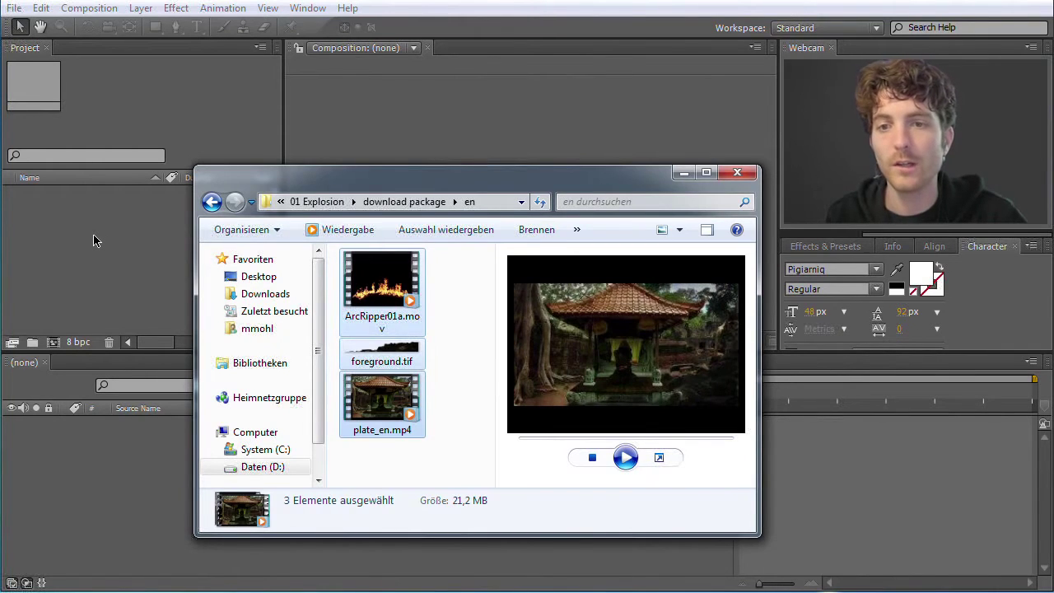
{"action": "left_click_drag", "start_coordinate": [93, 240], "coordinate": [93, 240]}
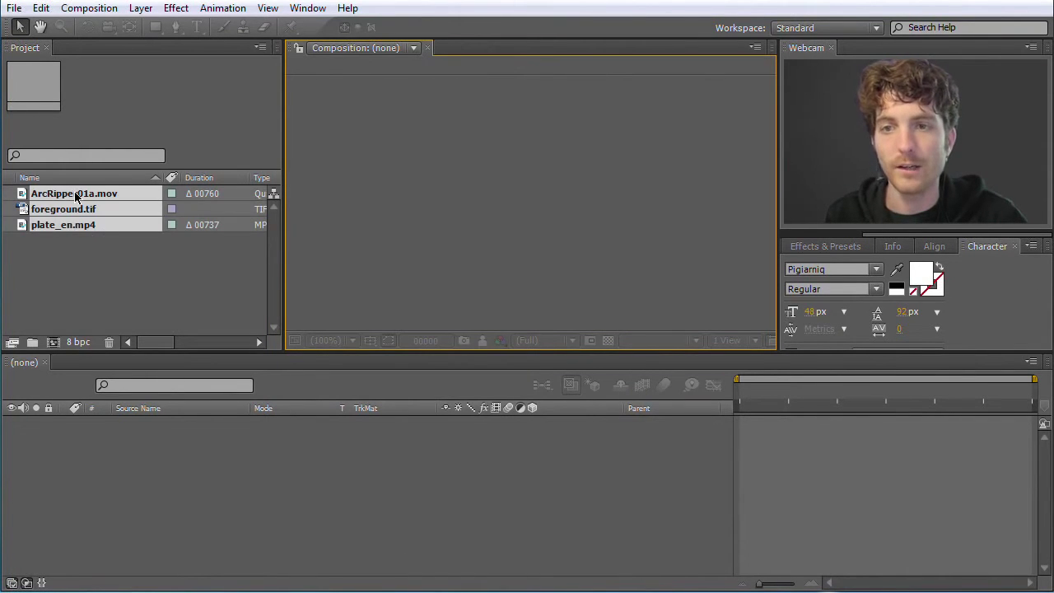
Step: Inspect the footage details of the imported plate_en.mp4, foreground.tif and ArcRipper01a.mov, and leave nothing selected
{"action": "left_click", "coordinate": [107, 256]}
{"action": "left_click", "coordinate": [58, 227]}
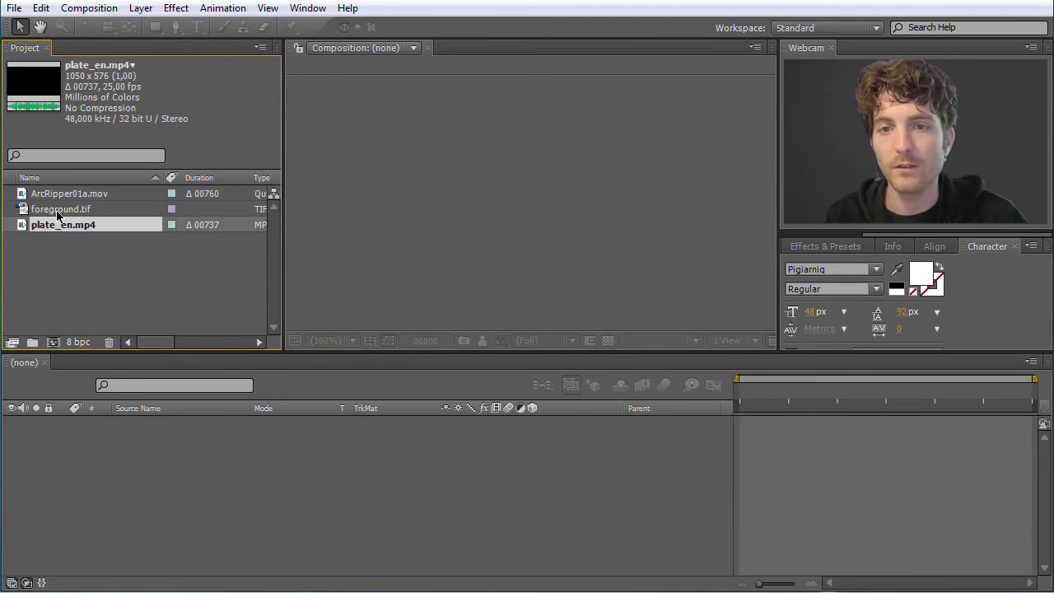
{"action": "left_click", "coordinate": [60, 209]}
{"action": "left_click", "coordinate": [61, 195]}
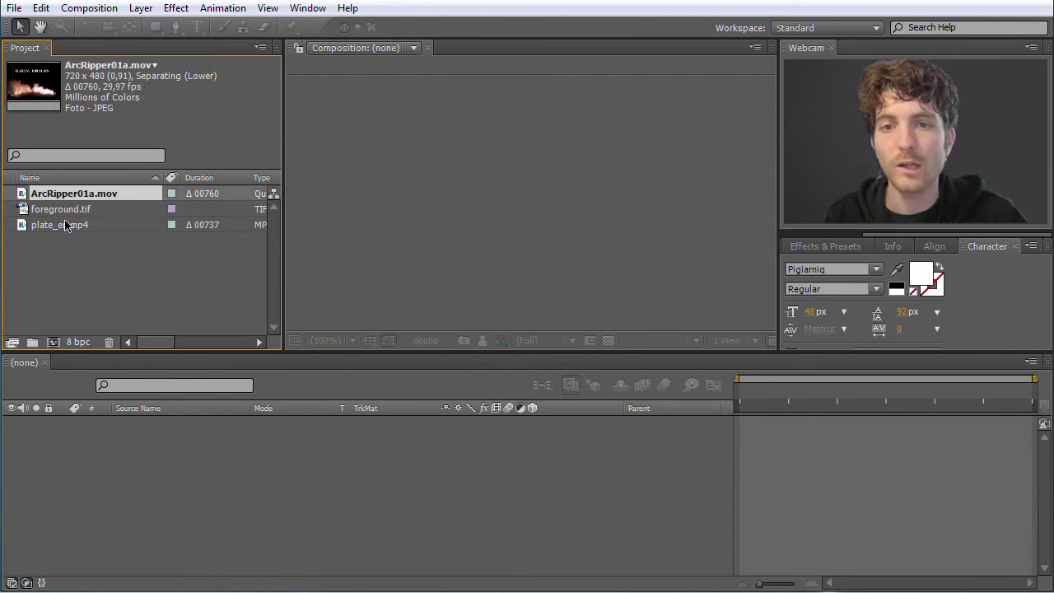
{"action": "left_click", "coordinate": [65, 225]}
{"action": "left_click", "coordinate": [70, 253]}
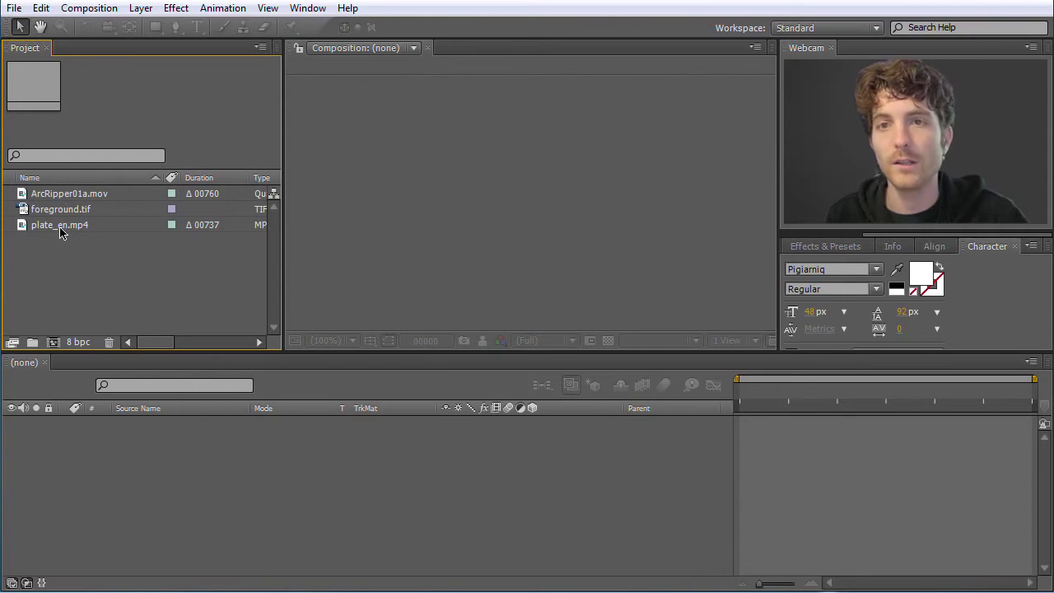
Step: Rename the imported plate_en.mp4 footage as Guru Clip
{"action": "left_click", "coordinate": [60, 227]}
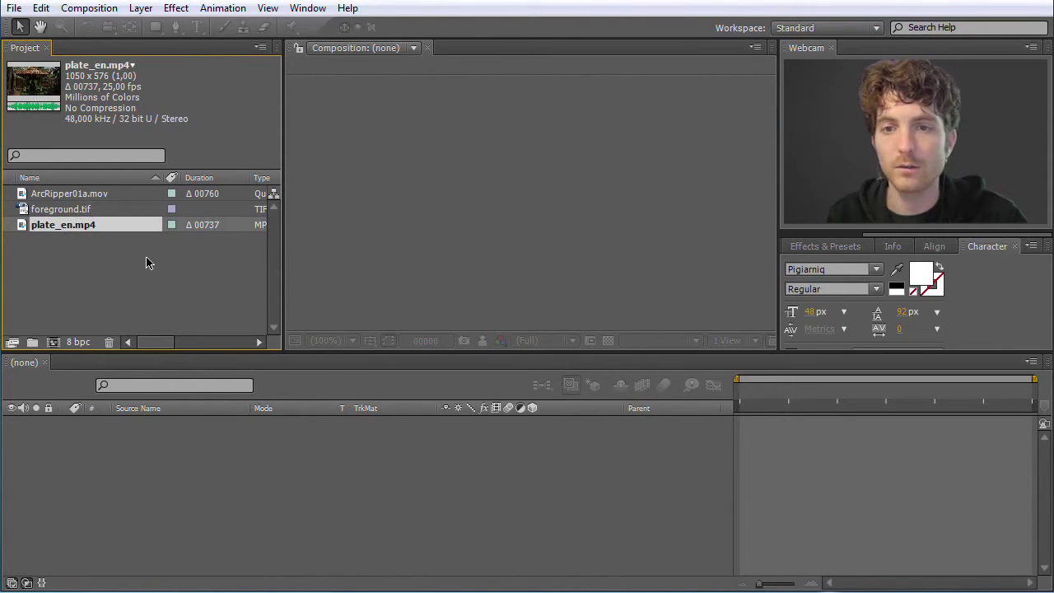
{"action": "left_click", "coordinate": [88, 259]}
{"action": "left_click", "coordinate": [66, 230]}
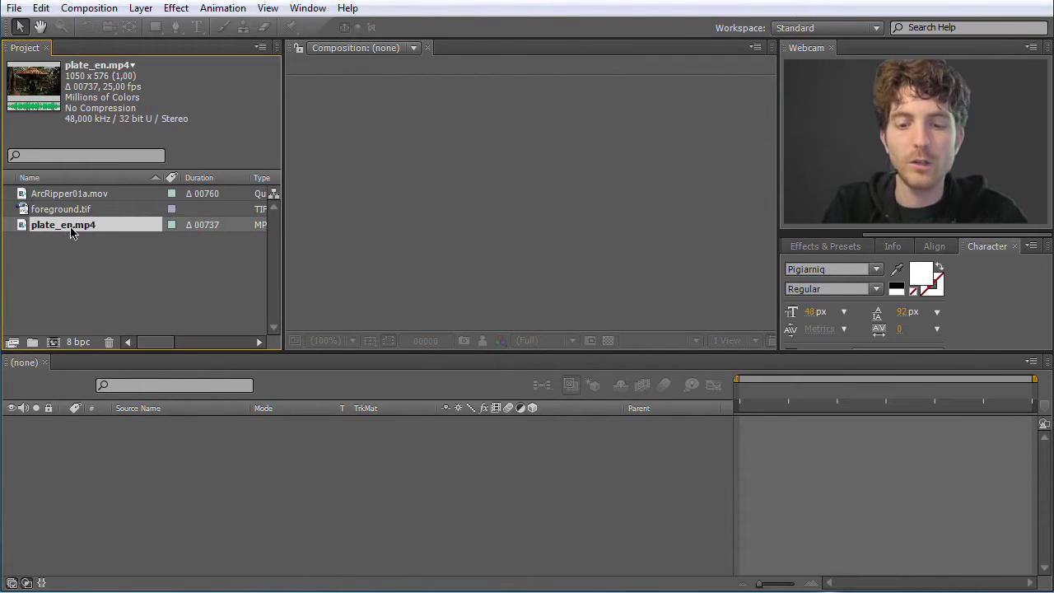
{"action": "key", "text": "Return"}
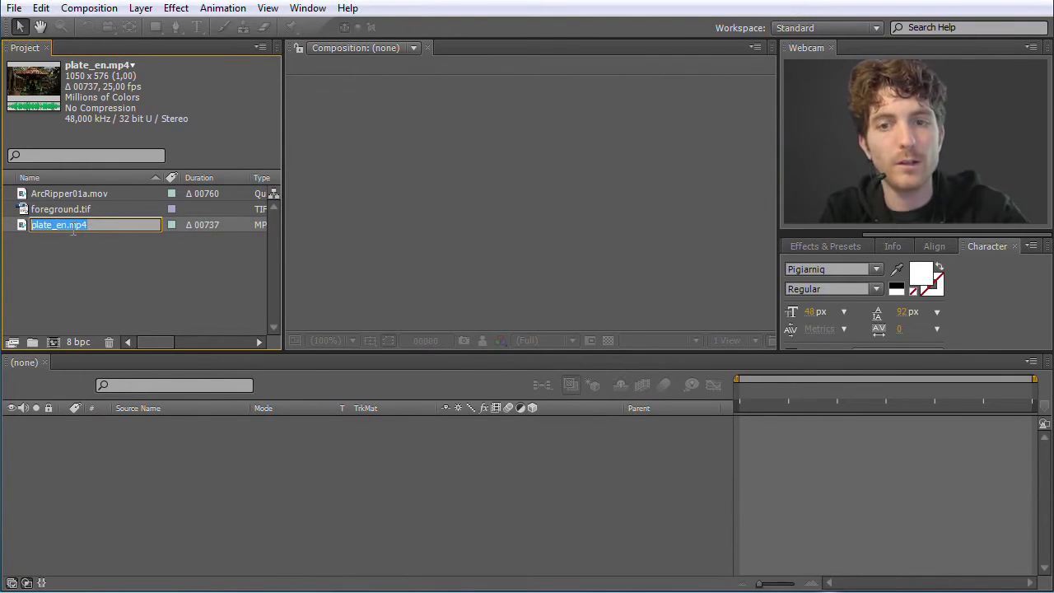
{"action": "type", "text": "Guru Clip"}
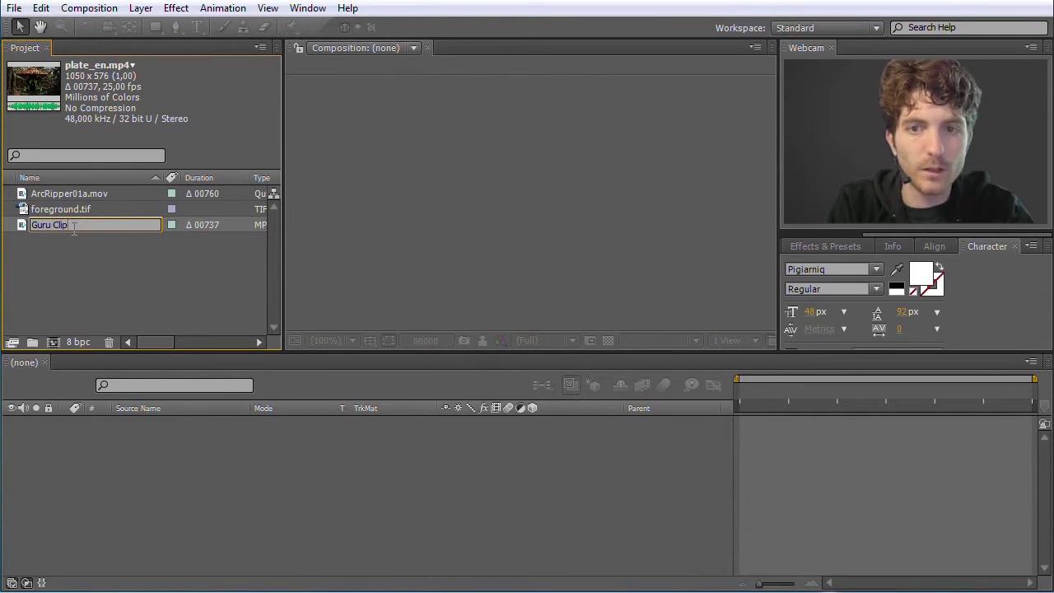
{"action": "key", "text": "Return"}
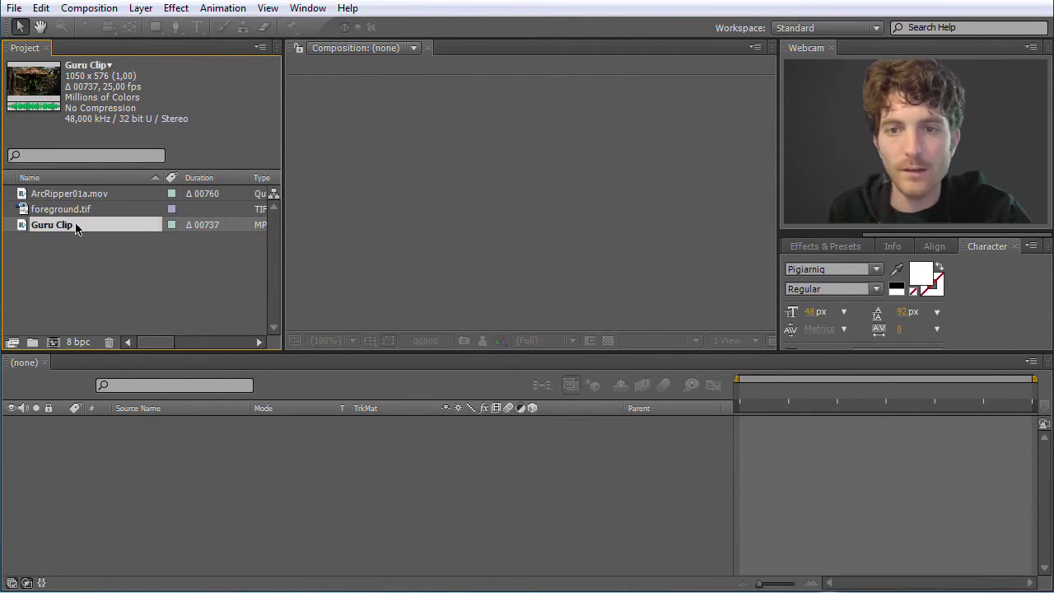
Step: Rename the imported ArcRipper01a.mov footage as Fire
{"action": "left_click", "coordinate": [82, 195]}
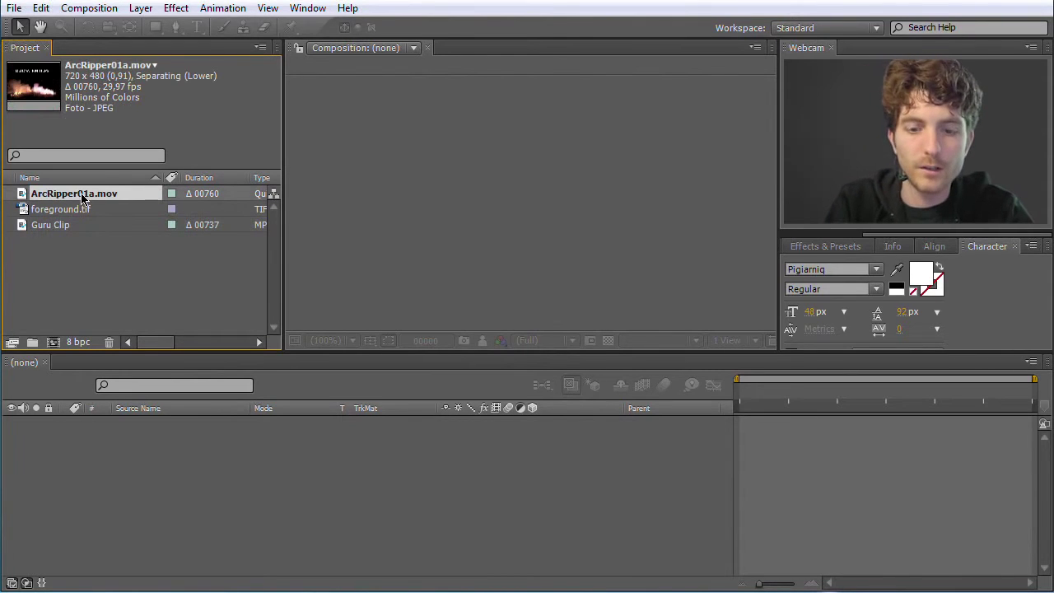
{"action": "key", "text": "Return"}
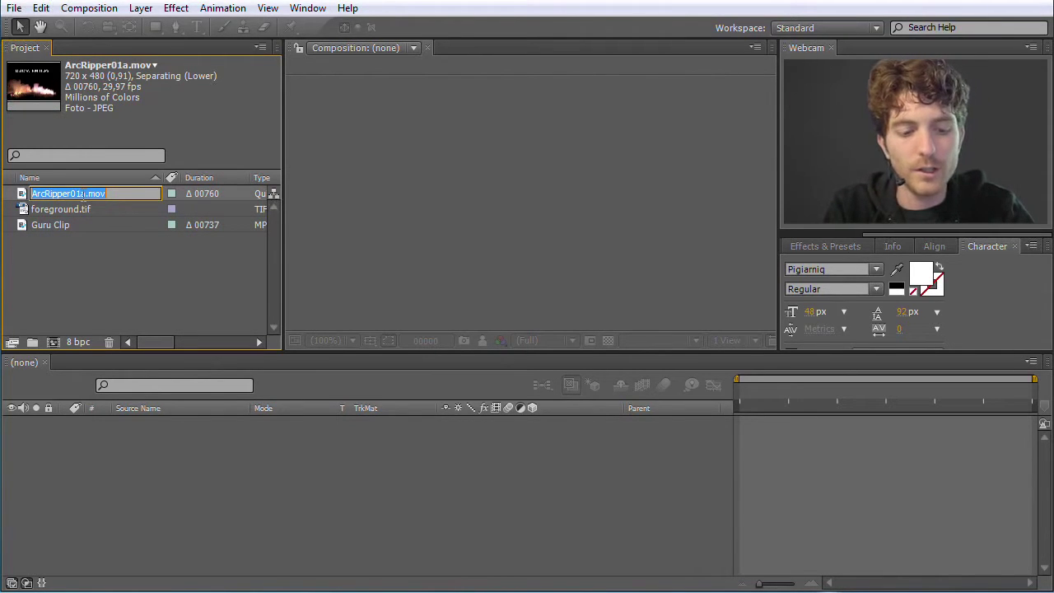
{"action": "type", "text": "Fire"}
{"action": "key", "text": "Return"}
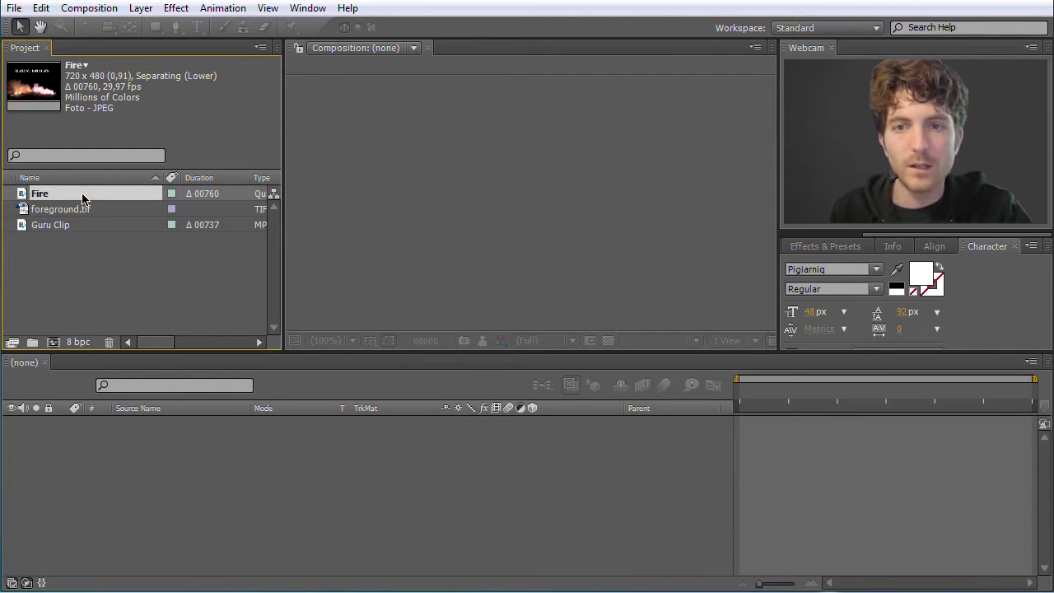
Step: Rename the imported foreground.tif footage as stones and leave nothing selected in the project
{"action": "left_click", "coordinate": [79, 213]}
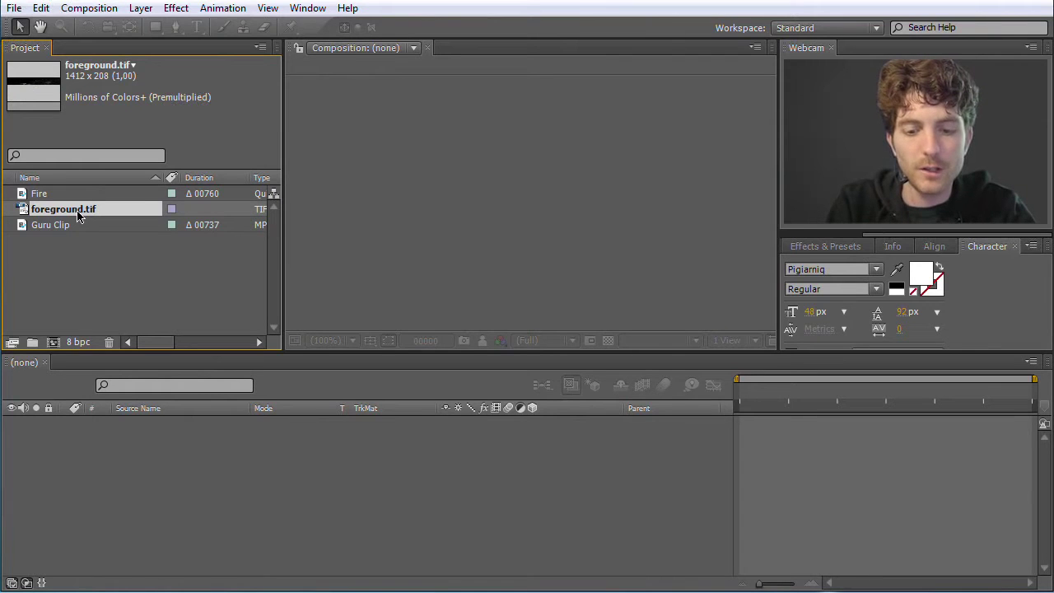
{"action": "key", "text": "Return"}
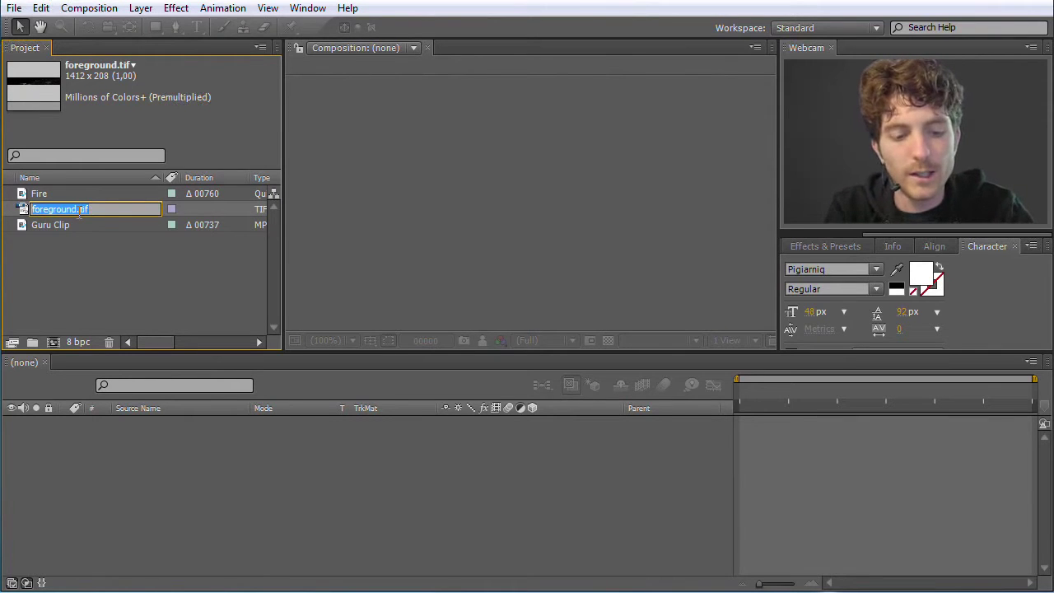
{"action": "type", "text": "stones"}
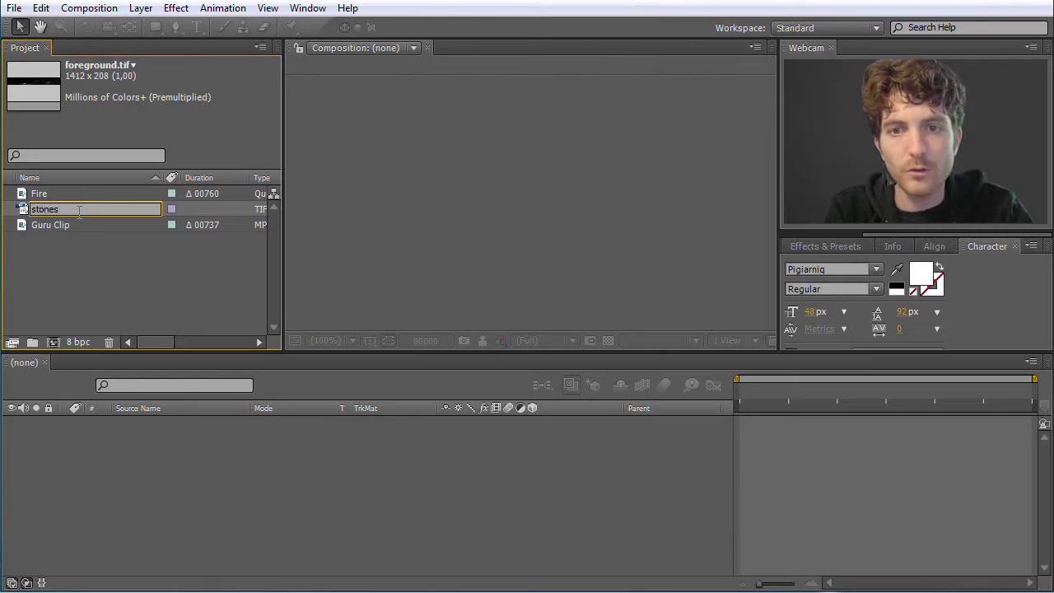
{"action": "key", "text": "Return"}
{"action": "left_click", "coordinate": [115, 280]}
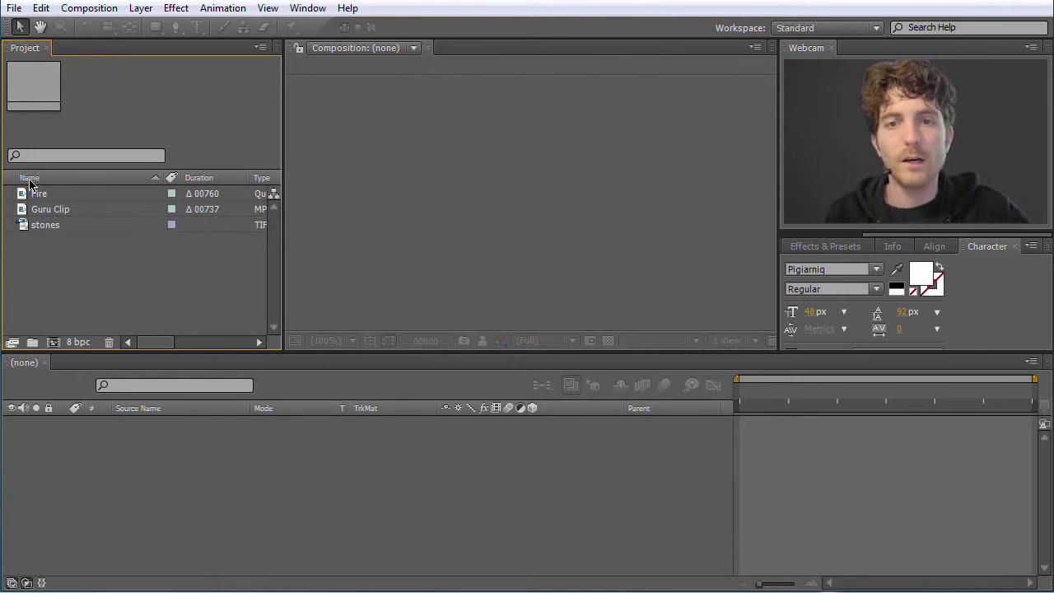
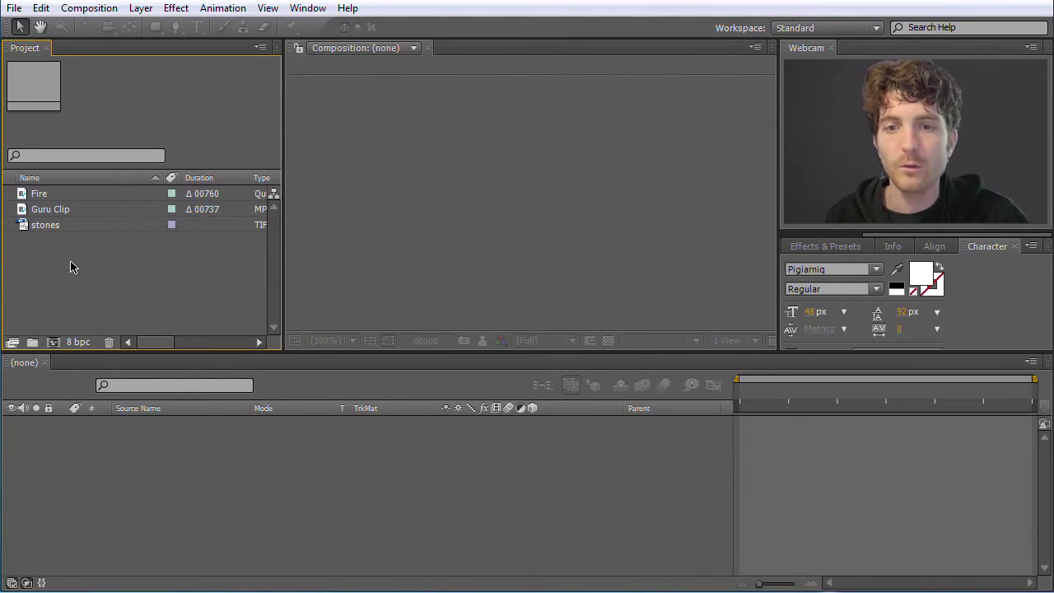
Step: Review the options for adding items to the project and the settings for a new composition, without creating one
{"action": "right_click", "coordinate": [71, 262]}
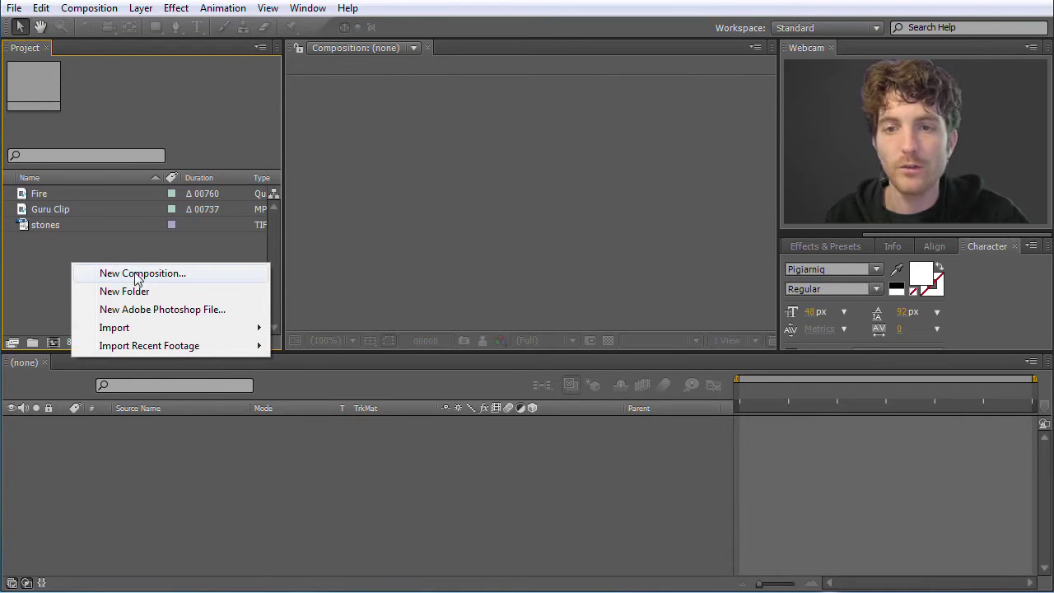
{"action": "left_click", "coordinate": [124, 258]}
{"action": "right_click", "coordinate": [80, 263]}
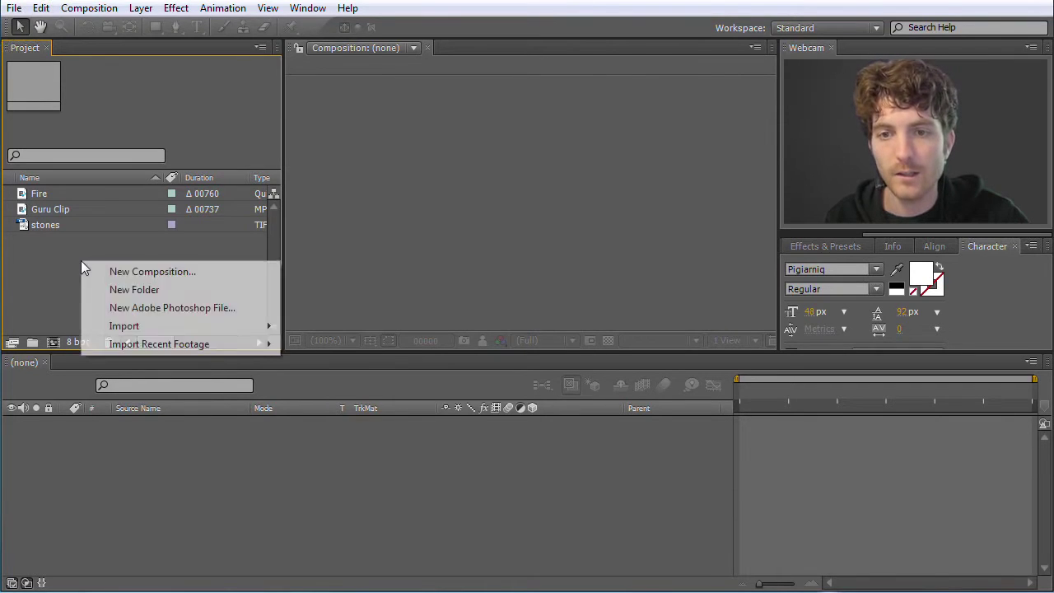
{"action": "mouse_move", "coordinate": [139, 326]}
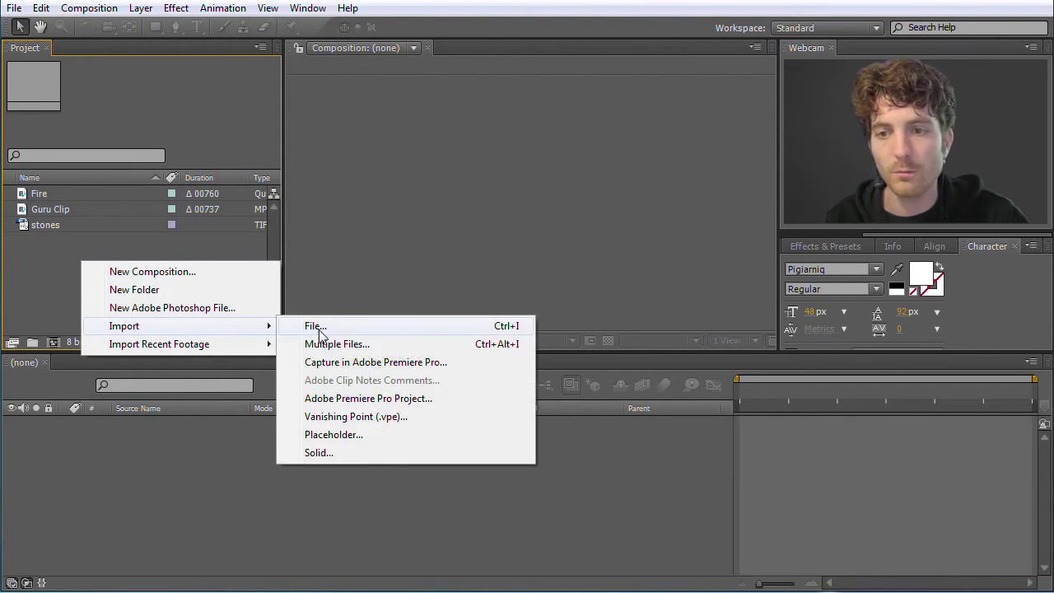
{"action": "left_click", "coordinate": [157, 273]}
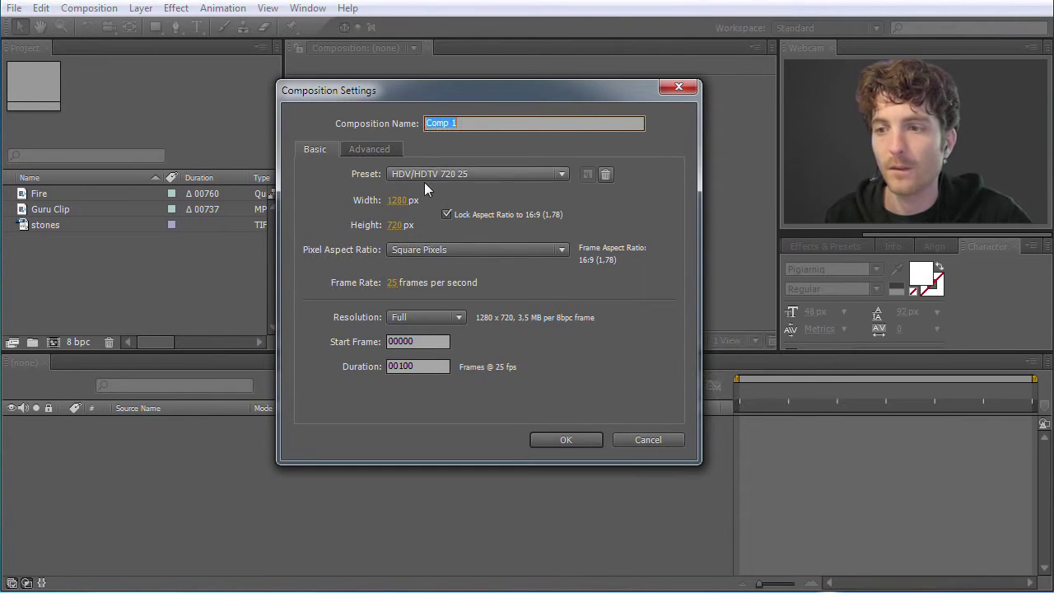
{"action": "left_click", "coordinate": [655, 441]}
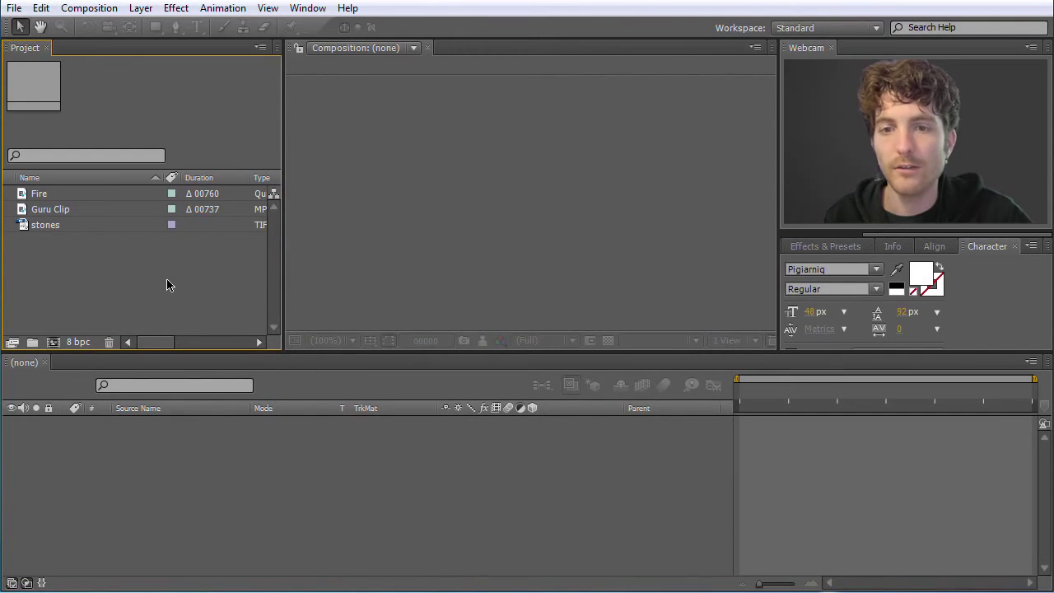
{"action": "right_click", "coordinate": [58, 278]}
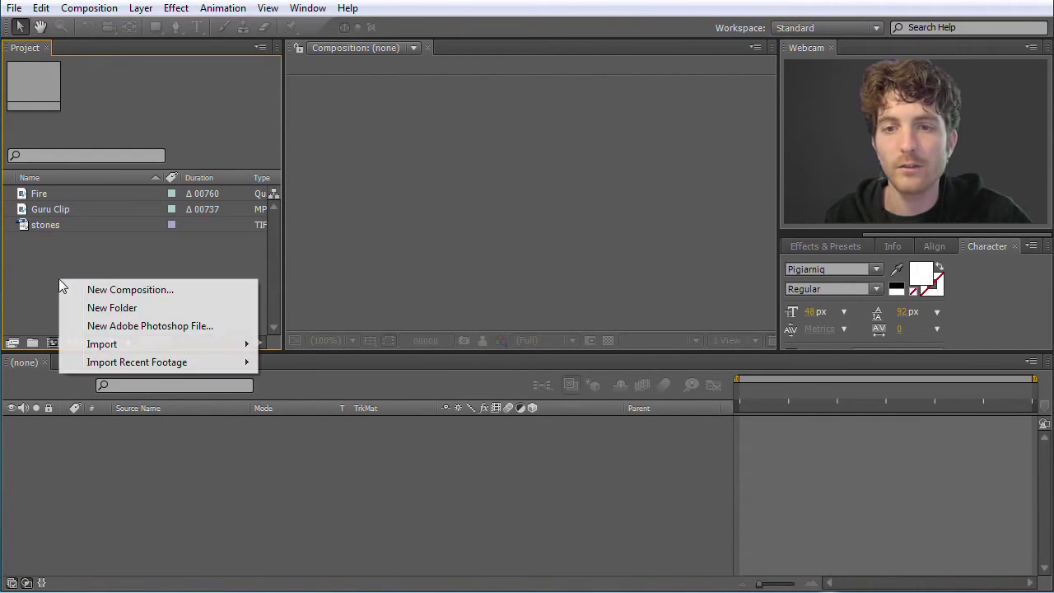
{"action": "left_click", "coordinate": [127, 261]}
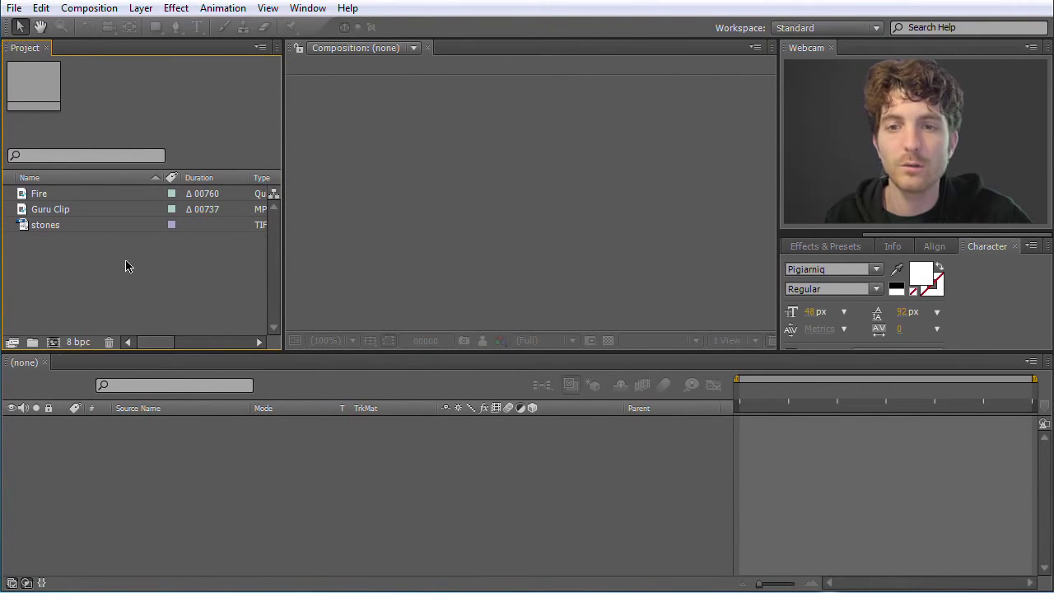
Step: Create a composition named my new Comp using the NTSC D1 Widescreen preset
{"action": "left_click", "coordinate": [55, 344]}
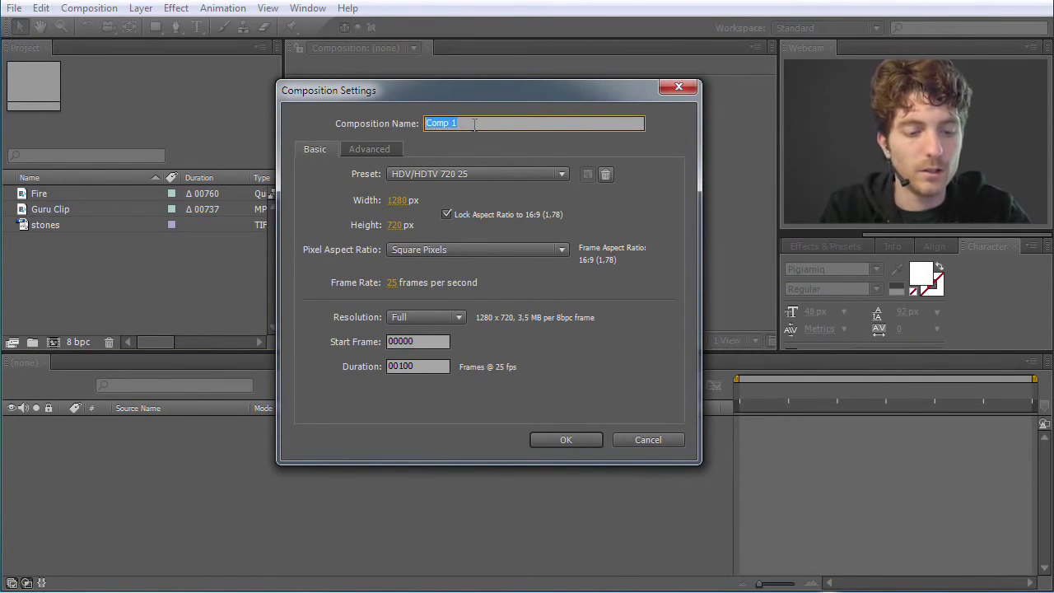
{"action": "type", "text": "my new"}
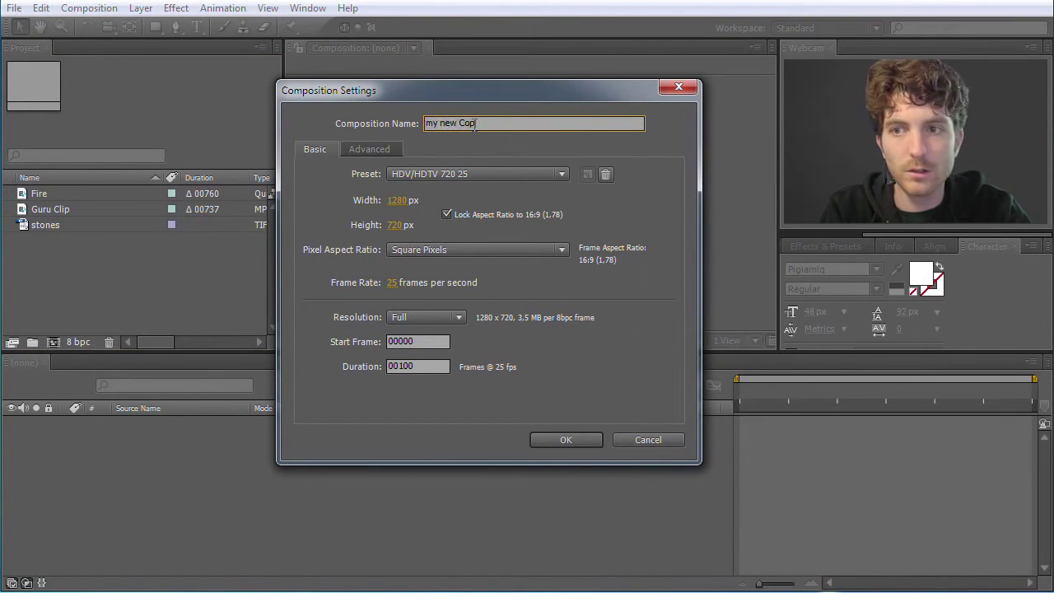
{"action": "type", "text": " Comp"}
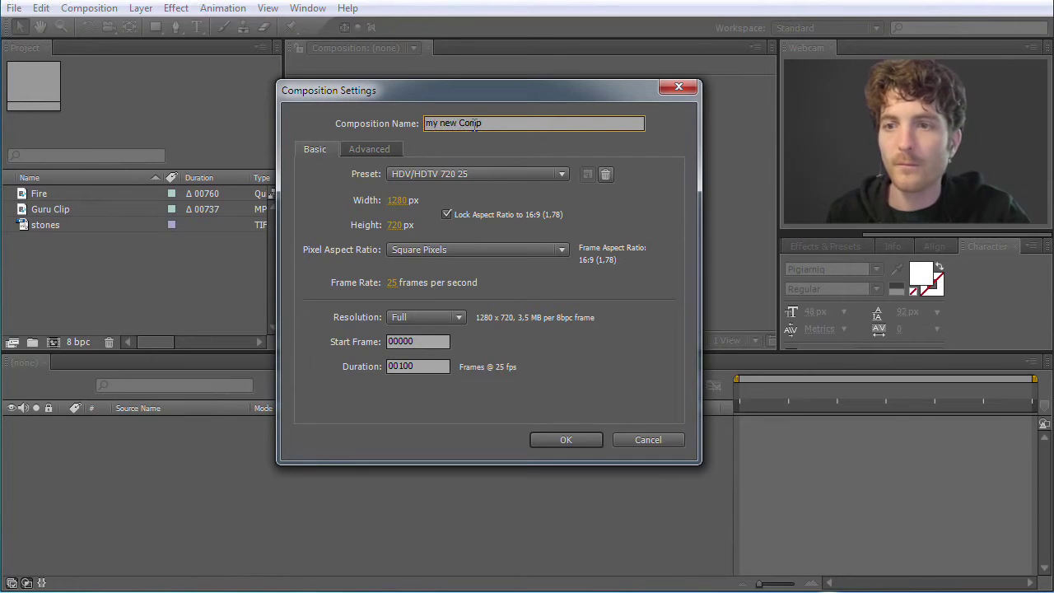
{"action": "left_click", "coordinate": [531, 174]}
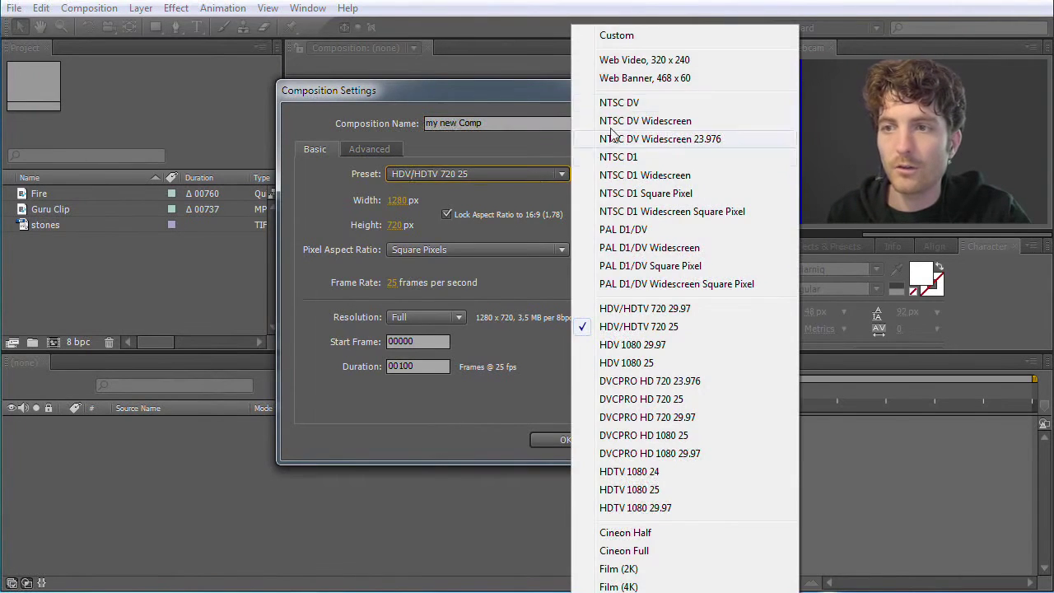
{"action": "left_click", "coordinate": [650, 177]}
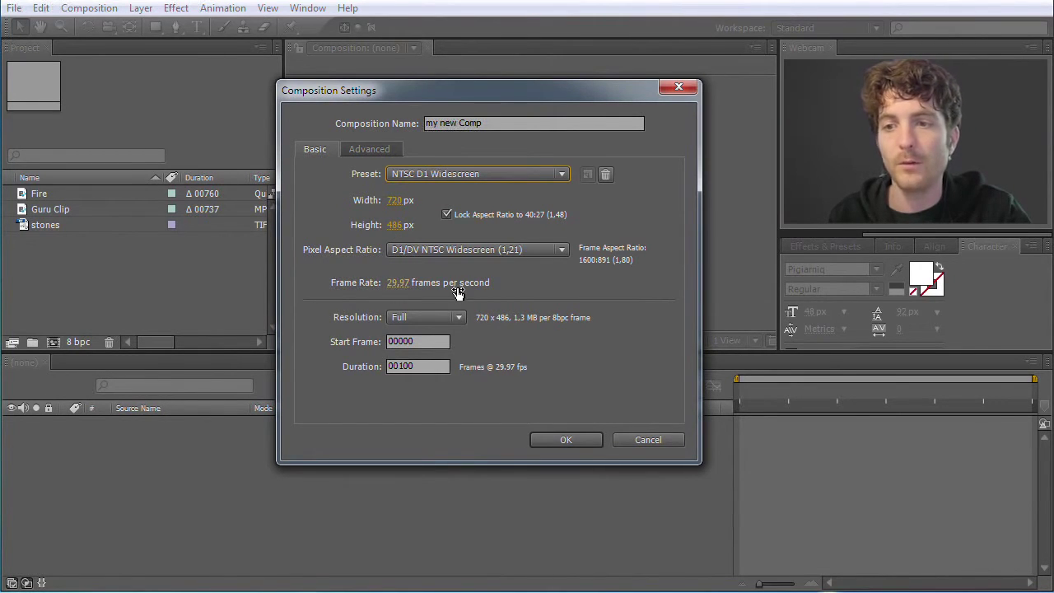
{"action": "left_click", "coordinate": [565, 440]}
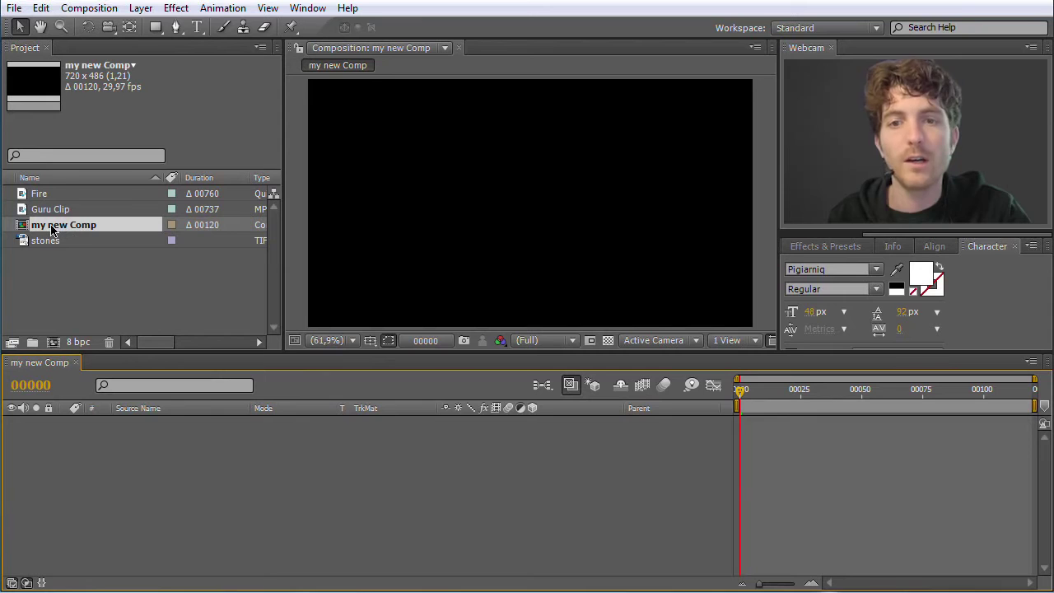
Step: Inspect the my new Comp entry in the project and move the current time in its timeline to frame 30
{"action": "left_click", "coordinate": [55, 258]}
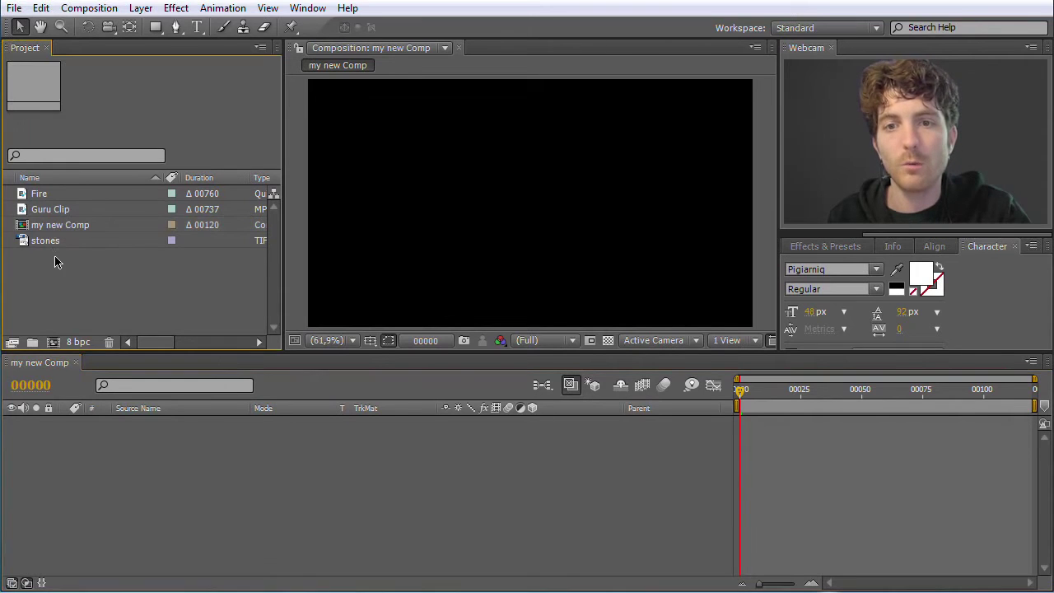
{"action": "left_click", "coordinate": [57, 227]}
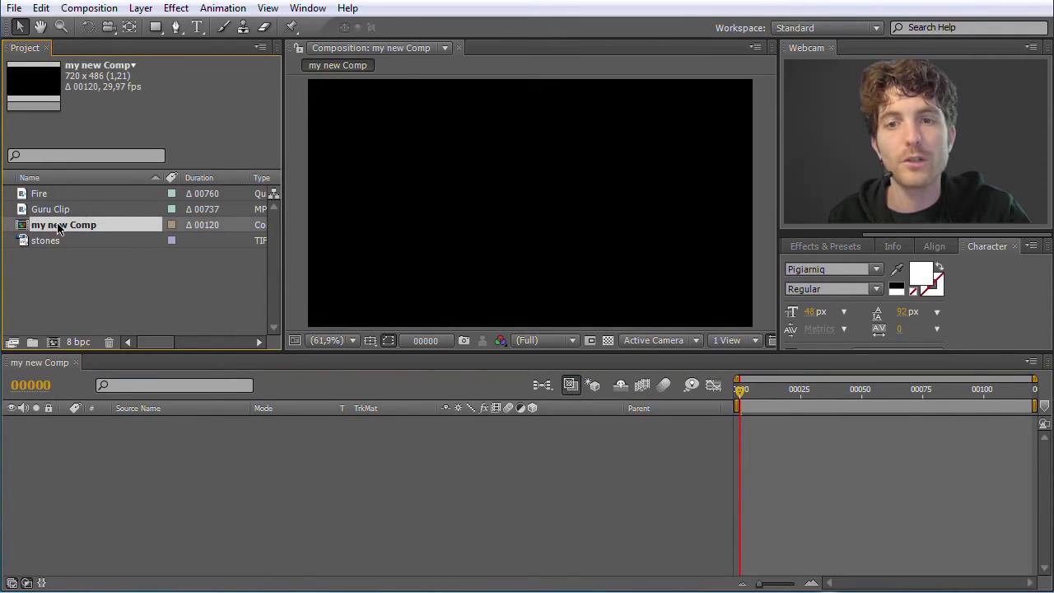
{"action": "left_click", "coordinate": [74, 282]}
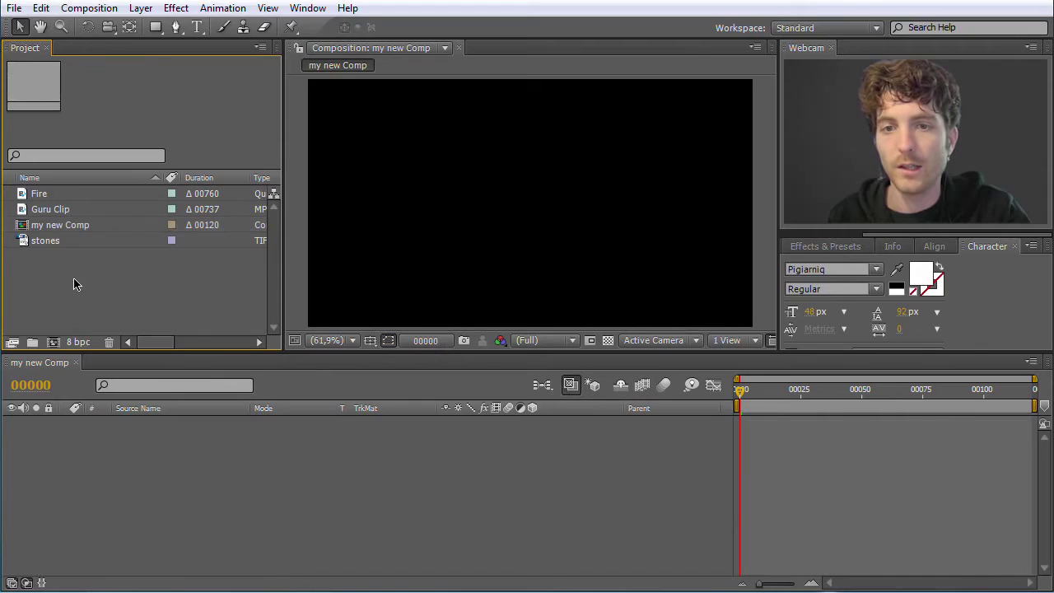
{"action": "left_click", "coordinate": [27, 226]}
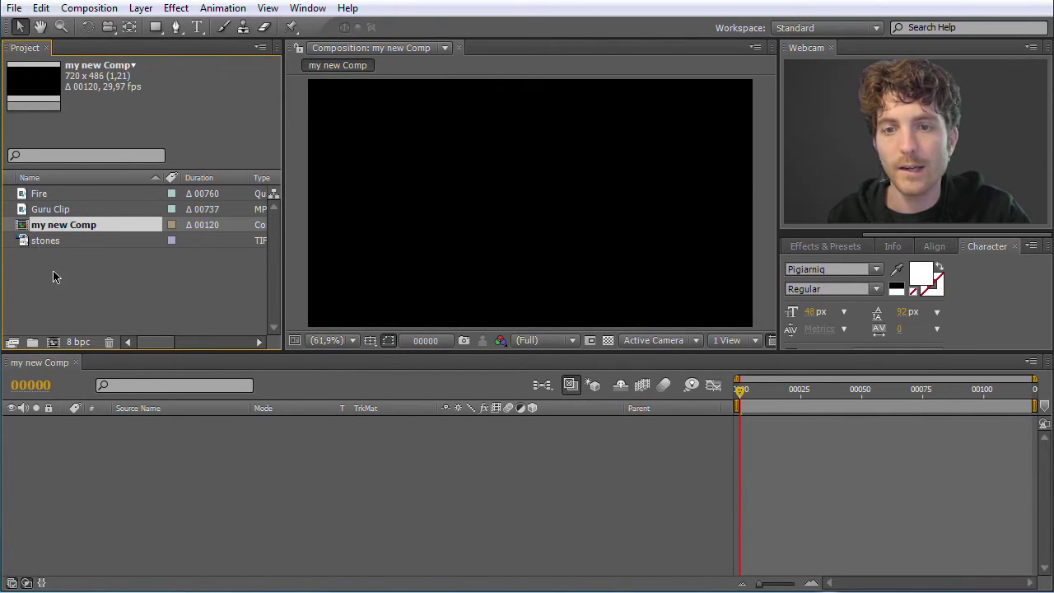
{"action": "left_click", "coordinate": [41, 362]}
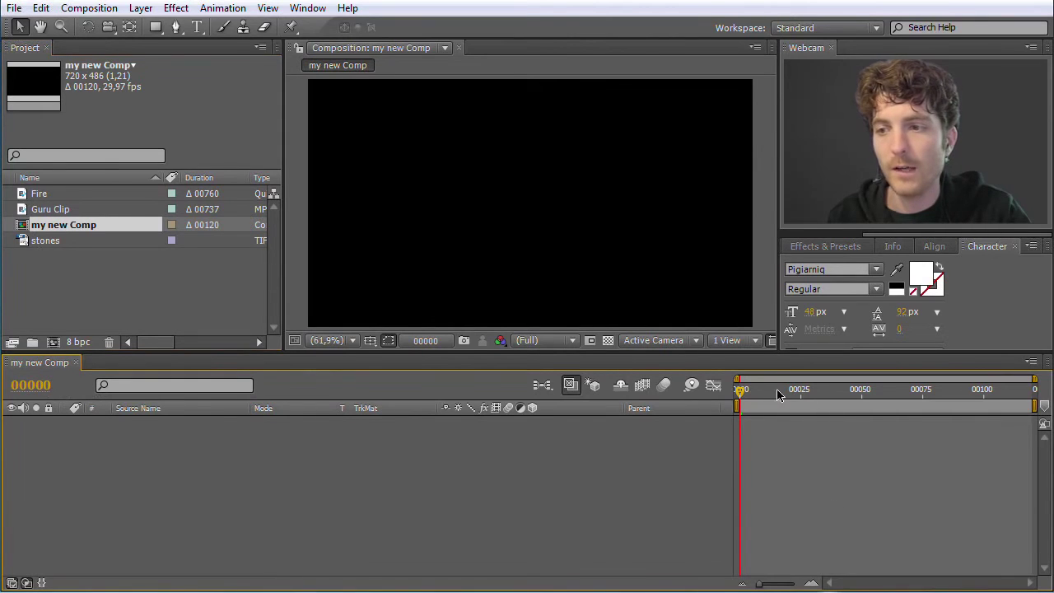
{"action": "left_click_drag", "start_coordinate": [745, 398], "coordinate": [813, 398]}
{"action": "left_click", "coordinate": [116, 299]}
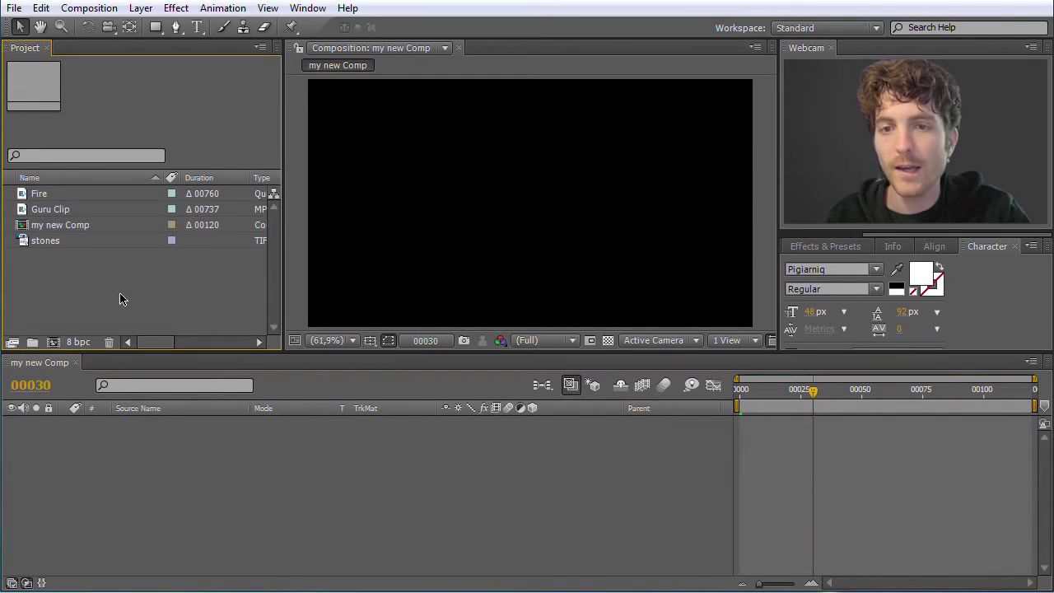
Step: Add the Guru Clip footage to the my new Comp timeline as a layer
{"action": "left_click", "coordinate": [30, 211]}
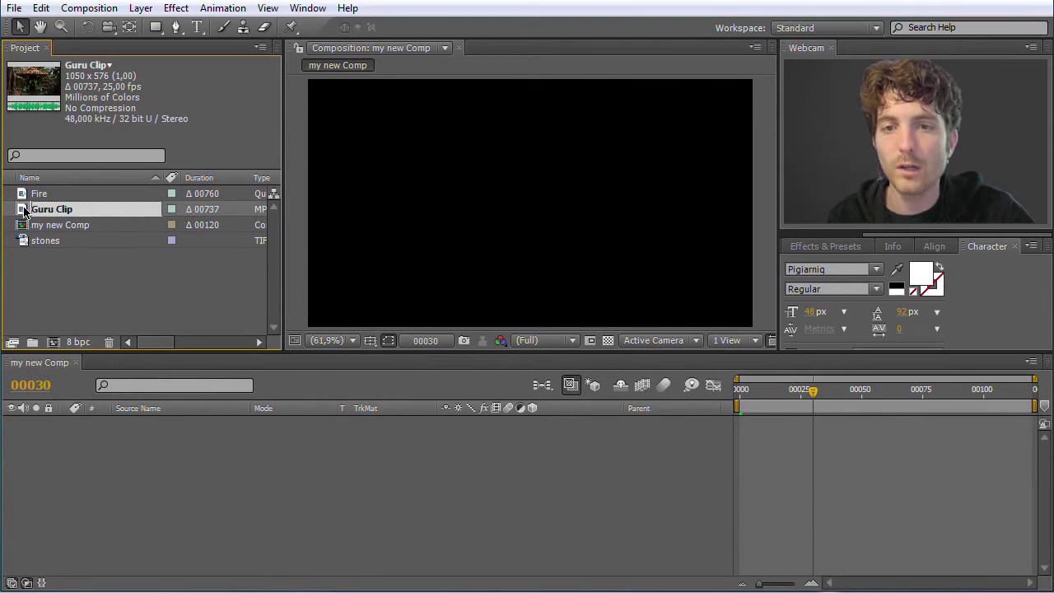
{"action": "left_click", "coordinate": [36, 242], "text": "shift"}
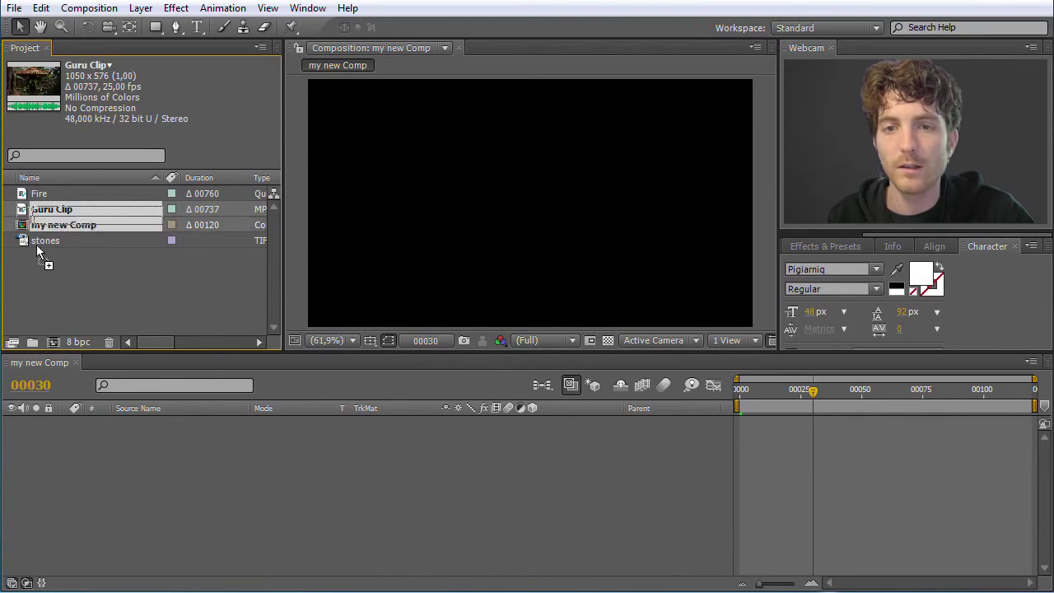
{"action": "left_click_drag", "start_coordinate": [36, 241], "coordinate": [200, 485]}
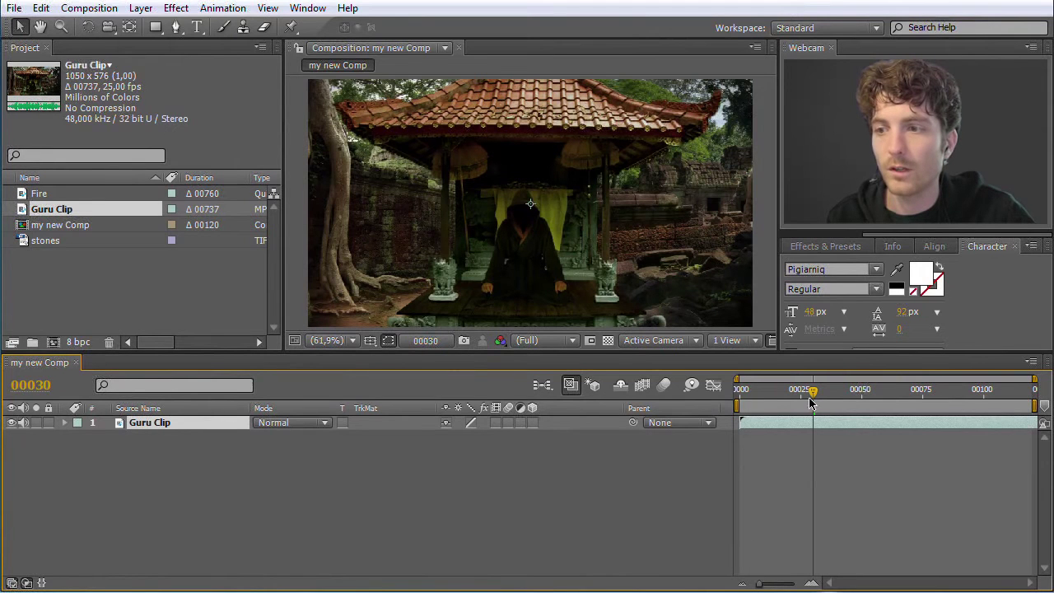
Step: Move the current time to frame 60 and compare the size and frame rate of the Guru Clip footage with my new Comp
{"action": "left_click_drag", "start_coordinate": [811, 400], "coordinate": [884, 398]}
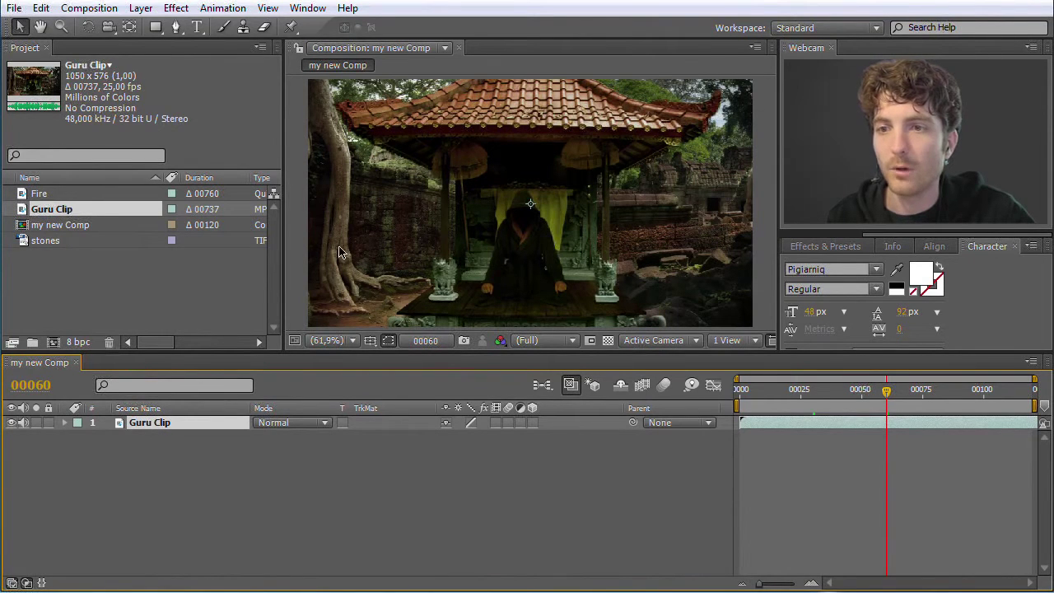
{"action": "left_click", "coordinate": [47, 211]}
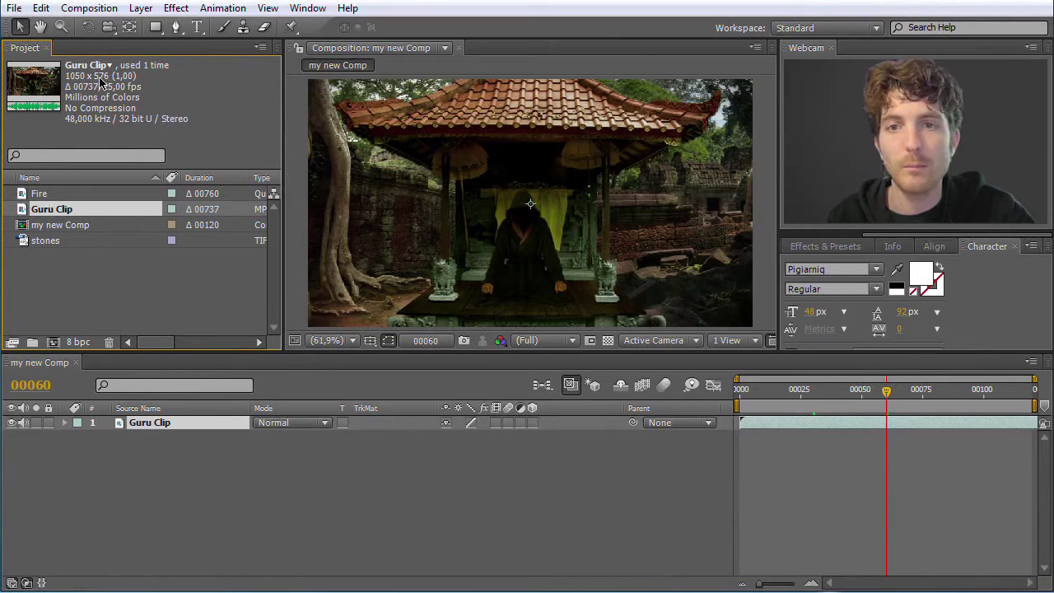
{"action": "left_click", "coordinate": [51, 230]}
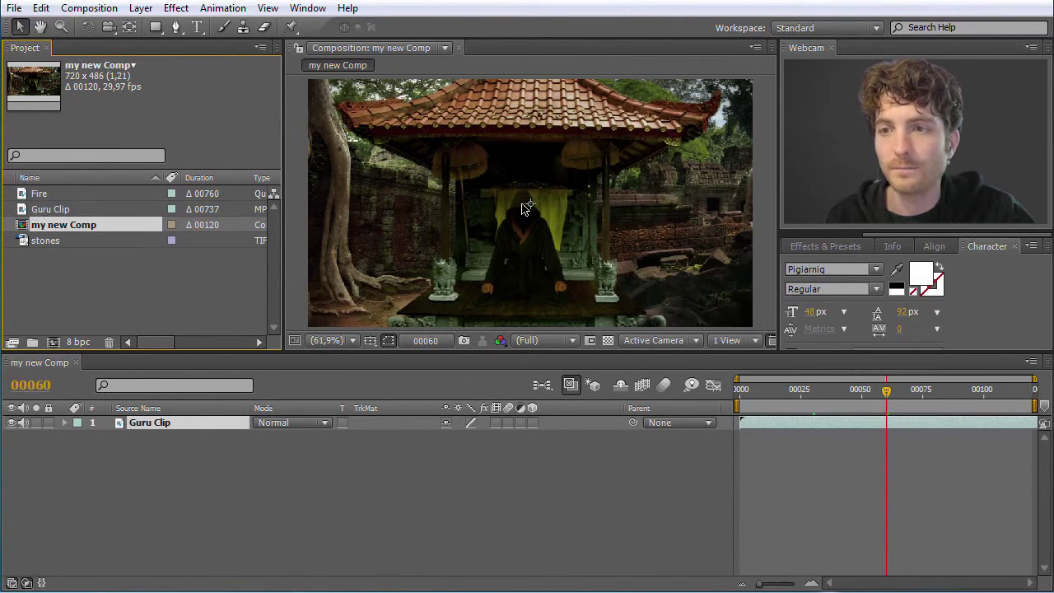
Step: Examine how the Guru Clip layer fits the my new Comp frame at magnifications between 25% and 100%
{"action": "scroll", "coordinate": [520, 207], "scroll_direction": "down", "scroll_amount": 1}
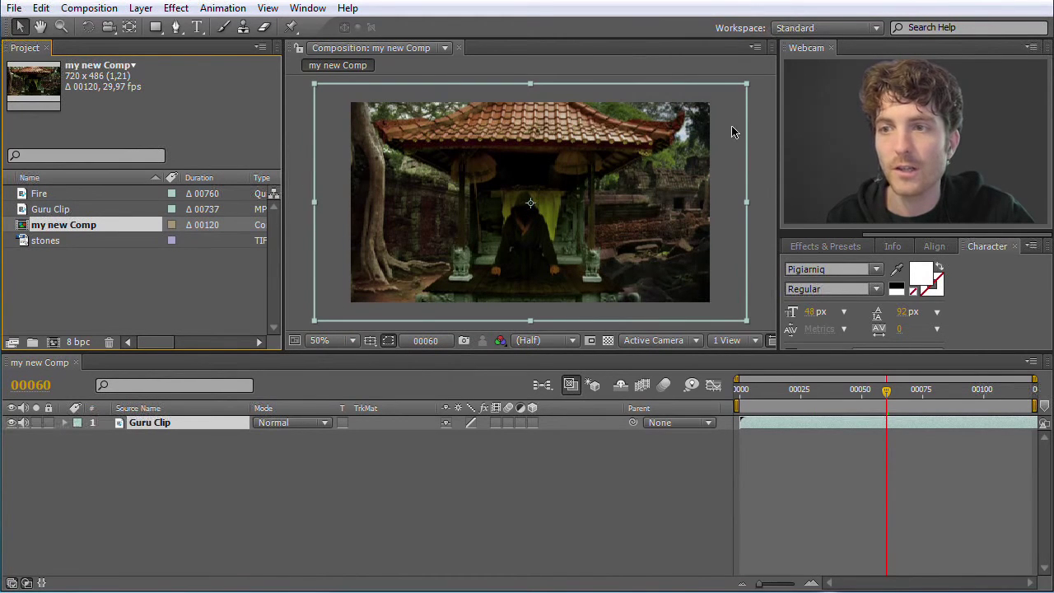
{"action": "key", "text": "slash"}
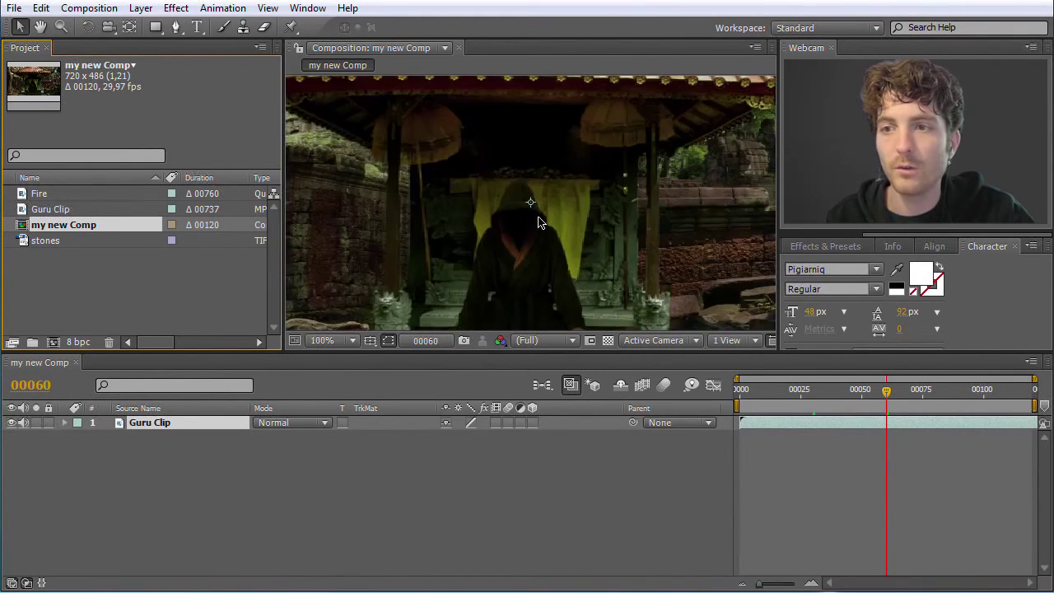
{"action": "scroll", "coordinate": [539, 222], "scroll_direction": "down", "scroll_amount": 2}
{"action": "scroll", "coordinate": [539, 222], "scroll_direction": "down", "scroll_amount": 3}
{"action": "scroll", "coordinate": [539, 222], "scroll_direction": "up", "scroll_amount": 3}
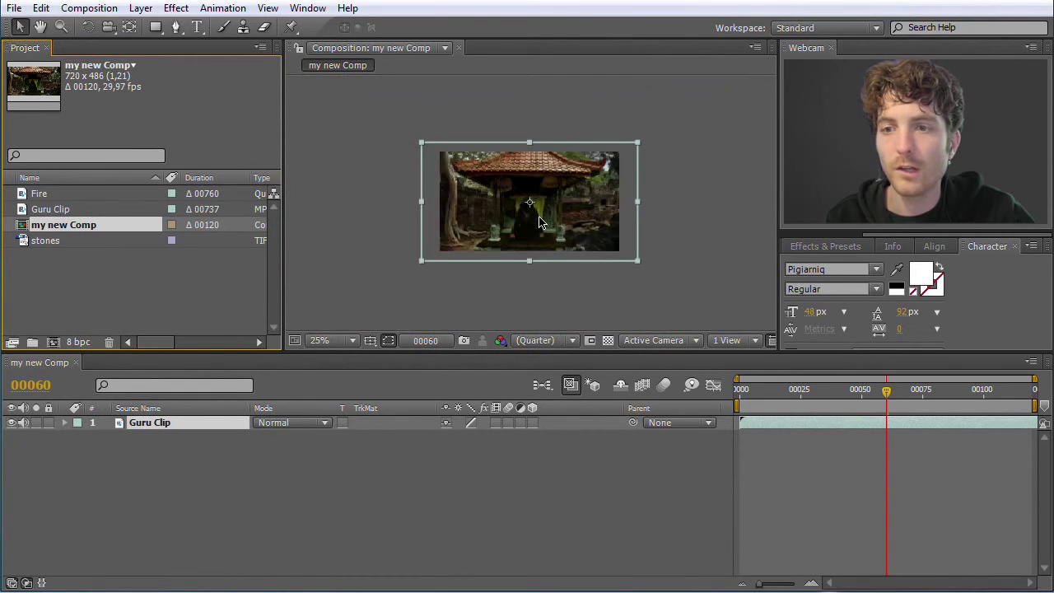
{"action": "scroll", "coordinate": [539, 223], "scroll_direction": "up", "scroll_amount": 4}
{"action": "scroll", "coordinate": [539, 222], "scroll_direction": "down", "scroll_amount": 4}
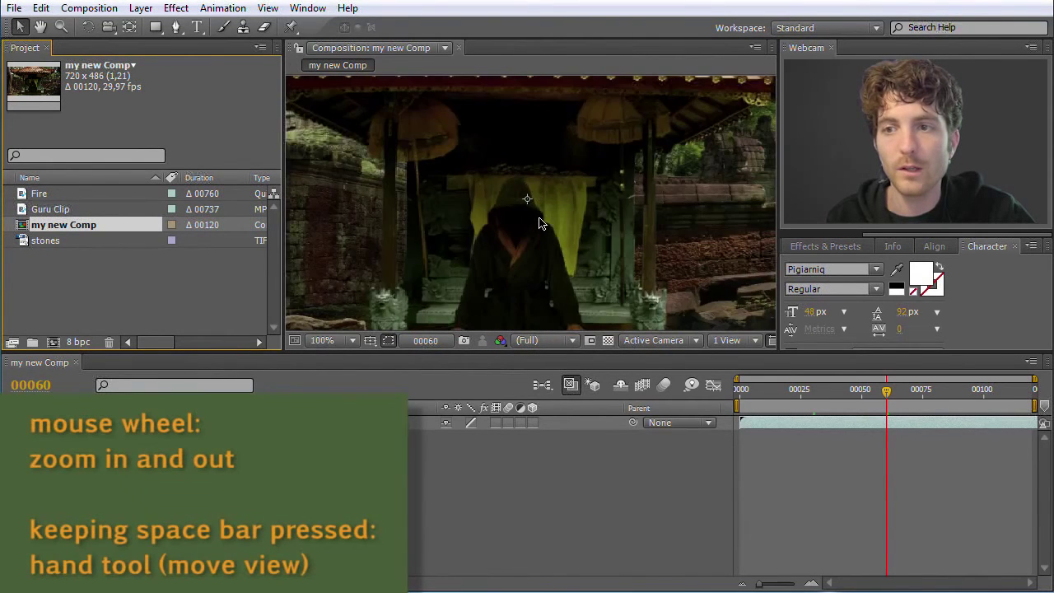
{"action": "scroll", "coordinate": [539, 223], "scroll_direction": "up", "scroll_amount": 4}
{"action": "scroll", "coordinate": [540, 223], "scroll_direction": "down", "scroll_amount": 4}
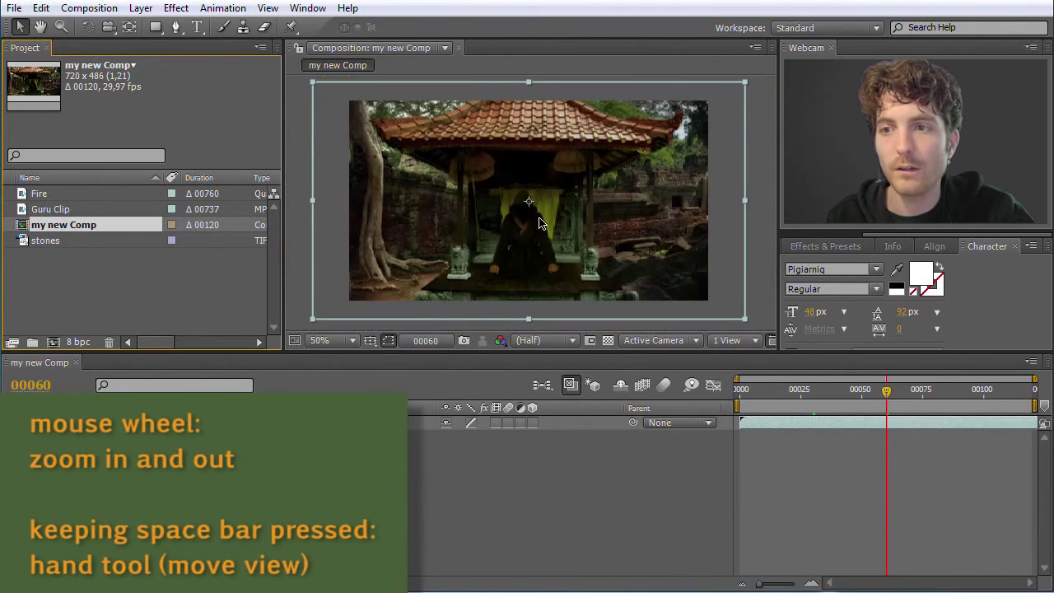
{"action": "scroll", "coordinate": [539, 222], "scroll_direction": "up", "scroll_amount": 2}
{"action": "scroll", "coordinate": [539, 222], "scroll_direction": "down", "scroll_amount": 4}
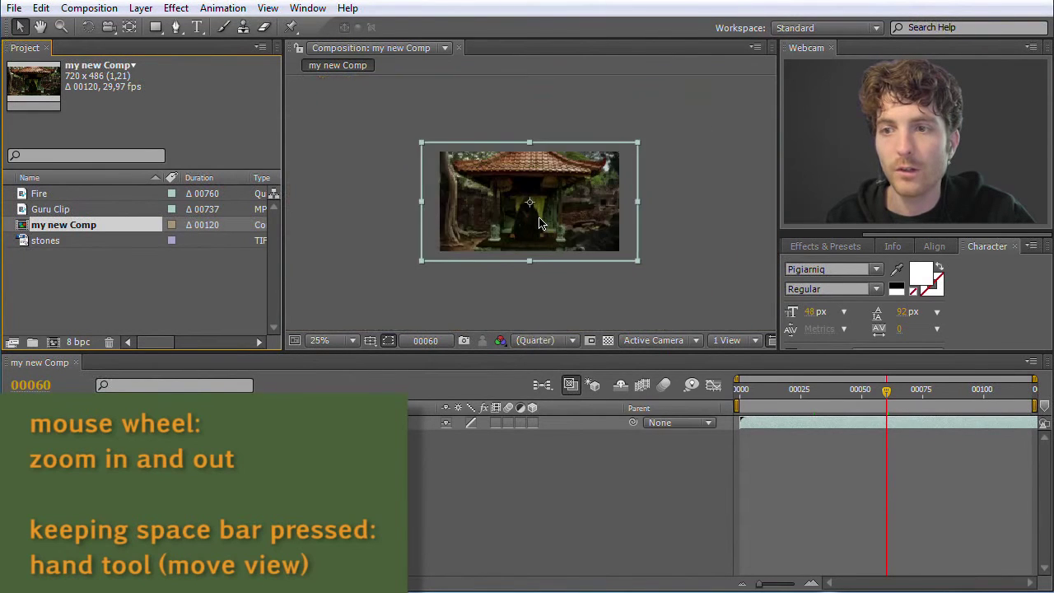
{"action": "scroll", "coordinate": [540, 222], "scroll_direction": "up", "scroll_amount": 2}
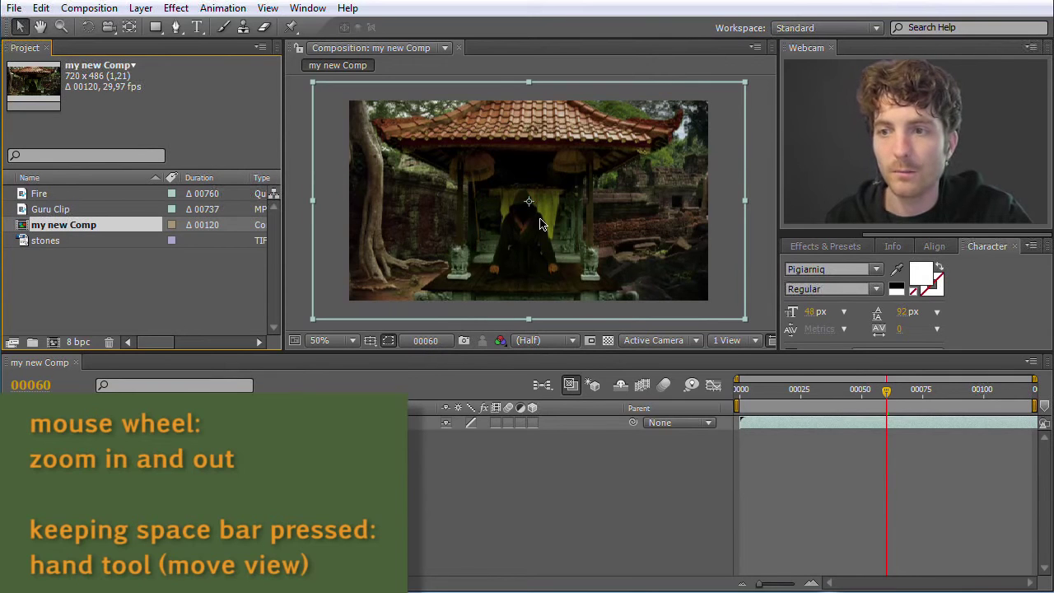
Step: Inspect parts of the composition image by temporarily panning with the Hand tool at magnifications of 50% to 200%
{"action": "key", "text": "space"}
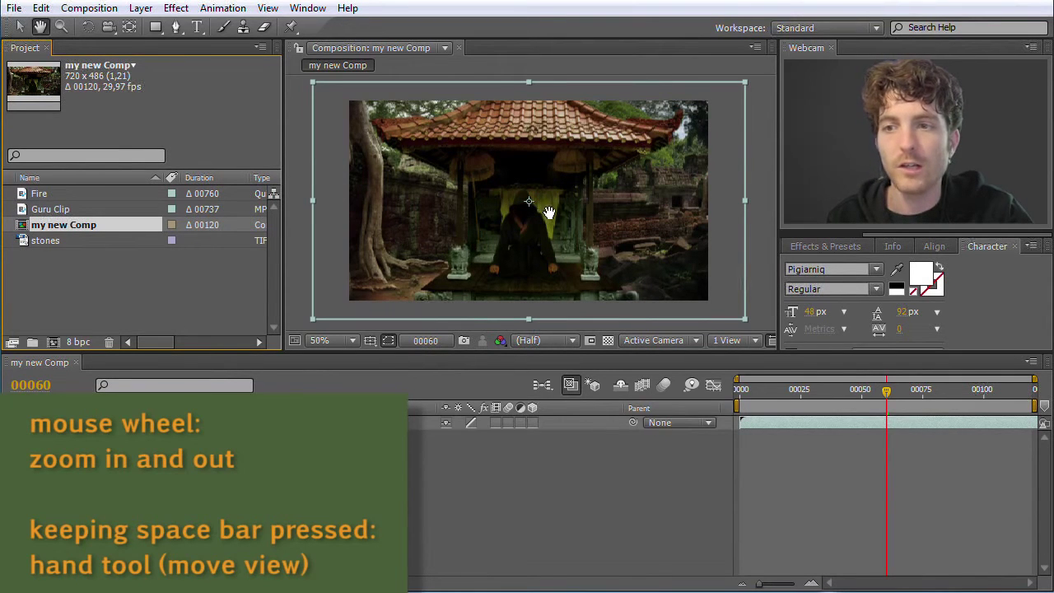
{"action": "left_click_drag", "start_coordinate": [549, 212], "coordinate": [498, 212]}
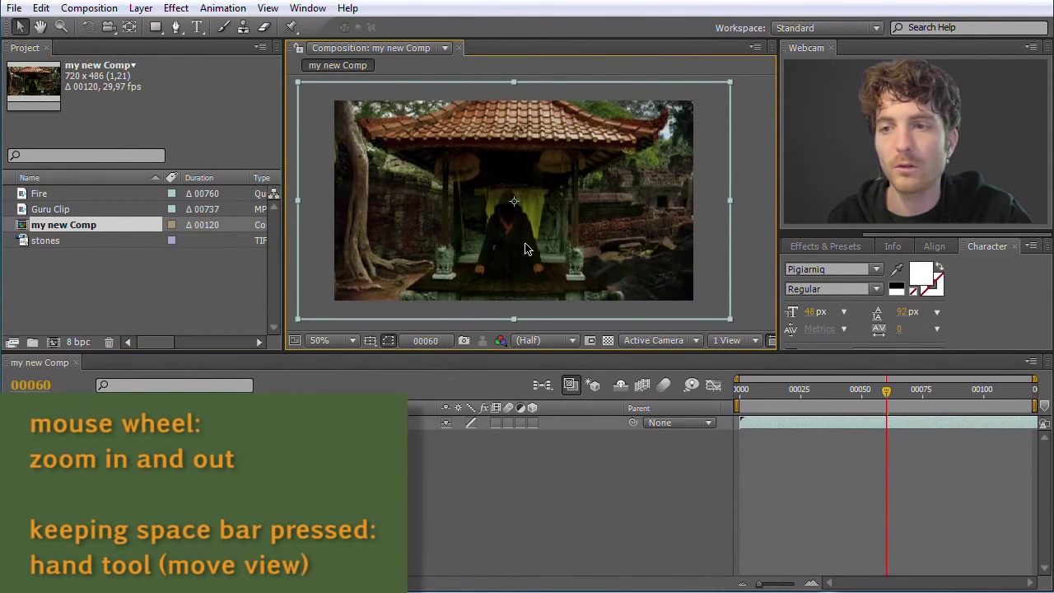
{"action": "scroll", "coordinate": [535, 253], "scroll_direction": "up", "scroll_amount": 4}
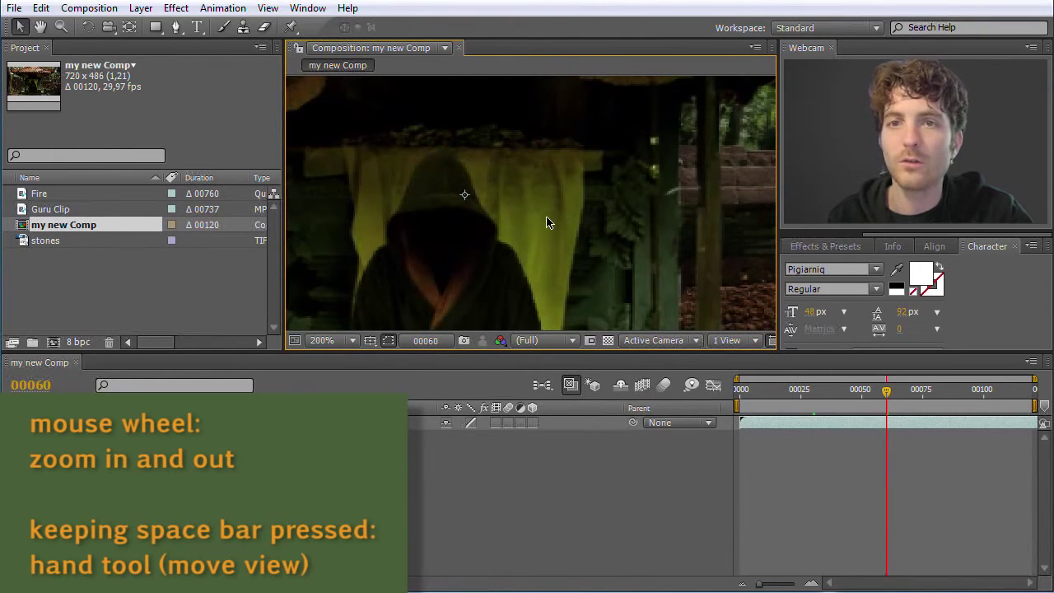
{"action": "scroll", "coordinate": [521, 227], "scroll_direction": "down", "scroll_amount": 3}
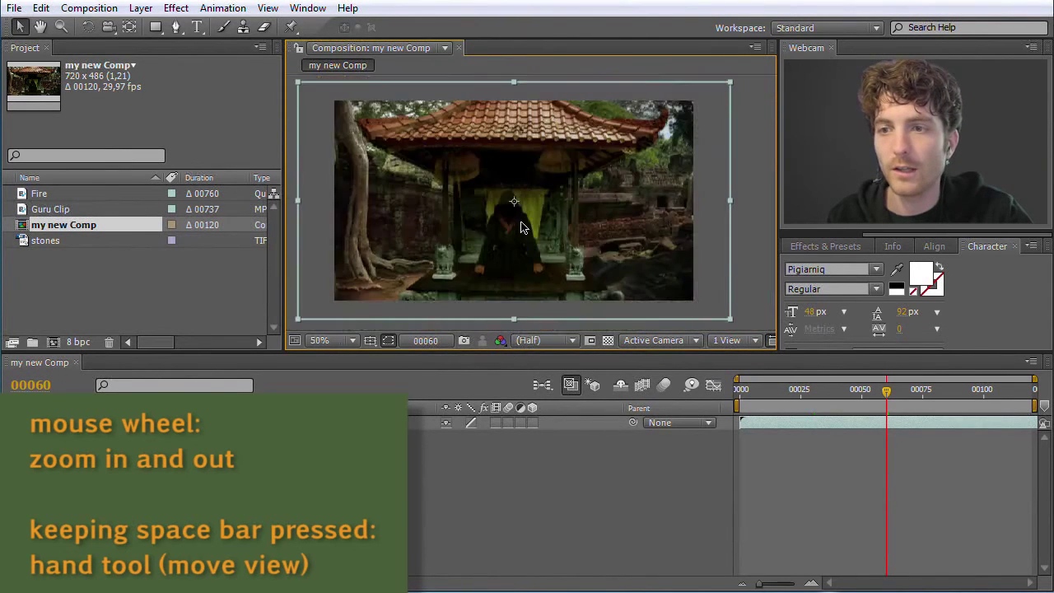
{"action": "scroll", "coordinate": [520, 226], "scroll_direction": "up", "scroll_amount": 2}
{"action": "key", "text": "space"}
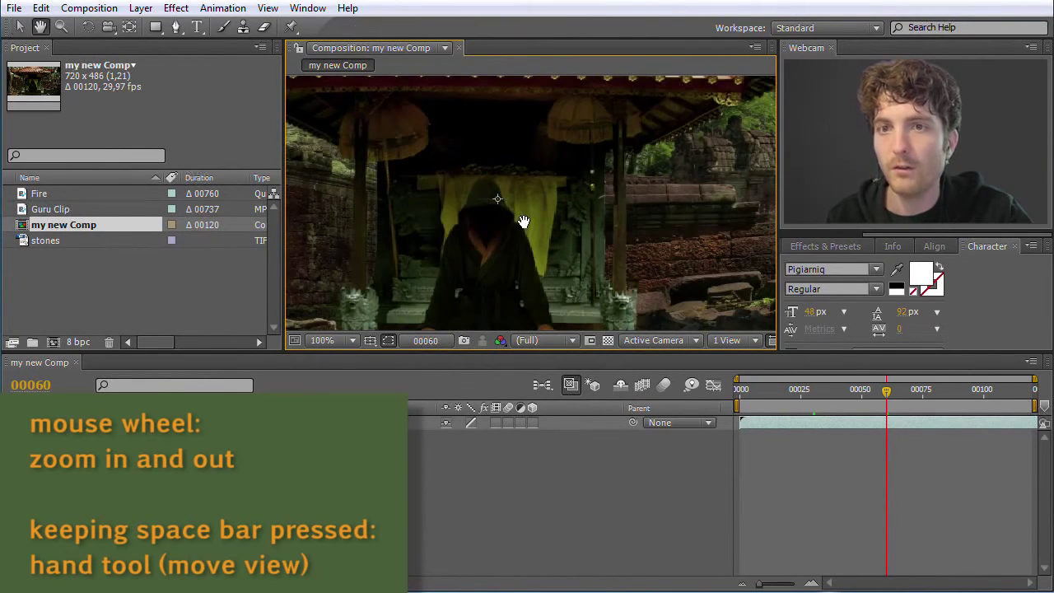
{"action": "left_click_drag", "start_coordinate": [524, 217], "coordinate": [559, 206]}
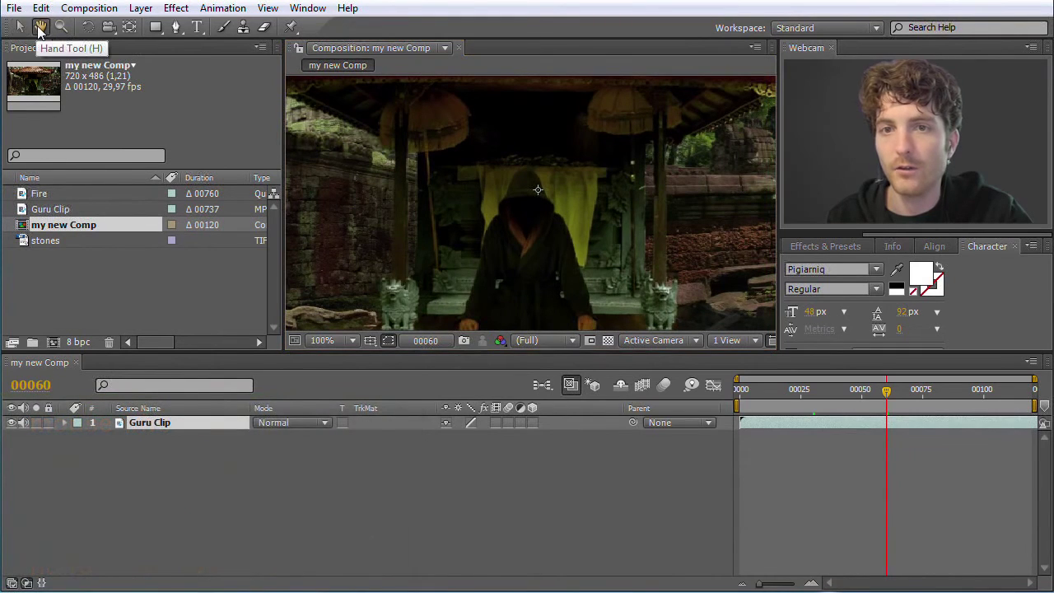
Step: Activate the Hand tool and pan around the temple image in the composition view
{"action": "left_click", "coordinate": [36, 30]}
{"action": "left_click", "coordinate": [20, 27]}
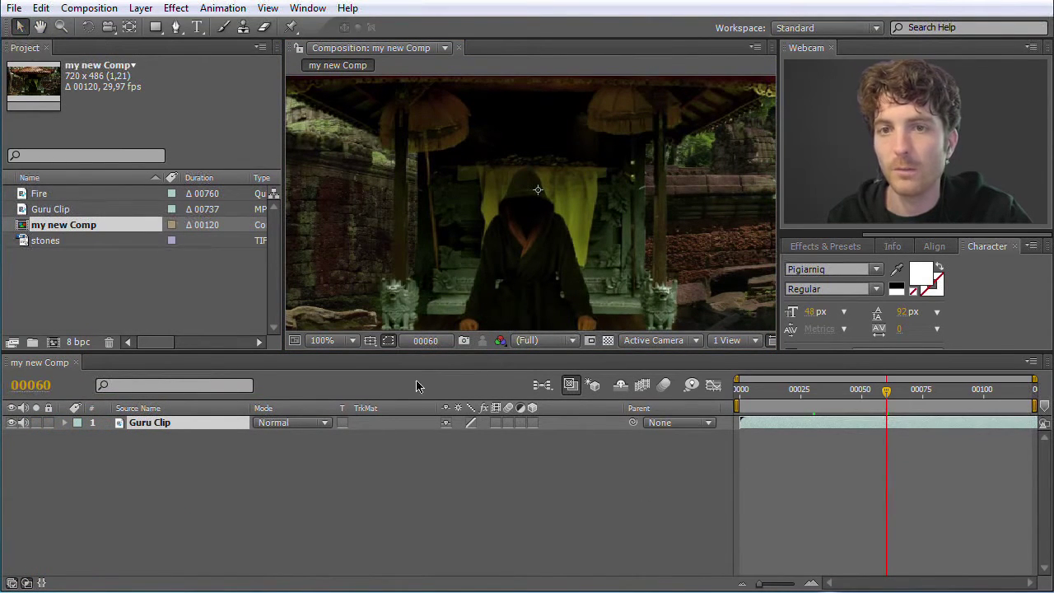
{"action": "left_click", "coordinate": [38, 29]}
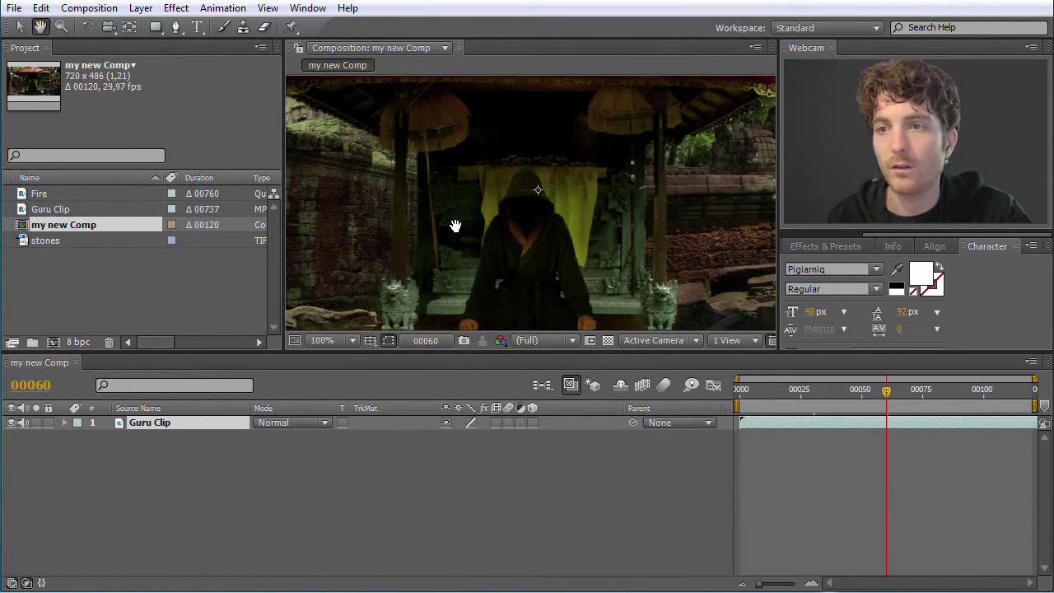
{"action": "left_click_drag", "start_coordinate": [701, 208], "coordinate": [552, 211]}
{"action": "left_click_drag", "start_coordinate": [516, 181], "coordinate": [695, 285]}
Step: Magnify the hooded figure with the Zoom tool and return to an overview of the whole composition
{"action": "left_click", "coordinate": [60, 27]}
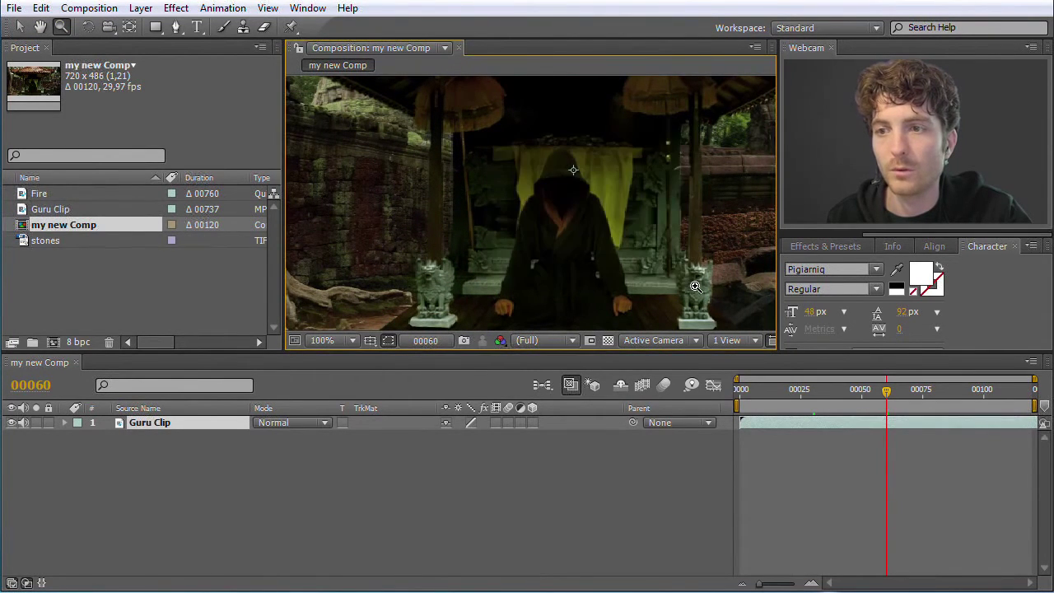
{"action": "left_click_drag", "start_coordinate": [476, 154], "coordinate": [624, 240]}
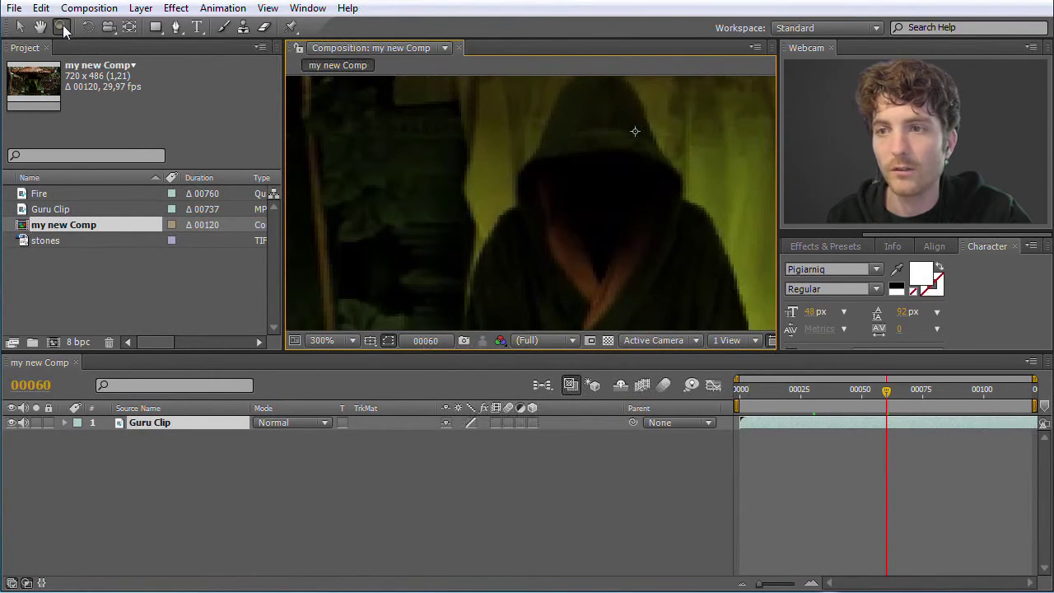
{"action": "left_click", "coordinate": [655, 237]}
{"action": "scroll", "coordinate": [647, 236], "scroll_direction": "down", "scroll_amount": 8}
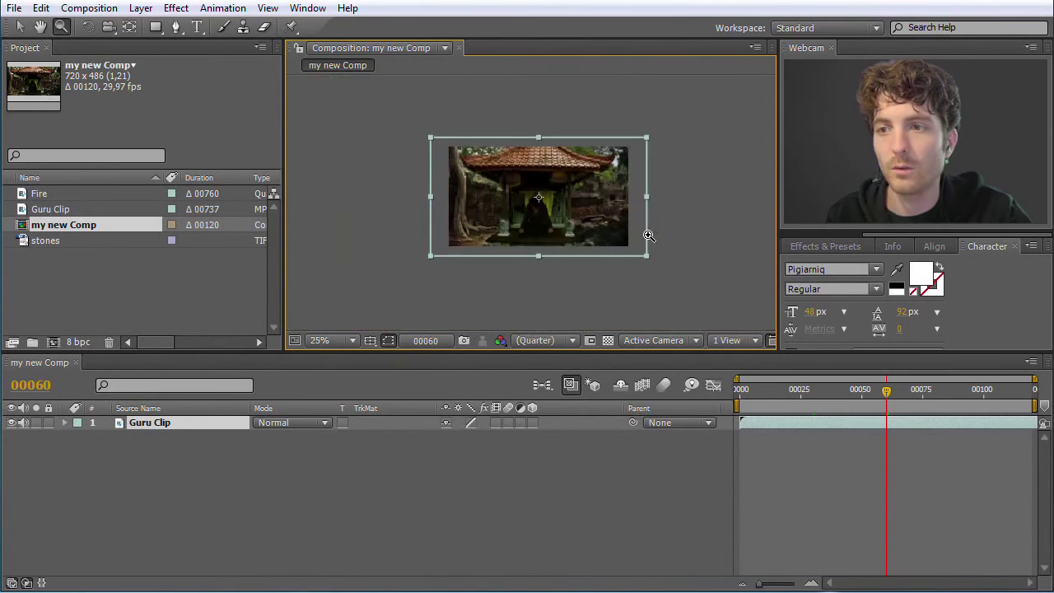
Step: View the composition at 100%, shift it with the Hand tool, and return to the Selection tool
{"action": "scroll", "coordinate": [647, 235], "scroll_direction": "up", "scroll_amount": 3}
{"action": "key", "text": "h"}
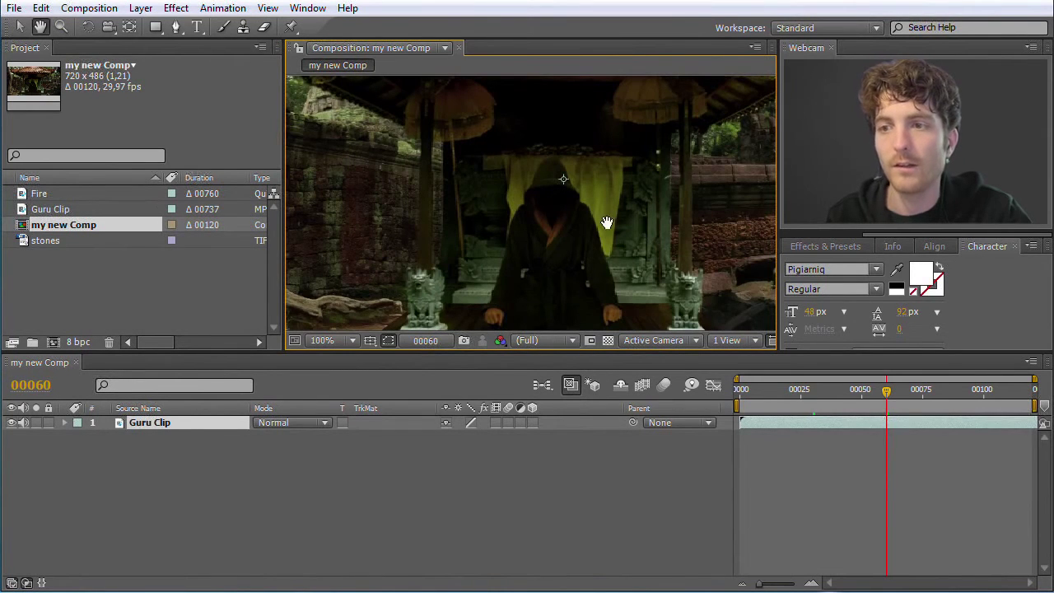
{"action": "left_click_drag", "start_coordinate": [604, 223], "coordinate": [470, 244]}
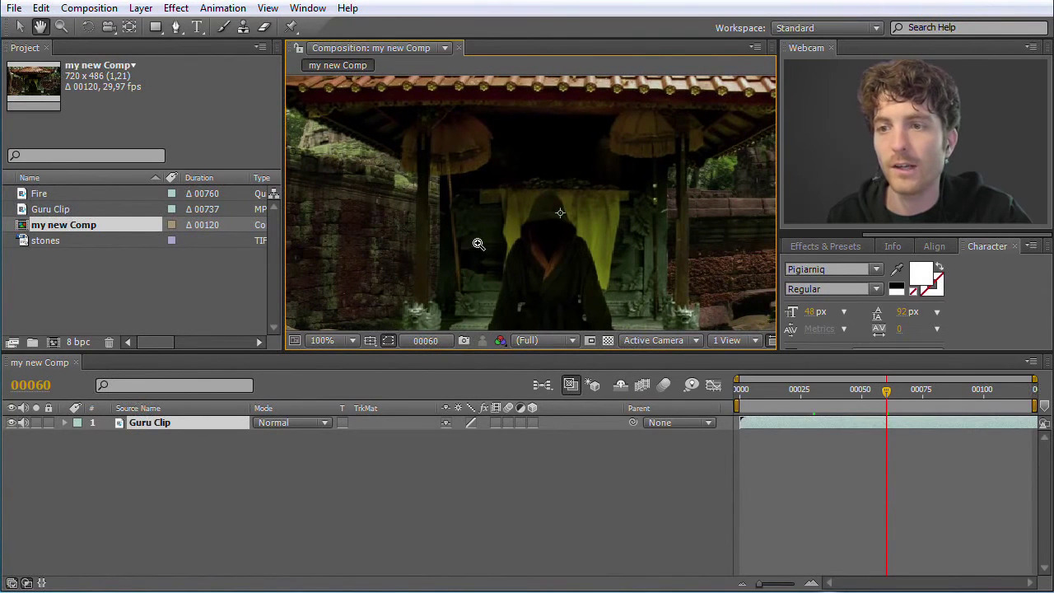
{"action": "key", "text": "z"}
{"action": "left_click", "coordinate": [21, 27]}
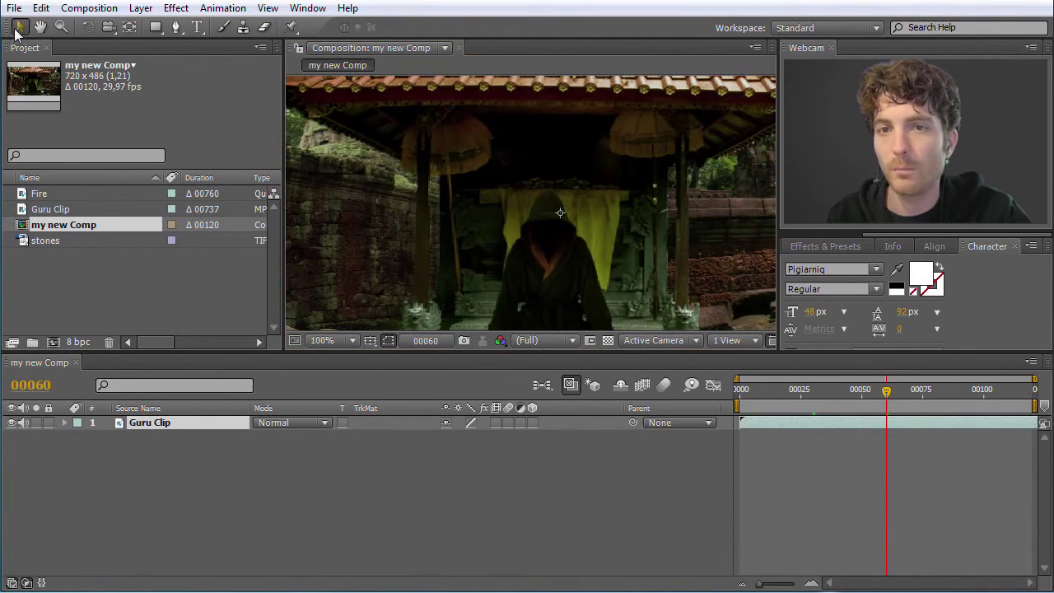
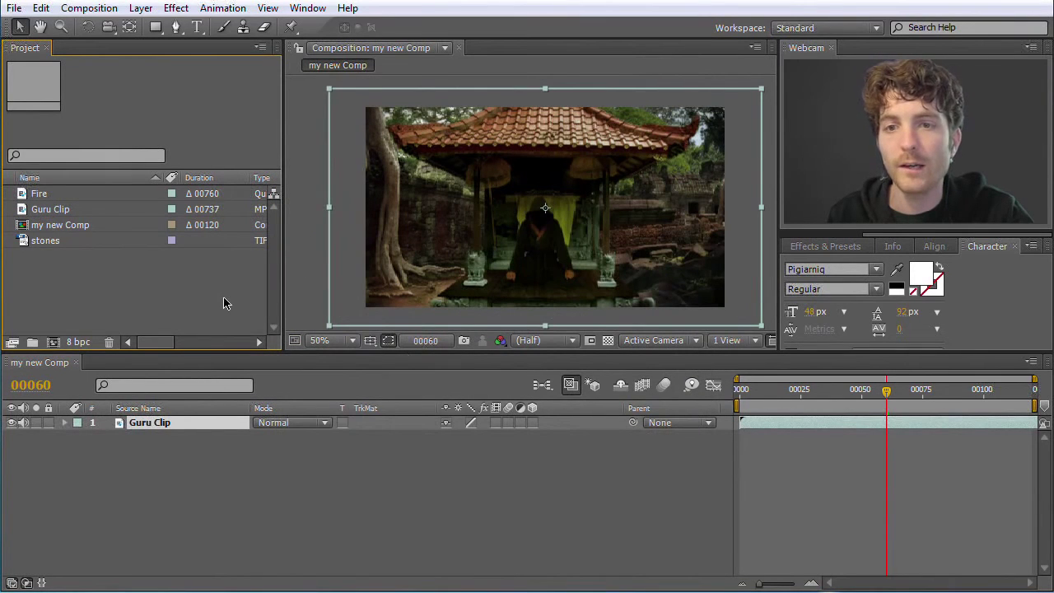
Step: Create a new composition directly from the Guru Clip footage so that it takes over the clip's settings
{"action": "left_click", "coordinate": [54, 213]}
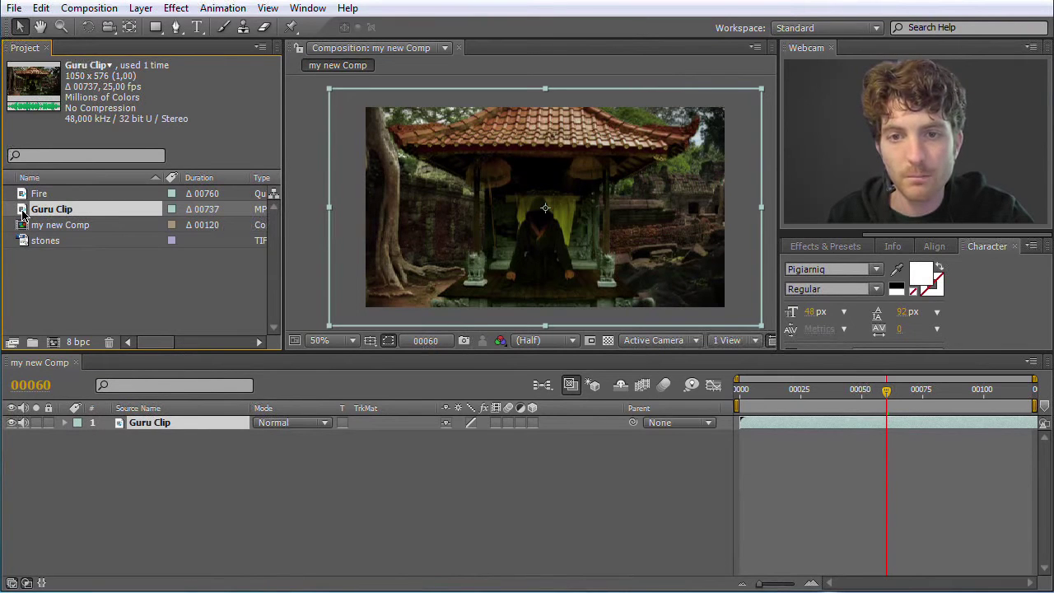
{"action": "left_click_drag", "start_coordinate": [23, 212], "coordinate": [51, 340]}
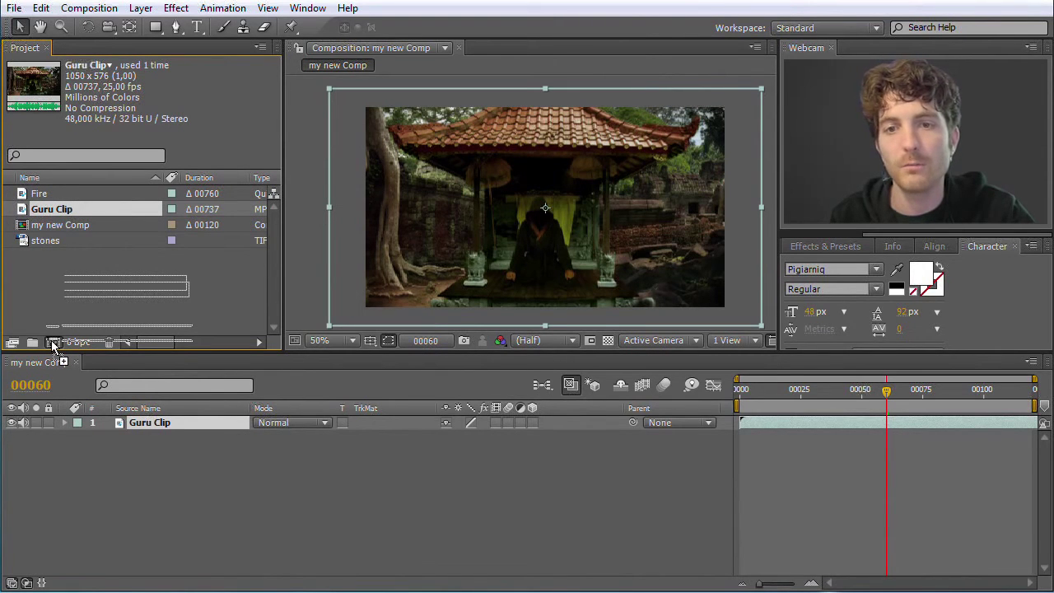
{"action": "left_click_drag", "start_coordinate": [51, 340], "coordinate": [51, 340]}
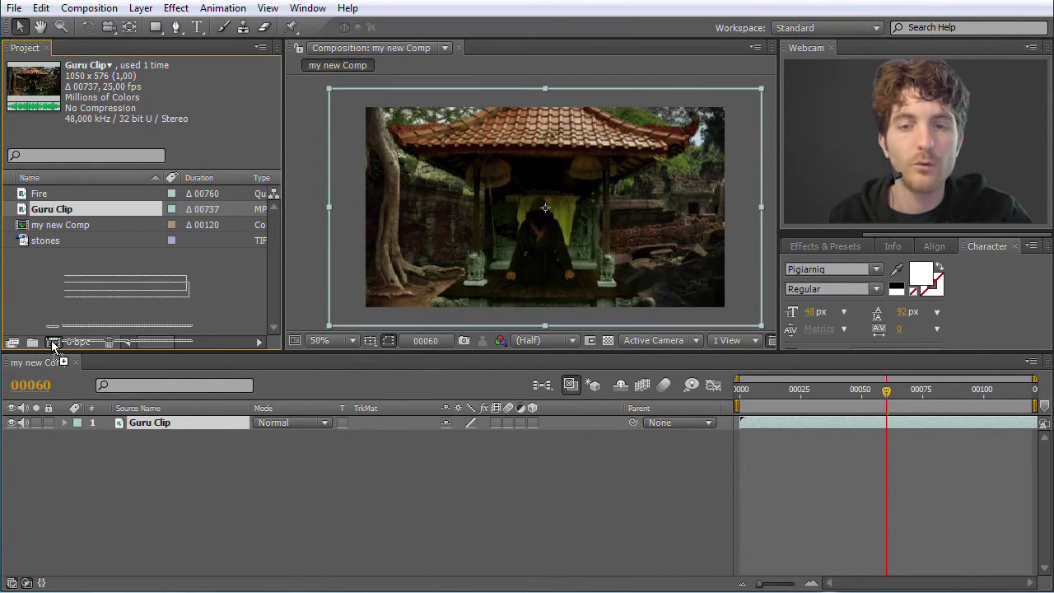
{"action": "left_click_drag", "start_coordinate": [51, 340], "coordinate": [51, 340]}
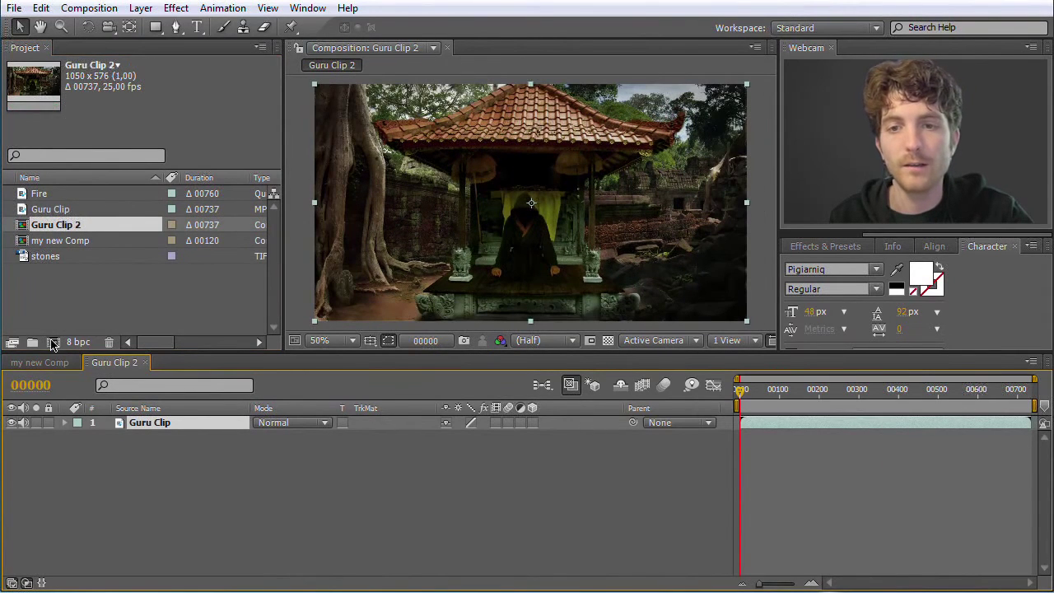
Step: Compare the settings and framing of the Guru Clip 2 composition with those of my new Comp
{"action": "left_click", "coordinate": [56, 241]}
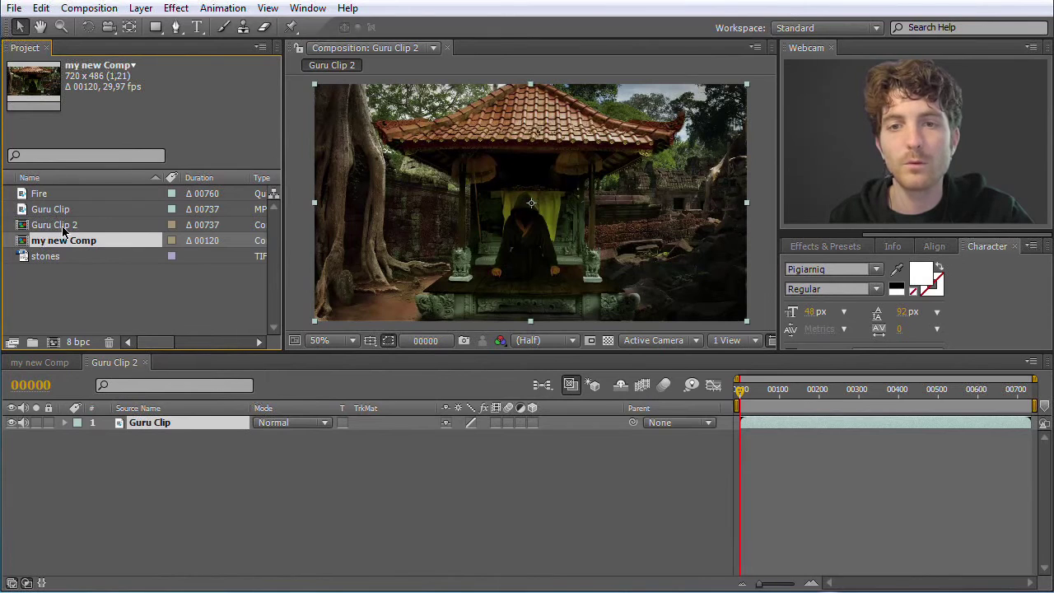
{"action": "left_click", "coordinate": [64, 227]}
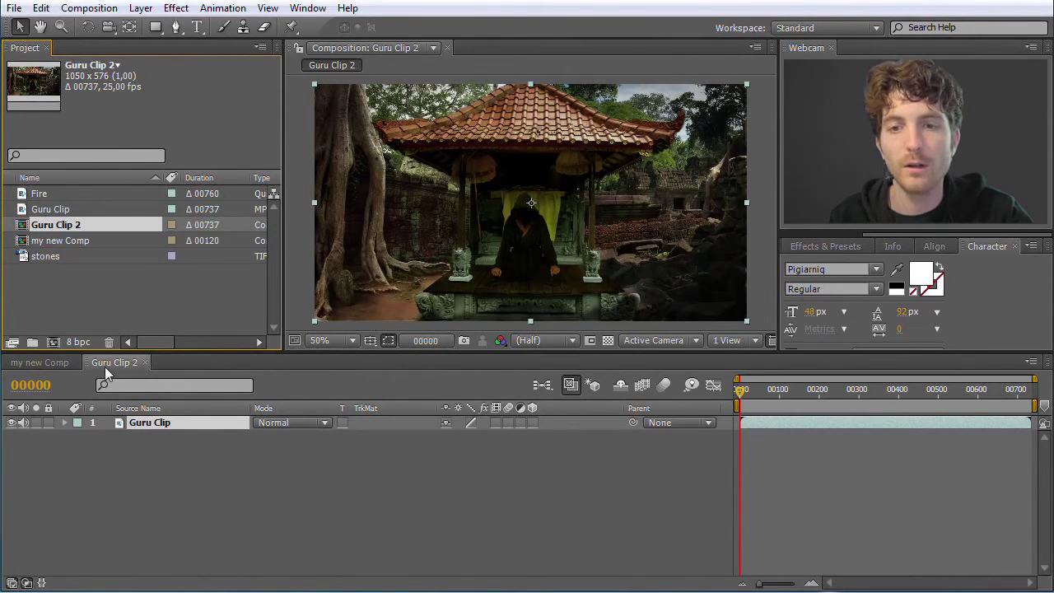
{"action": "left_click", "coordinate": [45, 362]}
{"action": "left_click", "coordinate": [113, 362]}
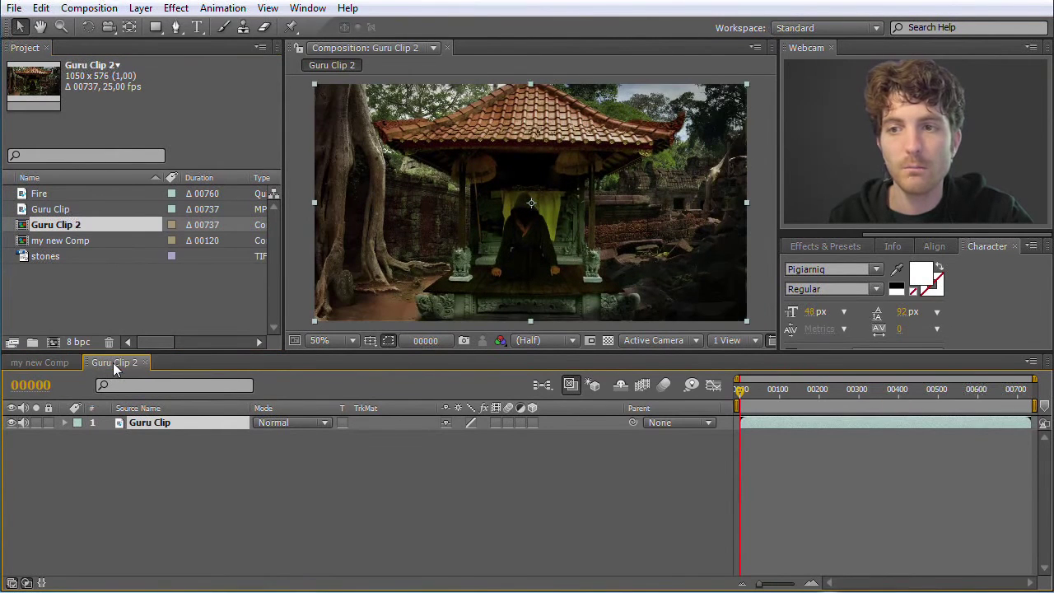
{"action": "left_click", "coordinate": [47, 362]}
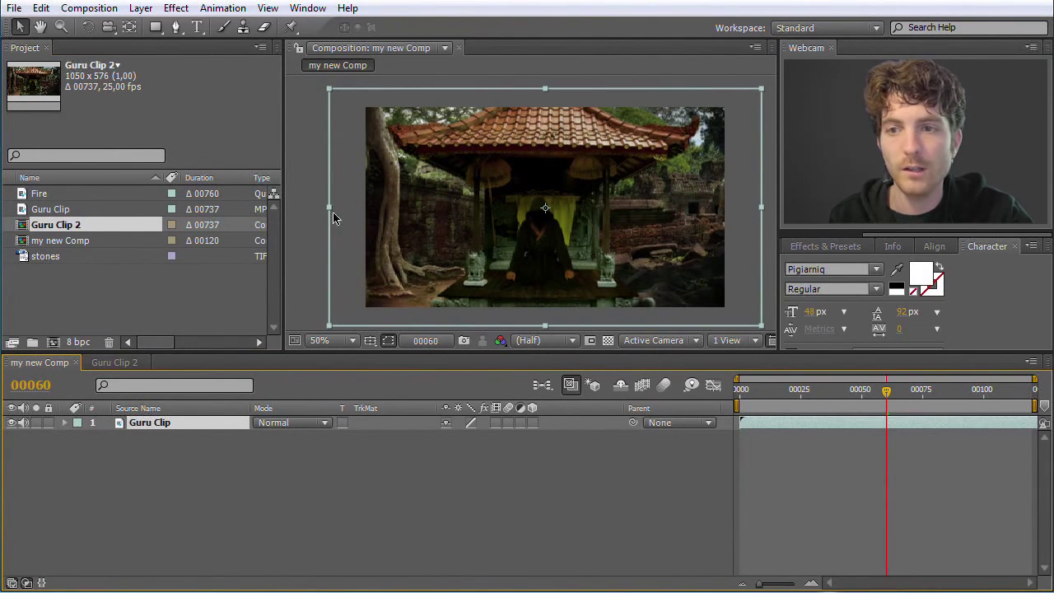
Step: Show the Guru Clip 2 composition at 25% and scrub through its timeline to the last frame, 736
{"action": "left_click", "coordinate": [128, 360]}
{"action": "key", "text": "comma"}
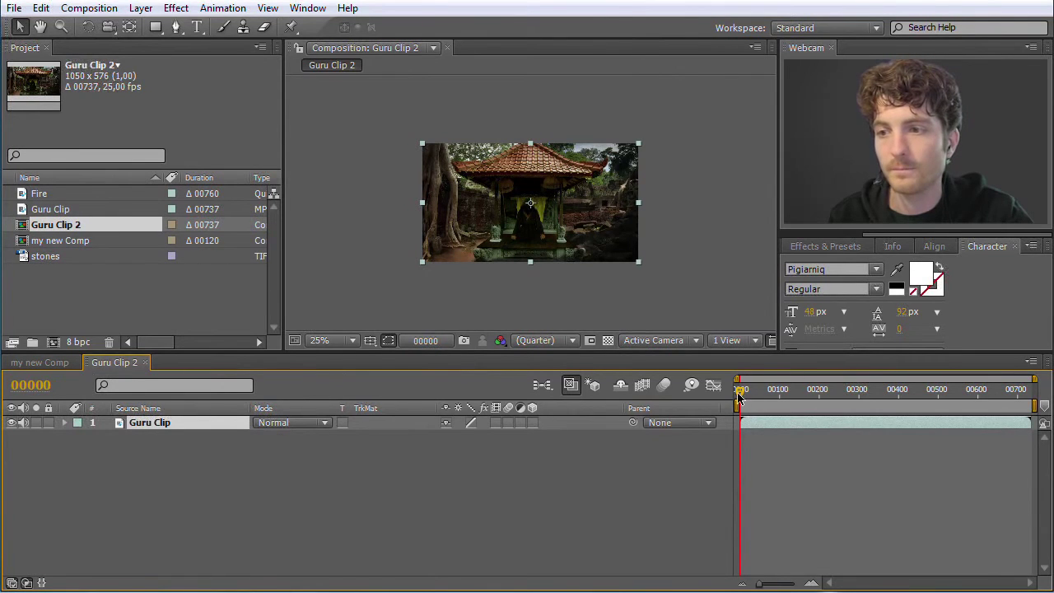
{"action": "left_click_drag", "start_coordinate": [739, 398], "coordinate": [1041, 391]}
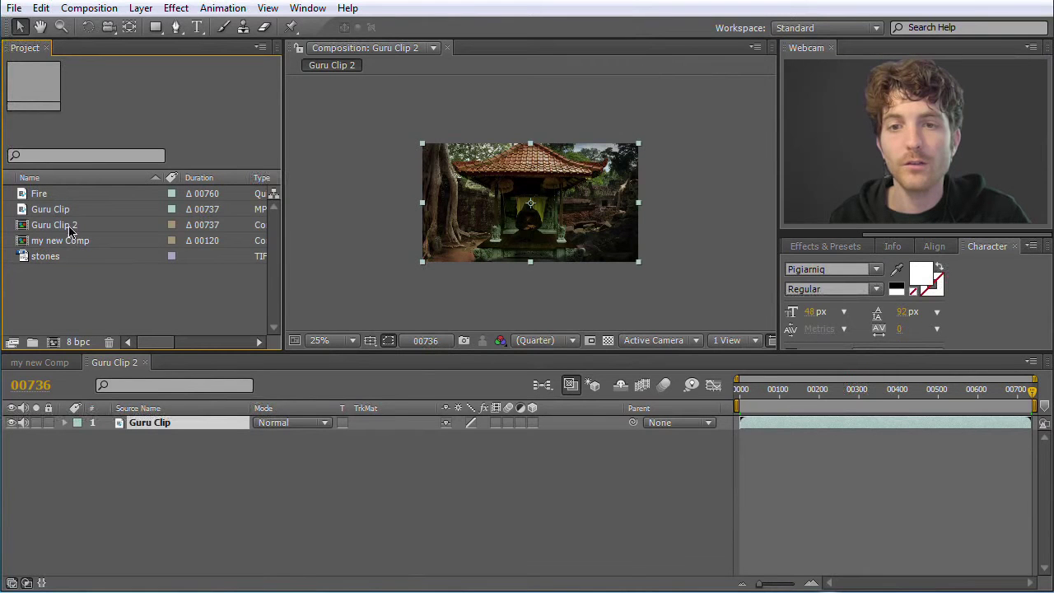
Step: Delete the my new Comp composition from the project and keep the Guru Clip 2 composition
{"action": "left_click", "coordinate": [62, 227]}
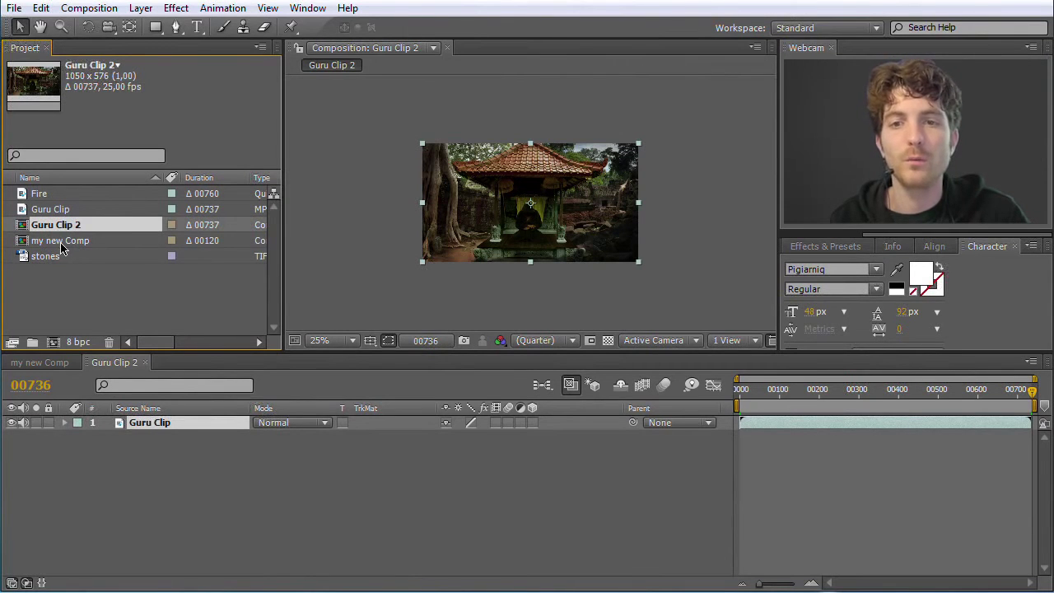
{"action": "left_click", "coordinate": [62, 243]}
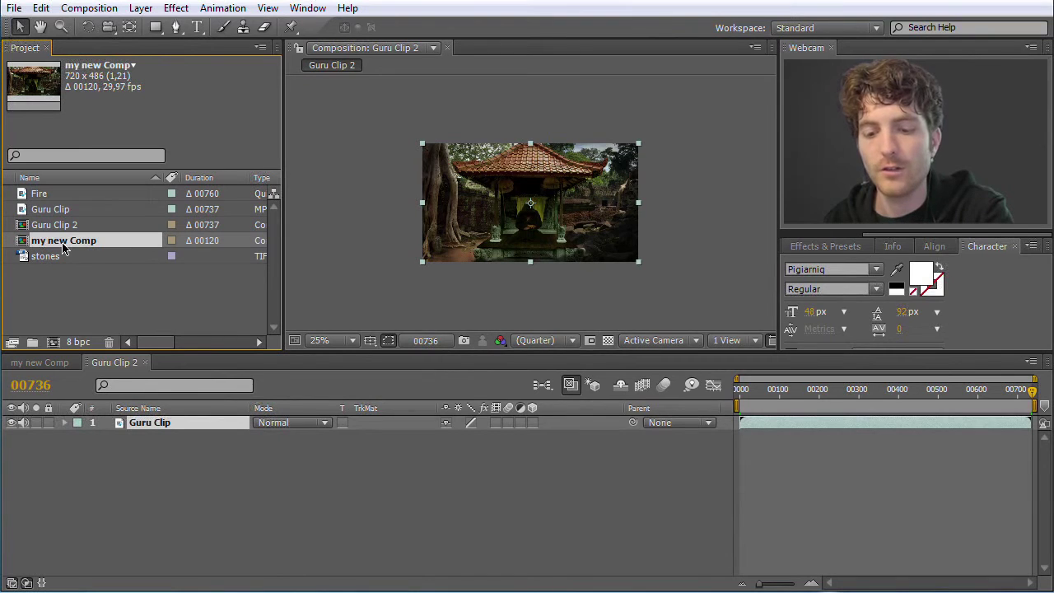
{"action": "right_click", "coordinate": [64, 250]}
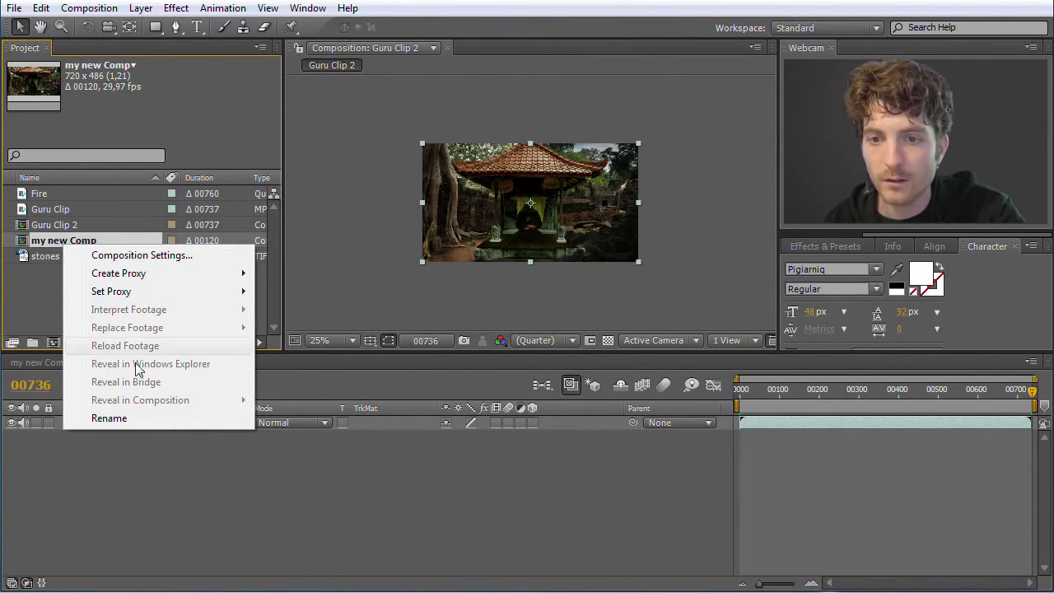
{"action": "left_click", "coordinate": [54, 286]}
{"action": "left_click", "coordinate": [46, 244]}
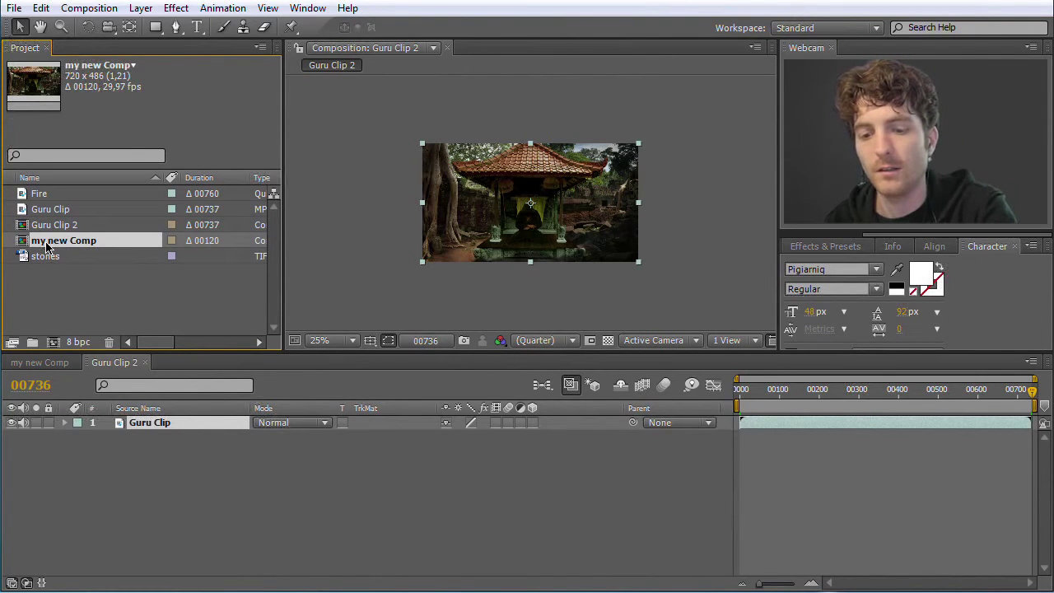
{"action": "key", "text": "Delete"}
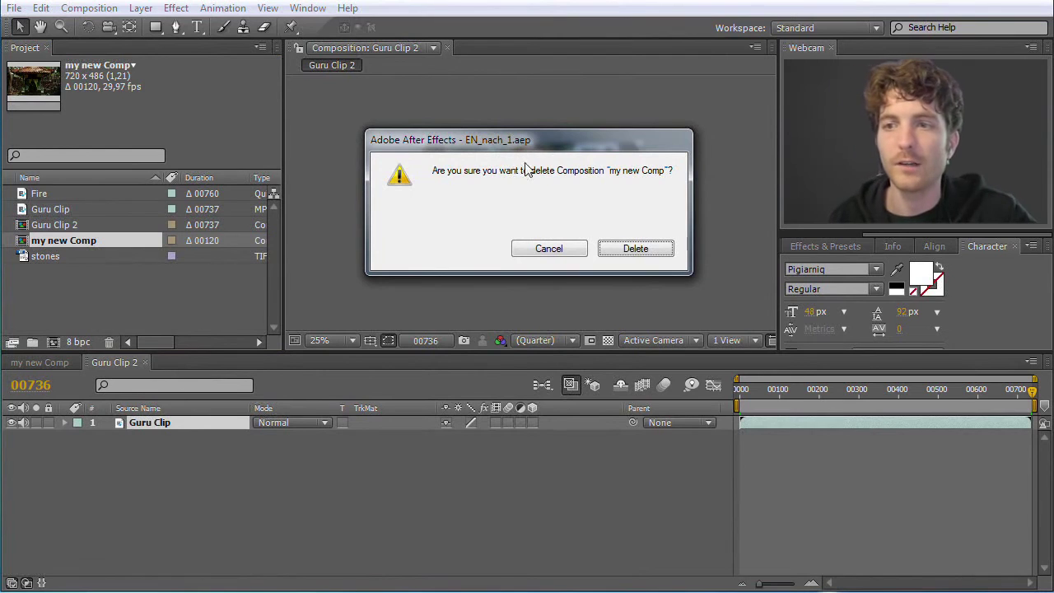
{"action": "left_click", "coordinate": [647, 252]}
Step: Rename the Guru Clip 2 composition as Guru Composition
{"action": "left_click", "coordinate": [58, 228]}
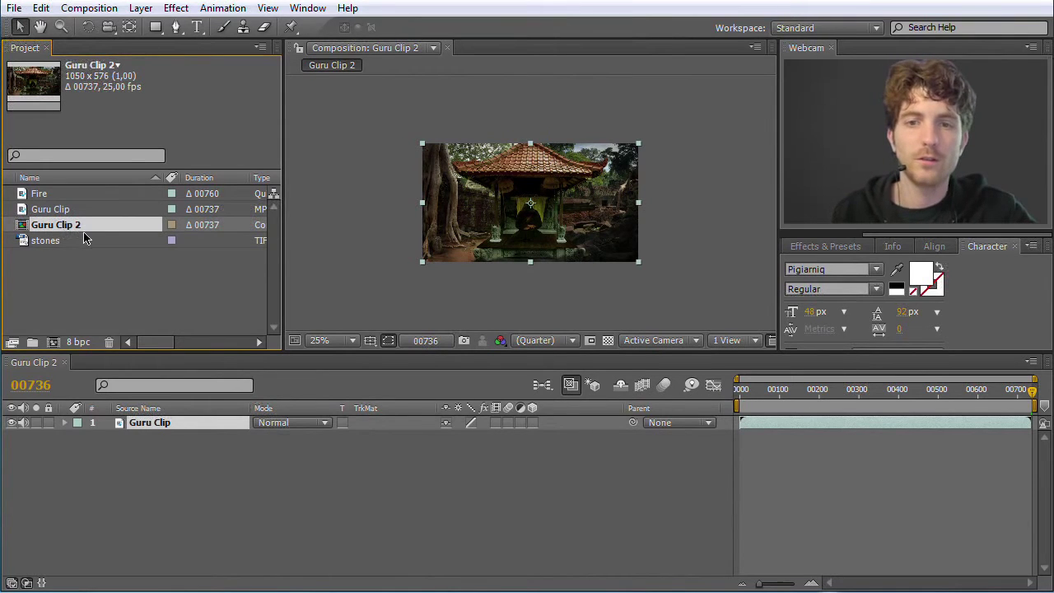
{"action": "key", "text": "Return"}
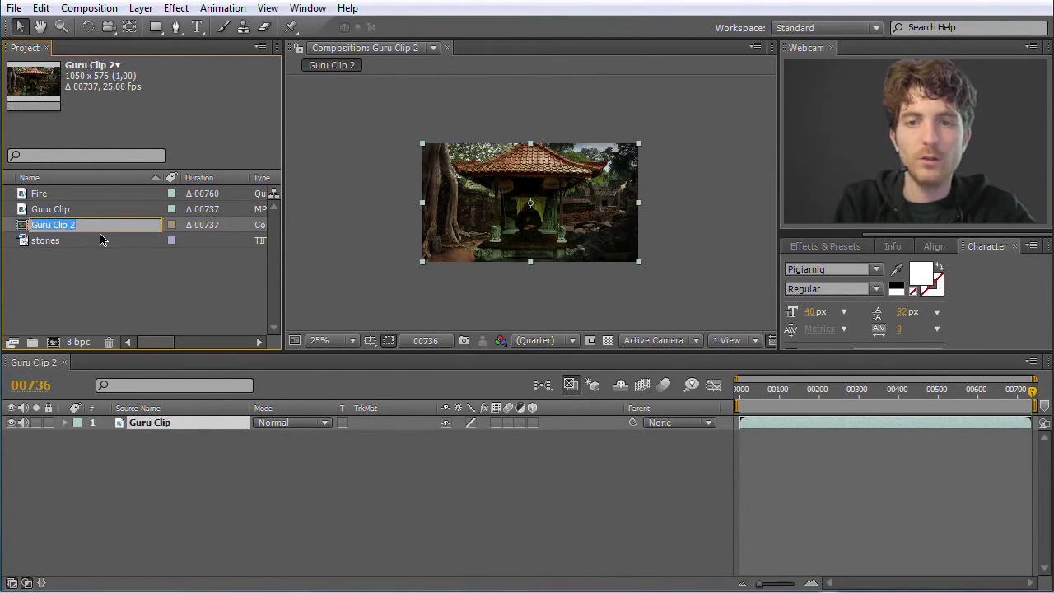
{"action": "key", "text": "Home"}
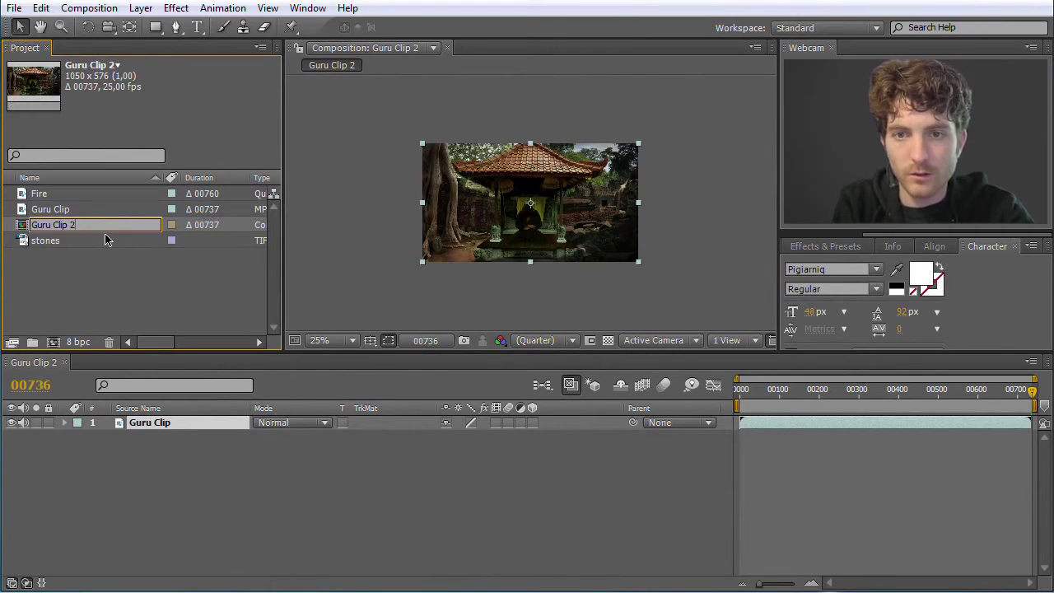
{"action": "type", "text": "omposition"}
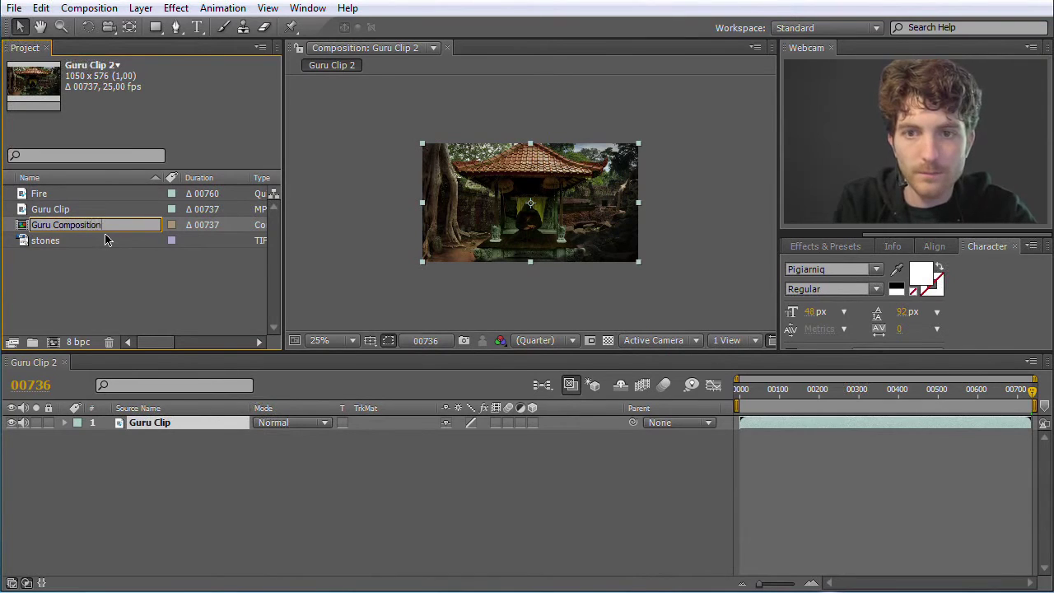
{"action": "key", "text": "Return"}
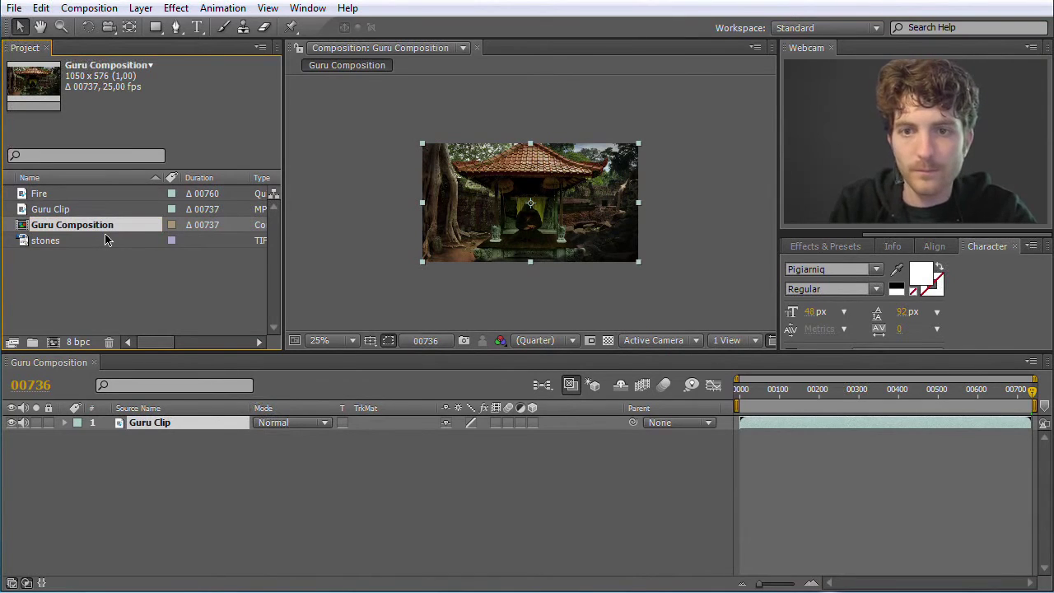
Step: Deselect the Guru Clip layer, show the composition at 50%, and scrub through the clip to frame 606
{"action": "left_click", "coordinate": [162, 447]}
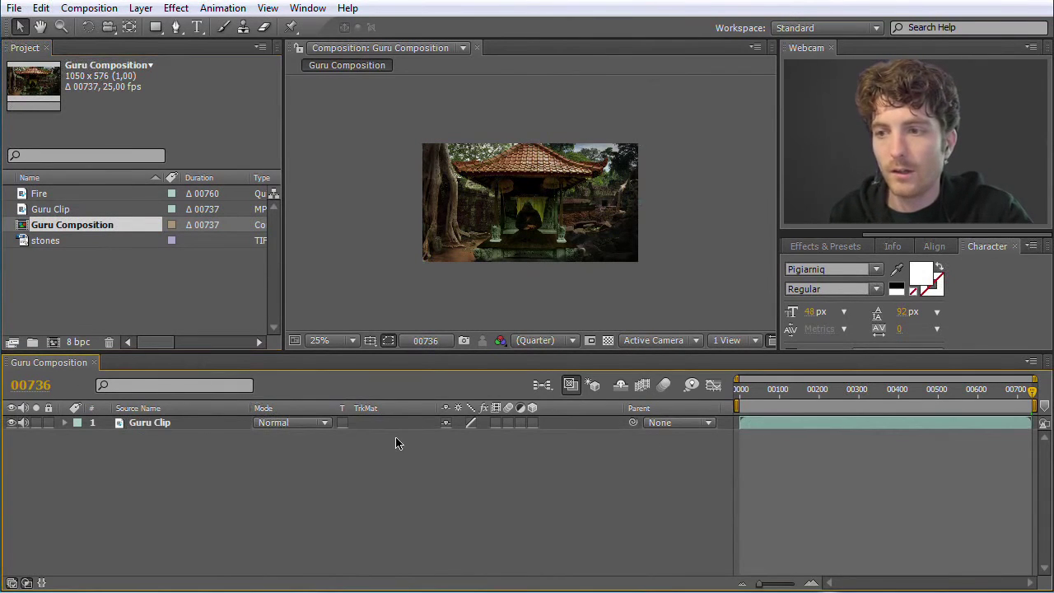
{"action": "left_click_drag", "start_coordinate": [1031, 393], "coordinate": [882, 393]}
{"action": "left_click", "coordinate": [791, 393]}
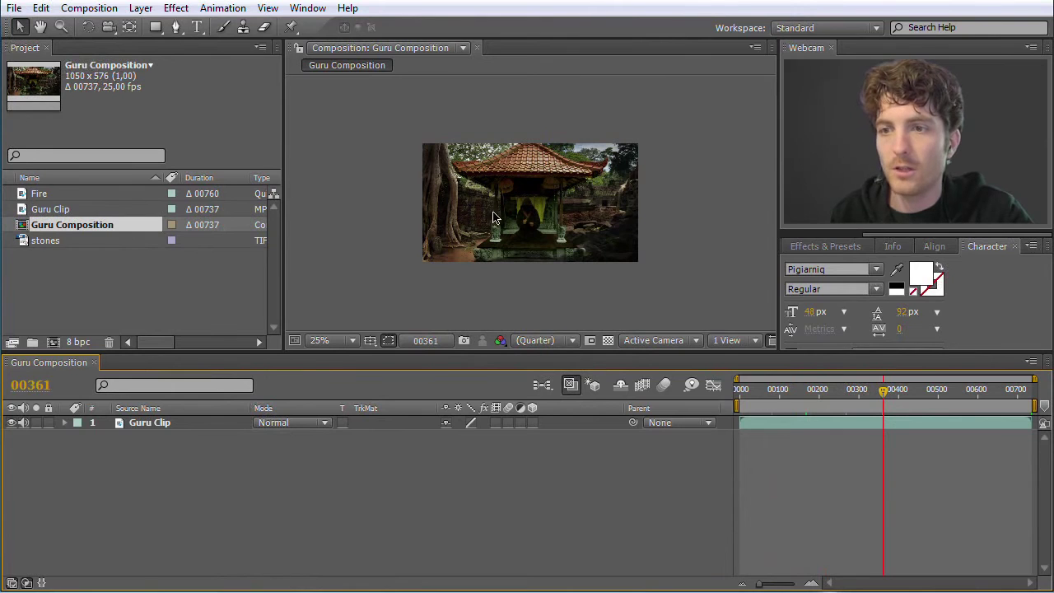
{"action": "key", "text": "period"}
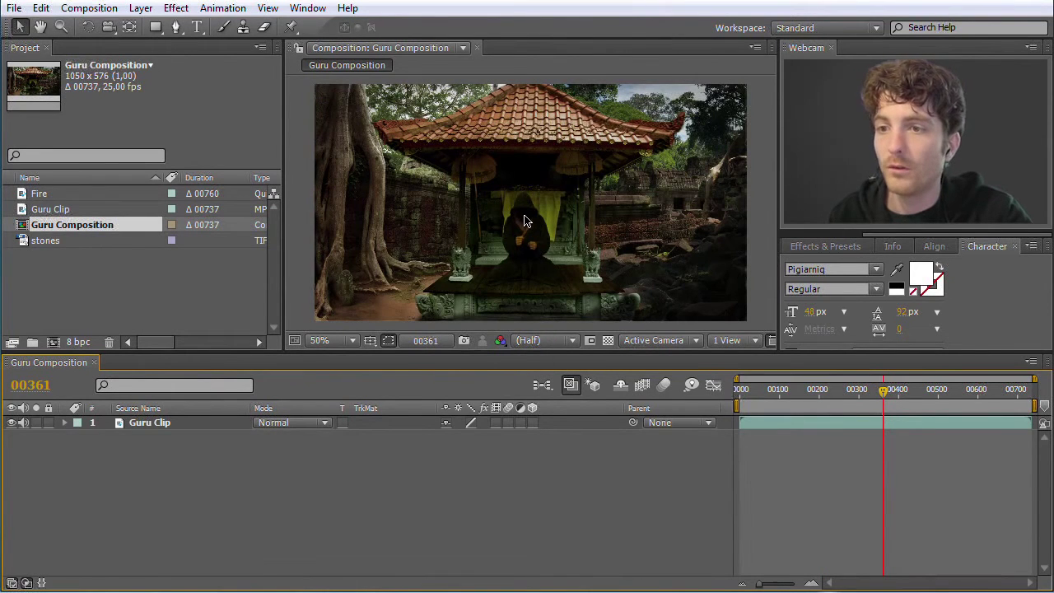
{"action": "left_click_drag", "start_coordinate": [889, 396], "coordinate": [979, 400]}
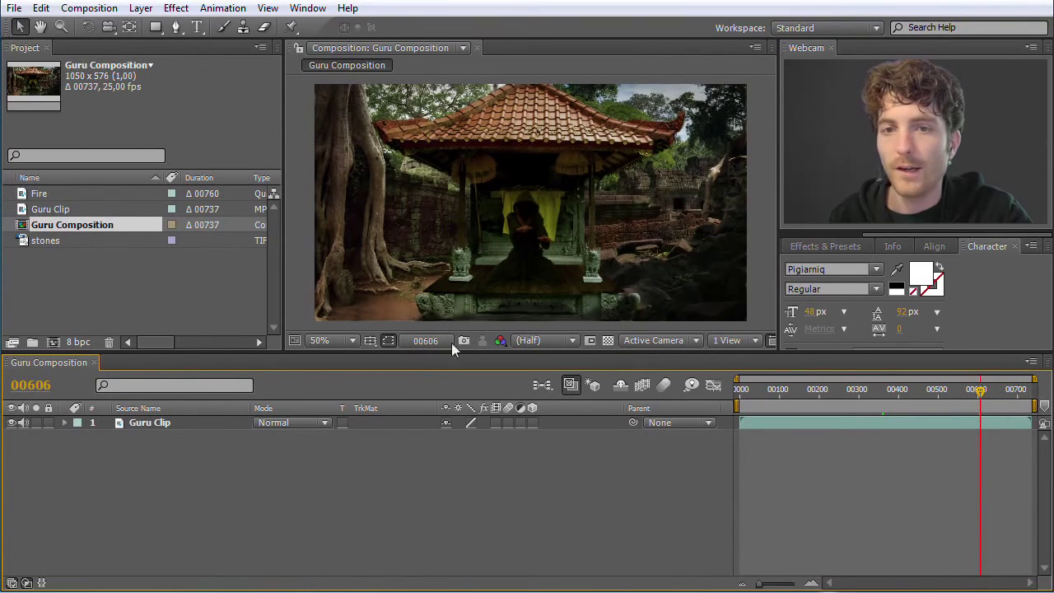
Step: Add the Fire footage above the Guru Clip layer and slide it to start at about frame 131
{"action": "left_click", "coordinate": [26, 195]}
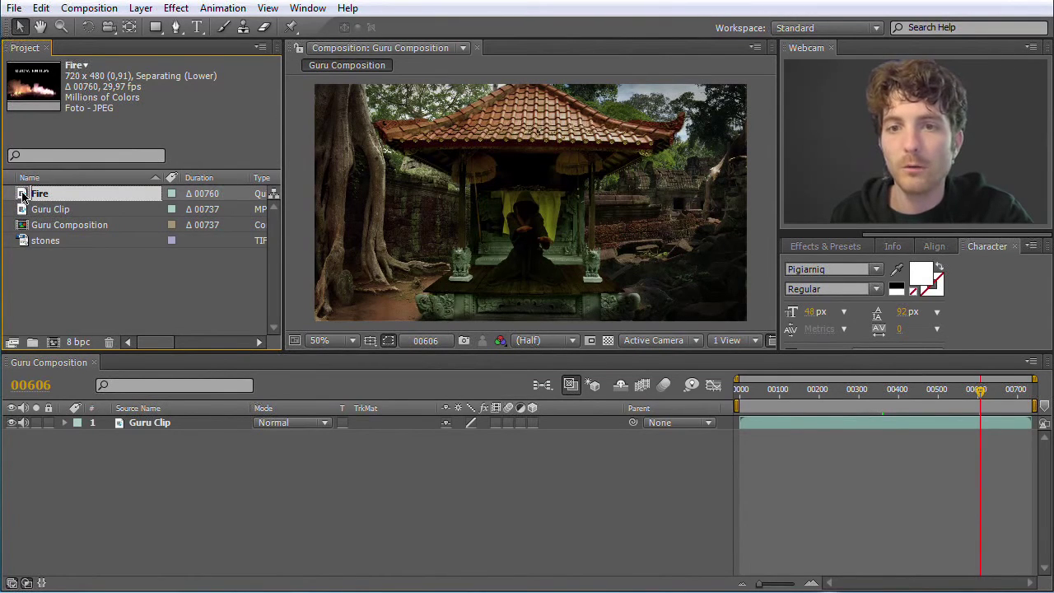
{"action": "left_click_drag", "start_coordinate": [25, 197], "coordinate": [156, 422]}
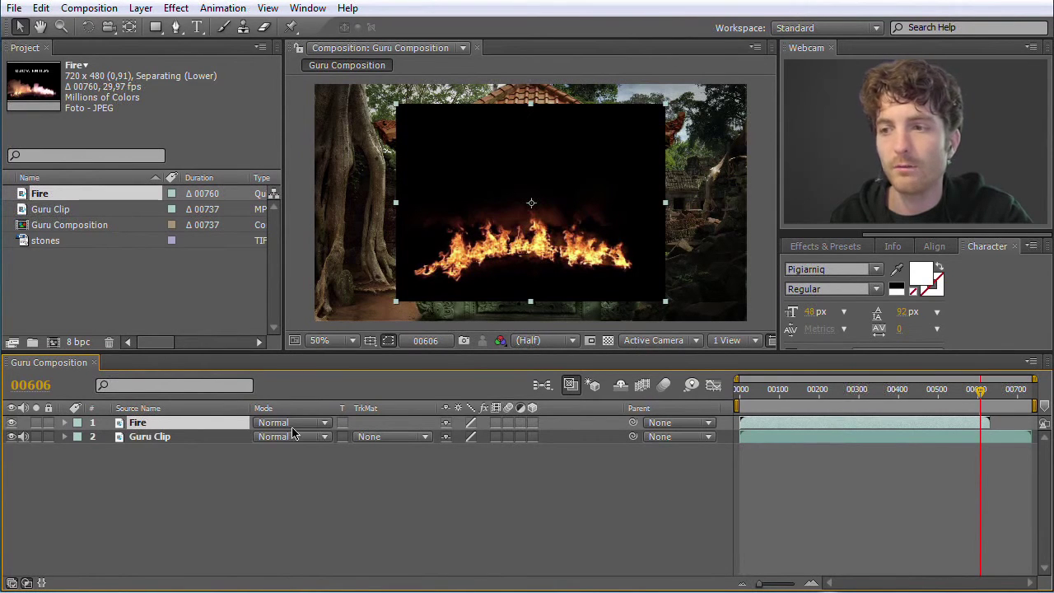
{"action": "left_click_drag", "start_coordinate": [988, 396], "coordinate": [803, 480]}
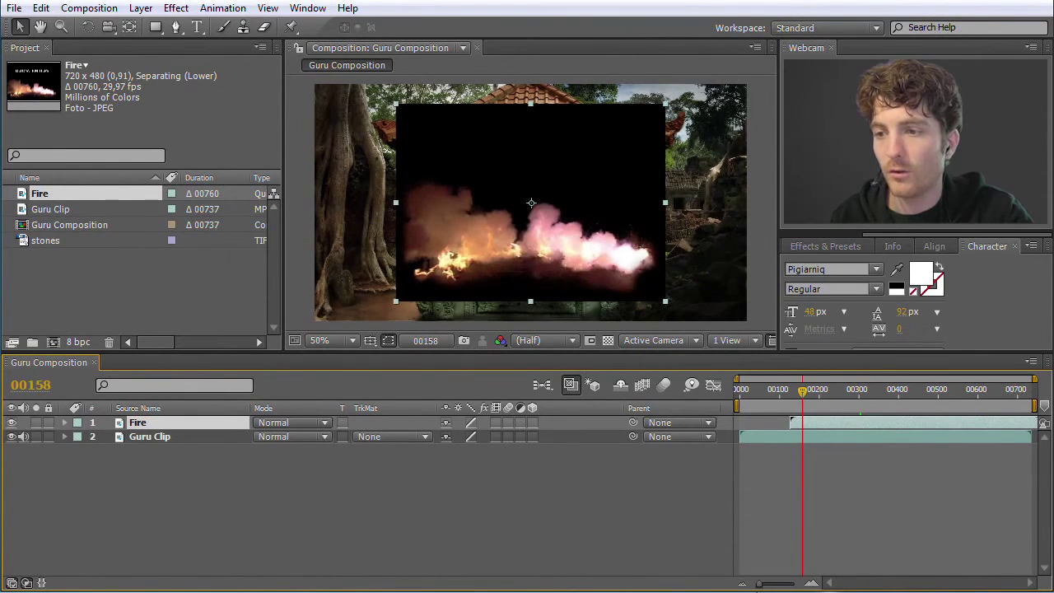
Step: Trim the start of the Fire layer to frame 137 to cut off the Detonation Films title
{"action": "left_click_drag", "start_coordinate": [759, 584], "coordinate": [804, 565]}
{"action": "left_click_drag", "start_coordinate": [856, 396], "coordinate": [831, 395]}
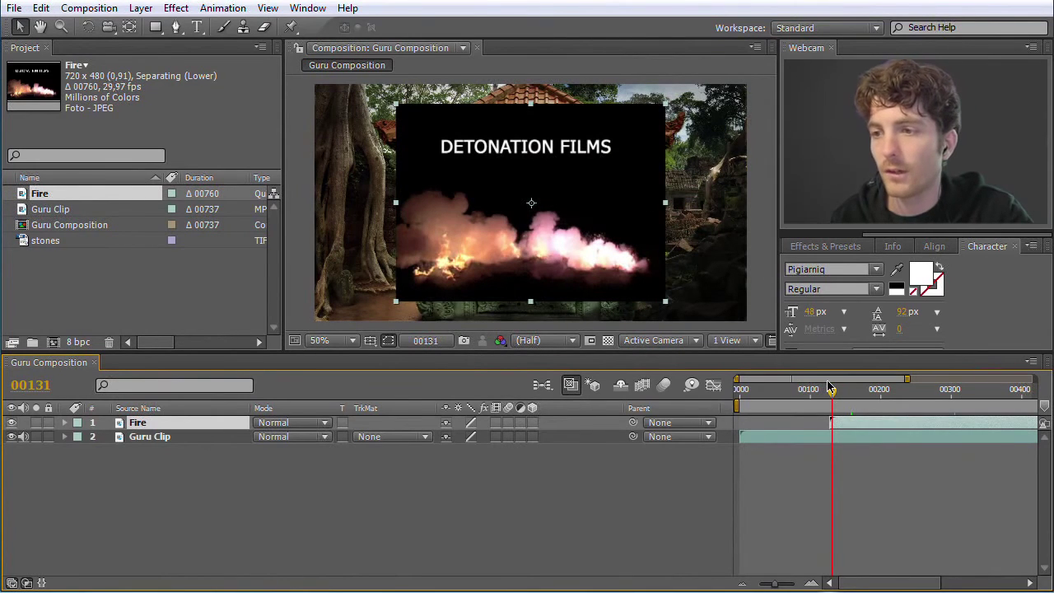
{"action": "left_click_drag", "start_coordinate": [836, 399], "coordinate": [838, 398]}
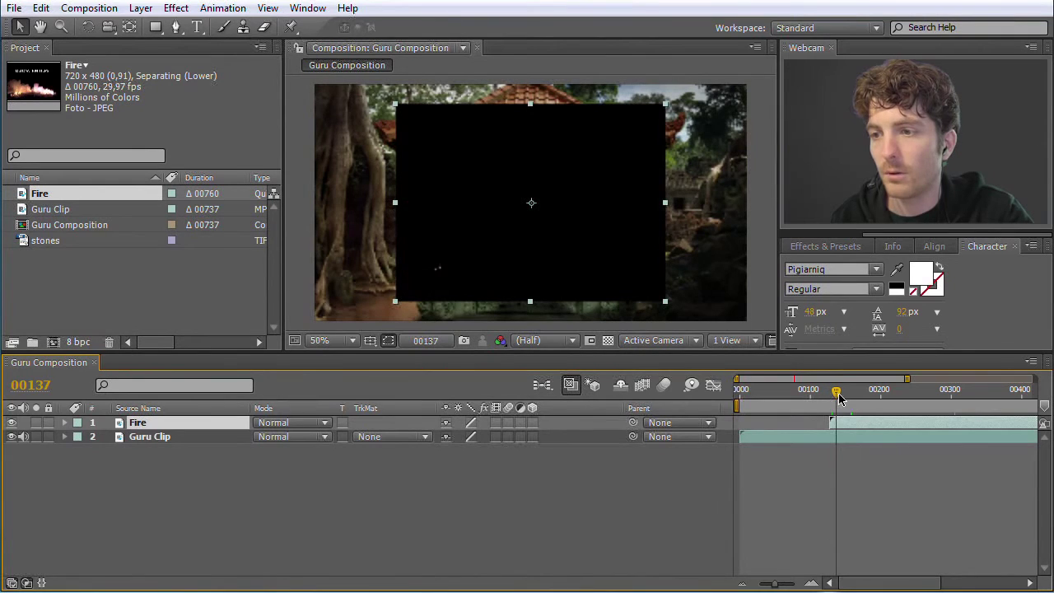
{"action": "left_click_drag", "start_coordinate": [779, 584], "coordinate": [784, 585]}
{"action": "left_click_drag", "start_coordinate": [893, 392], "coordinate": [888, 398]}
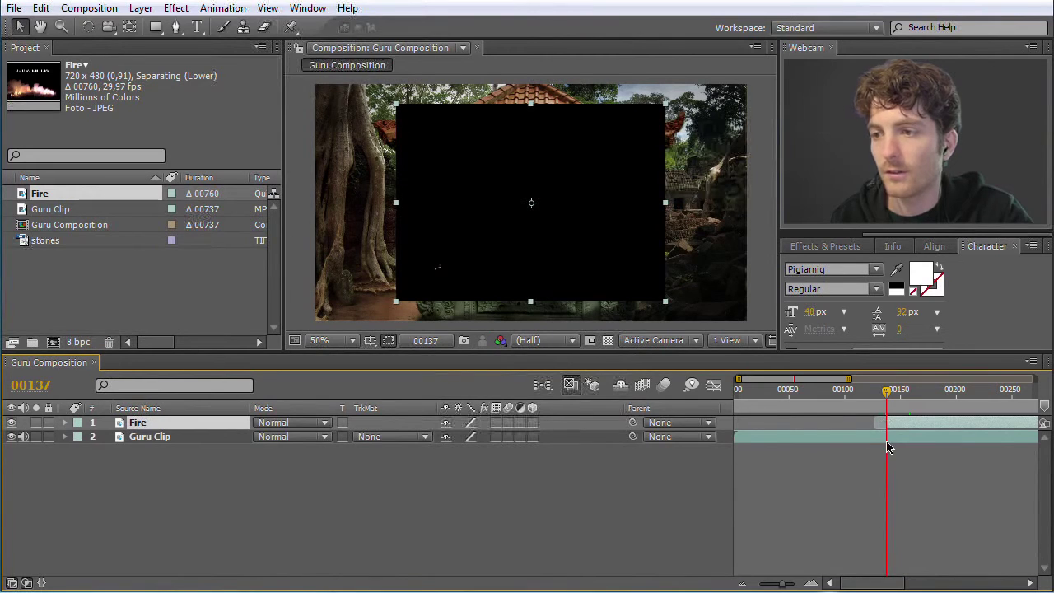
{"action": "left_click_drag", "start_coordinate": [782, 584], "coordinate": [753, 586]}
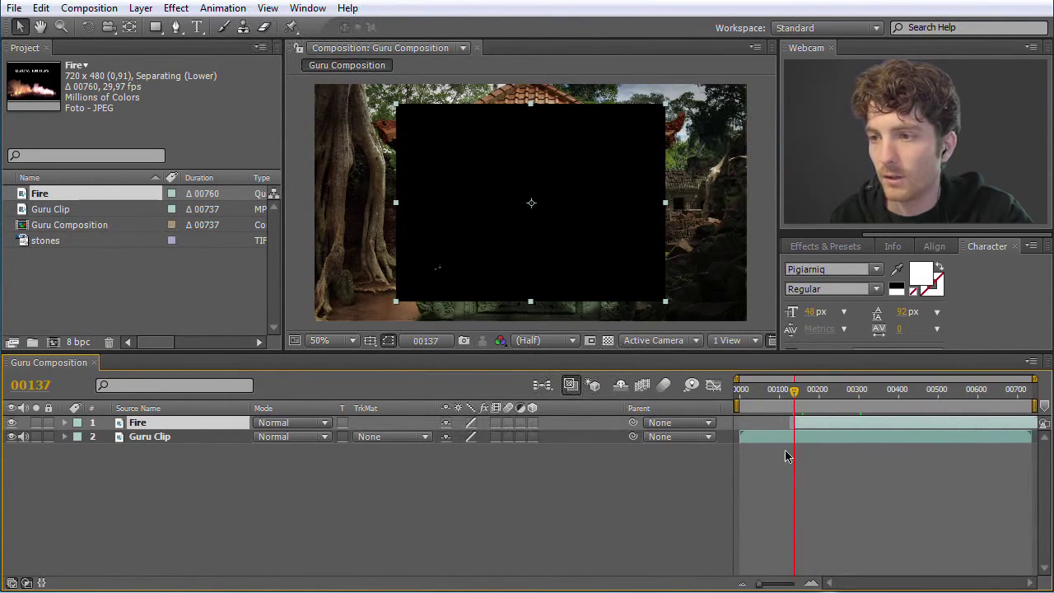
Step: Trim the end of the Fire layer to about frame 353 and slide the layer to start at about frame 490
{"action": "left_click_drag", "start_coordinate": [789, 394], "coordinate": [901, 399]}
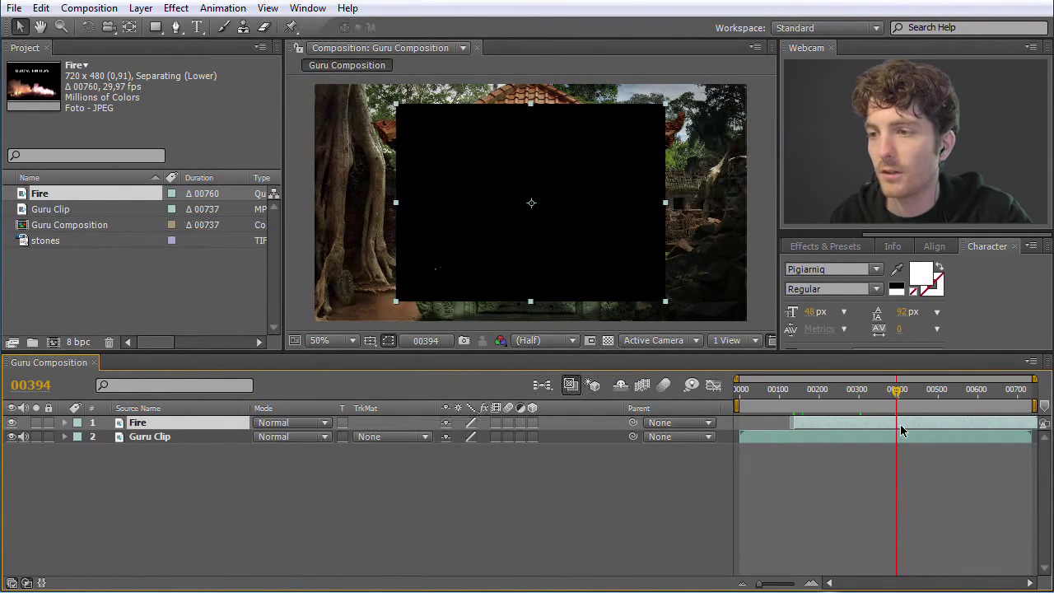
{"action": "left_click_drag", "start_coordinate": [943, 424], "coordinate": [930, 425]}
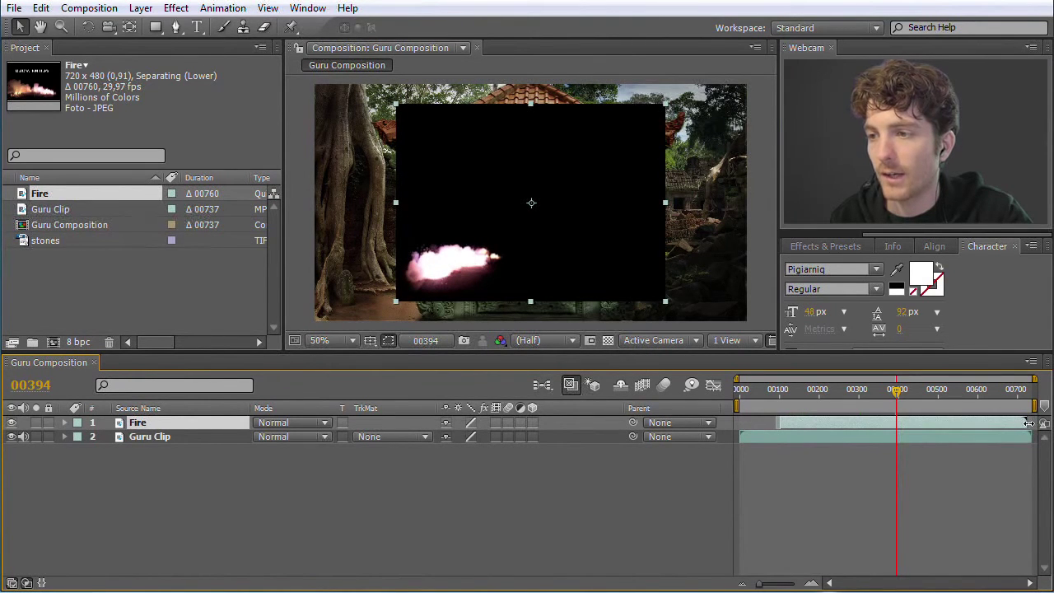
{"action": "left_click_drag", "start_coordinate": [1028, 422], "coordinate": [879, 396]}
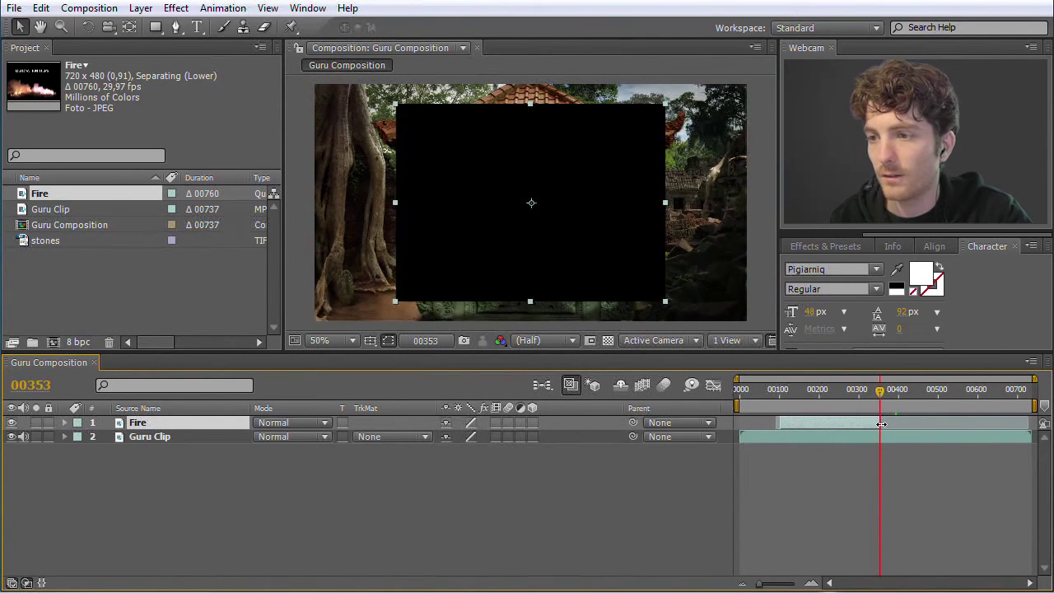
{"action": "left_click_drag", "start_coordinate": [825, 421], "coordinate": [988, 394]}
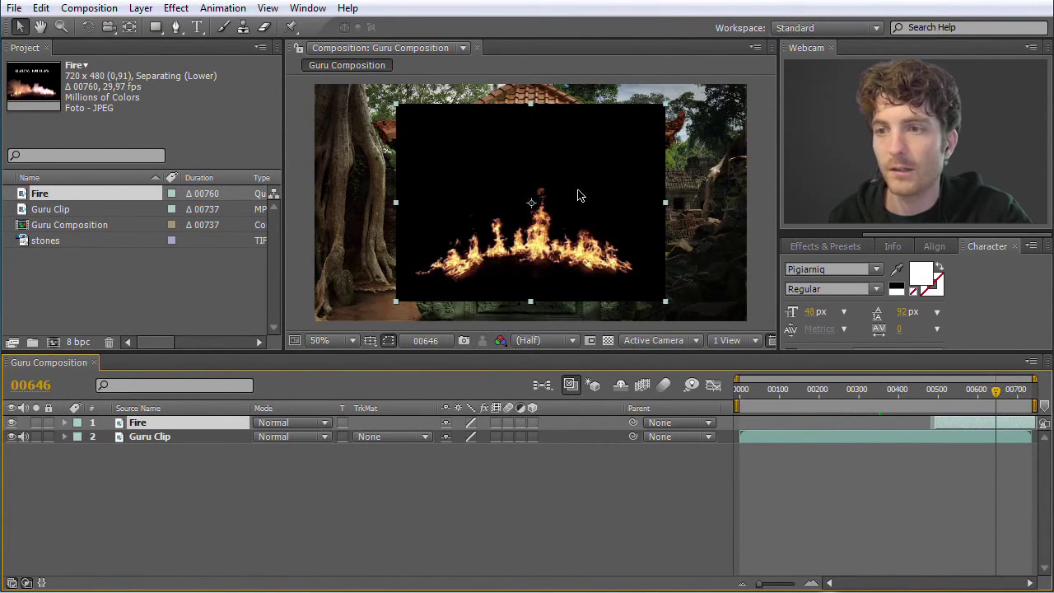
Step: Move the Fire image within the frame to about 571, 290 and reveal the layer's Transform properties
{"action": "mouse_move", "coordinate": [579, 196]}
{"action": "left_mouse_down"}
{"action": "mouse_move", "coordinate": [576, 204]}
{"action": "mouse_move", "coordinate": [581, 181]}
{"action": "mouse_move", "coordinate": [577, 195]}
{"action": "mouse_move", "coordinate": [535, 198]}
{"action": "mouse_move", "coordinate": [618, 198]}
{"action": "mouse_move", "coordinate": [532, 202]}
{"action": "mouse_move", "coordinate": [581, 198]}
{"action": "left_mouse_up"}
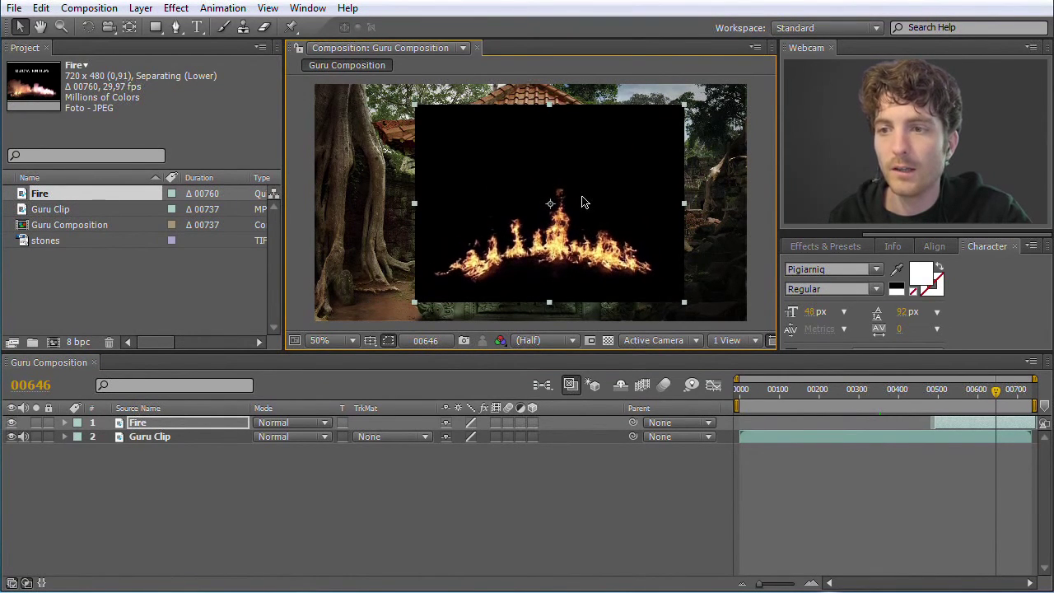
{"action": "left_click", "coordinate": [102, 426]}
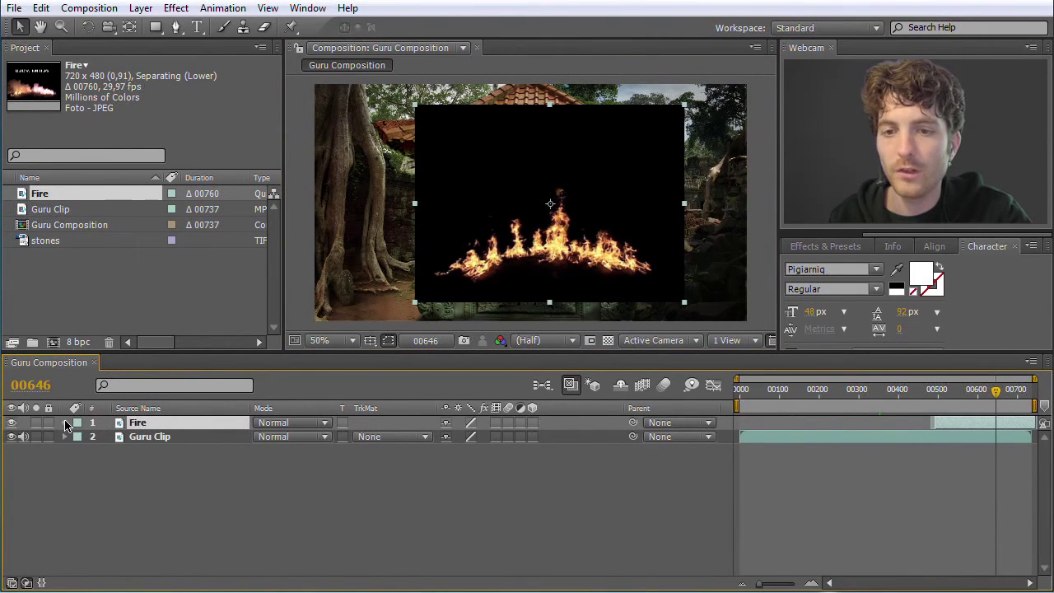
{"action": "left_click", "coordinate": [66, 423]}
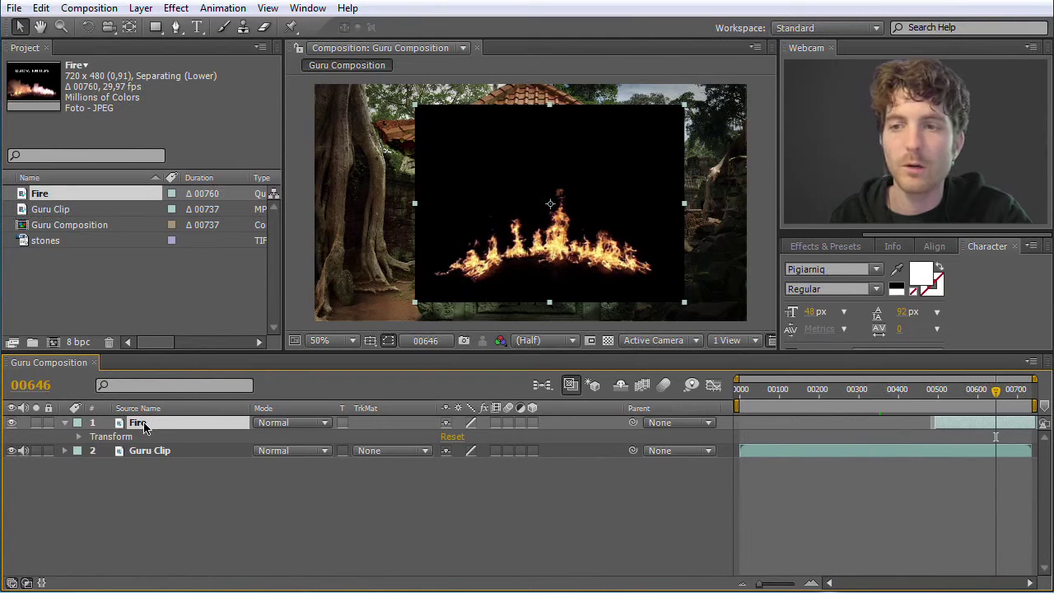
{"action": "left_click", "coordinate": [80, 437]}
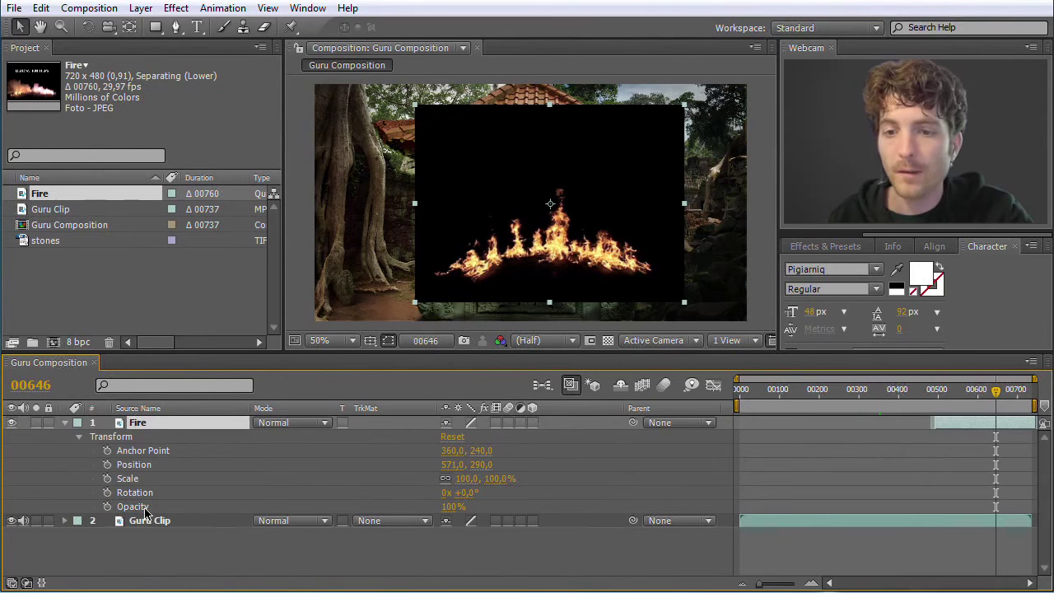
Step: Reposition the Fire image freehand, try a horizontal position of 600, and adjust its Position to 561, 274
{"action": "mouse_move", "coordinate": [513, 190]}
{"action": "left_mouse_down"}
{"action": "mouse_move", "coordinate": [492, 189]}
{"action": "mouse_move", "coordinate": [532, 188]}
{"action": "mouse_move", "coordinate": [502, 188]}
{"action": "mouse_move", "coordinate": [518, 172]}
{"action": "mouse_move", "coordinate": [518, 182]}
{"action": "left_mouse_up"}
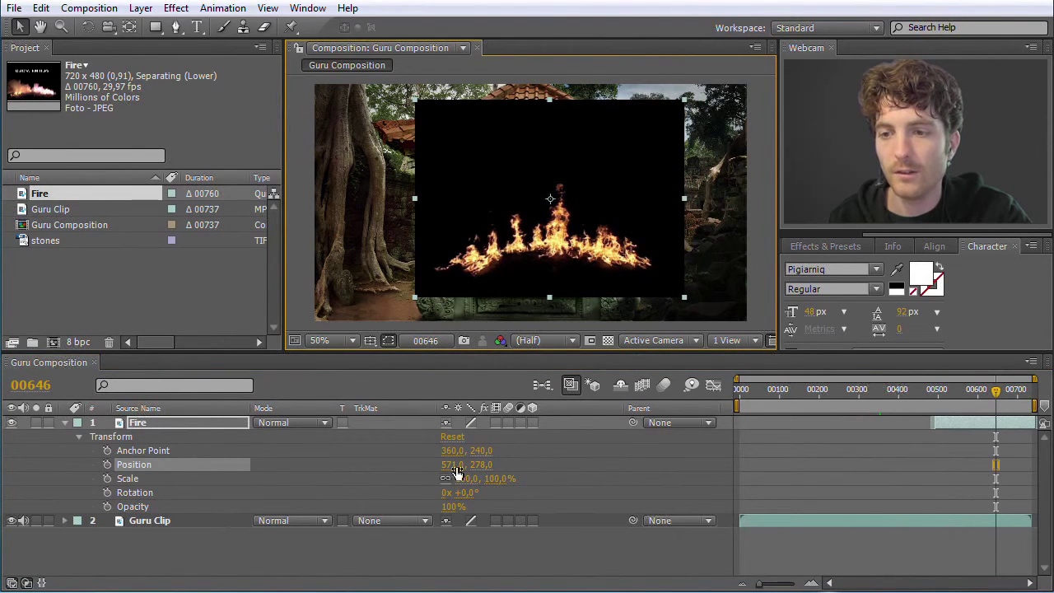
{"action": "mouse_move", "coordinate": [499, 255]}
{"action": "left_mouse_down"}
{"action": "mouse_move", "coordinate": [497, 243]}
{"action": "mouse_move", "coordinate": [455, 247]}
{"action": "mouse_move", "coordinate": [487, 243]}
{"action": "left_mouse_up"}
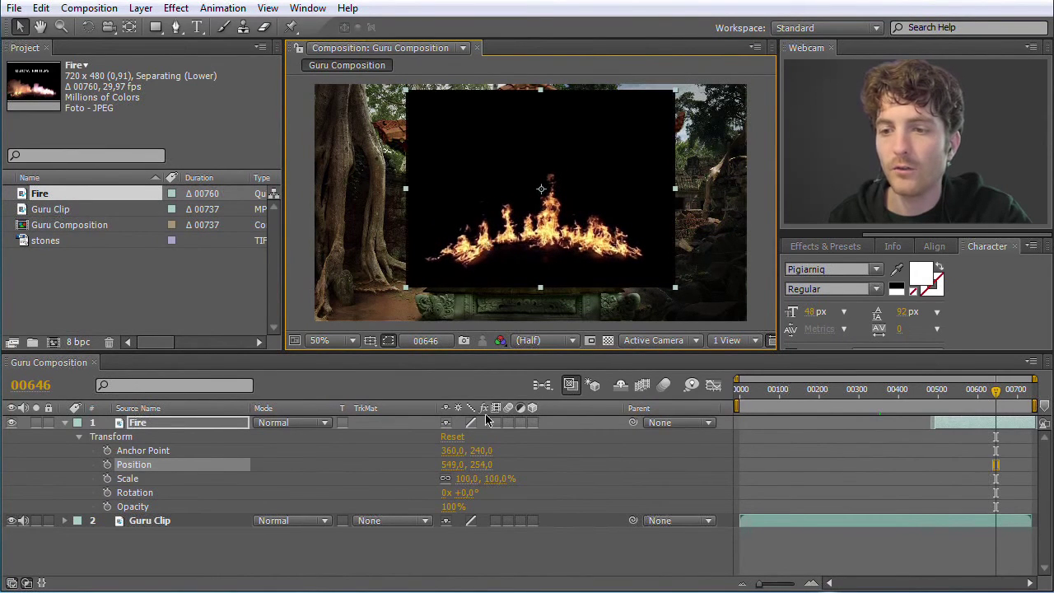
{"action": "left_click", "coordinate": [452, 466]}
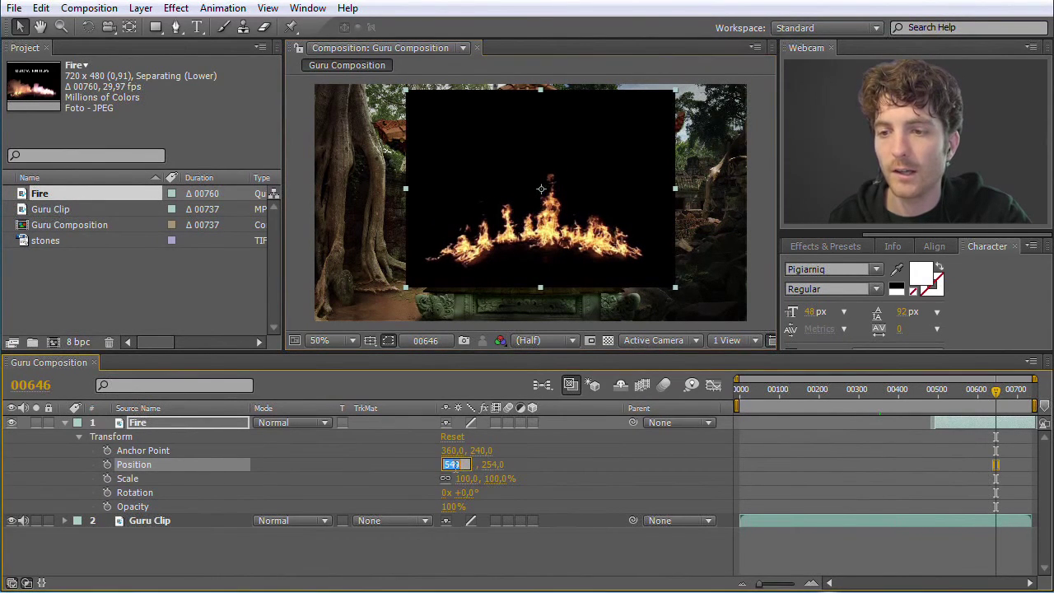
{"action": "type", "text": "60"}
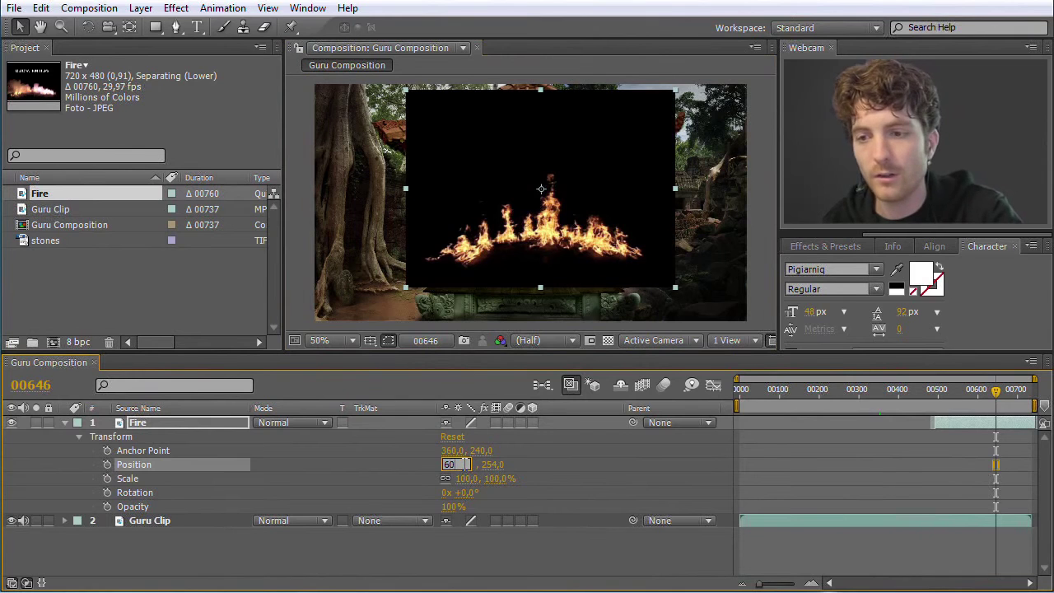
{"action": "type", "text": "0"}
{"action": "key", "text": "Return"}
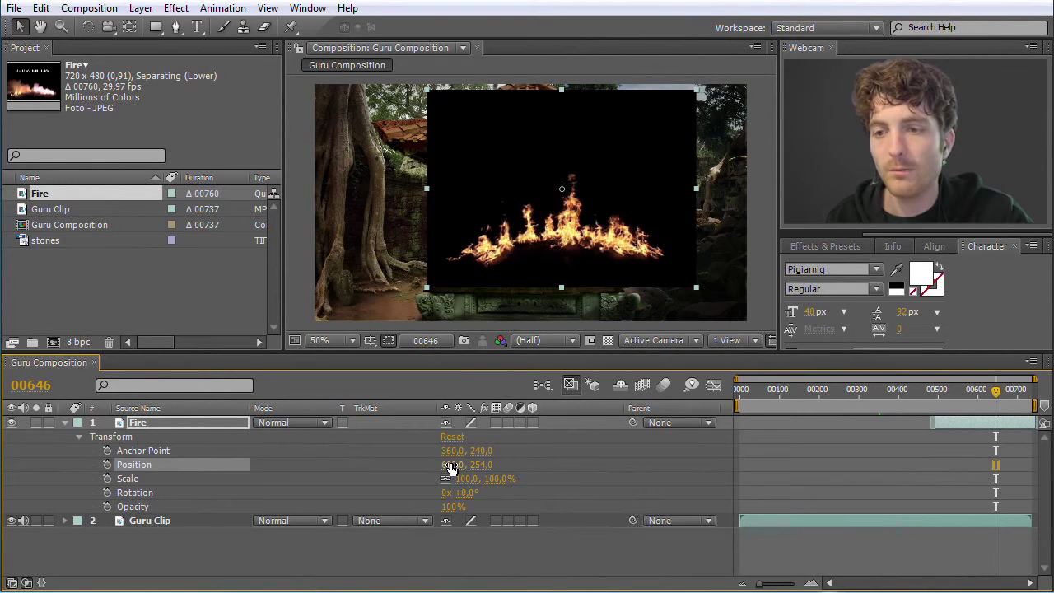
{"action": "left_click_drag", "start_coordinate": [450, 467], "coordinate": [494, 477]}
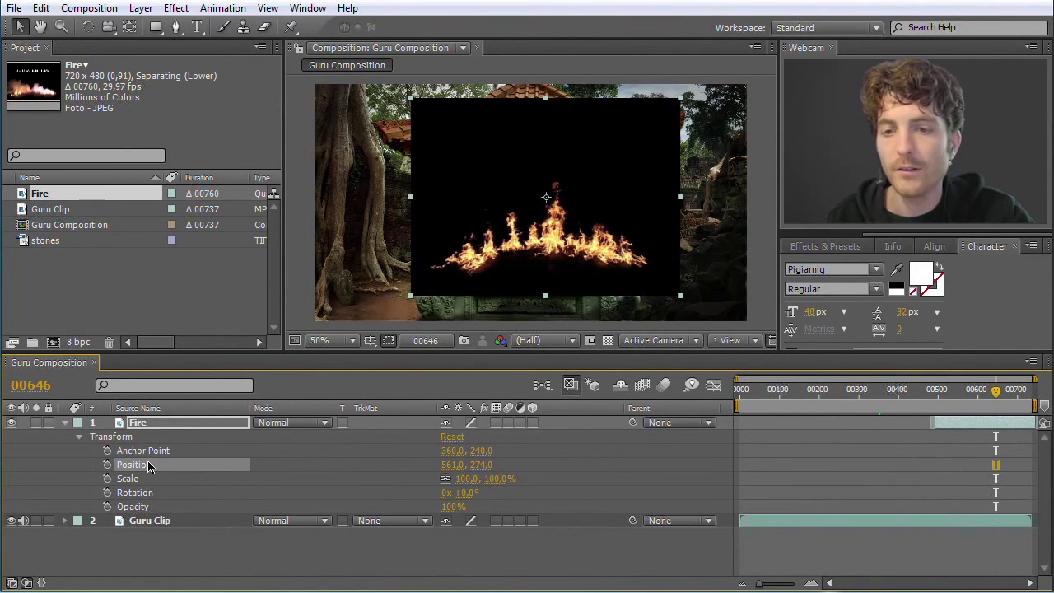
Step: Scale the Fire layer down to 81% and unlink its Scale proportions
{"action": "mouse_move", "coordinate": [473, 485]}
{"action": "left_mouse_down"}
{"action": "mouse_move", "coordinate": [506, 485]}
{"action": "mouse_move", "coordinate": [295, 486]}
{"action": "mouse_move", "coordinate": [455, 481]}
{"action": "left_mouse_up"}
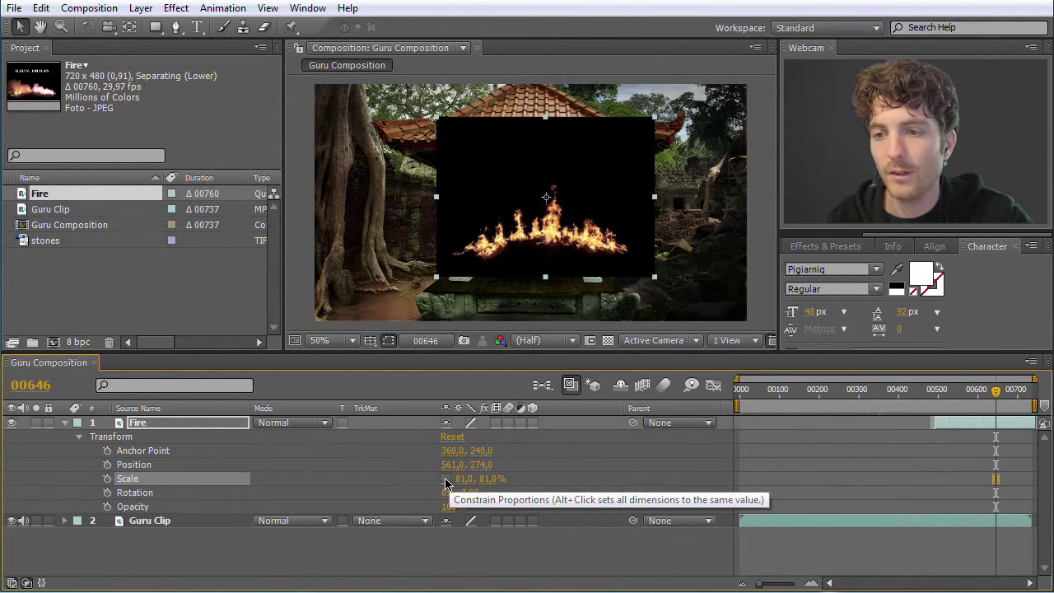
{"action": "left_click", "coordinate": [445, 479]}
{"action": "mouse_move", "coordinate": [489, 485]}
{"action": "left_mouse_down"}
{"action": "mouse_move", "coordinate": [513, 487]}
{"action": "mouse_move", "coordinate": [488, 488]}
{"action": "left_mouse_up"}
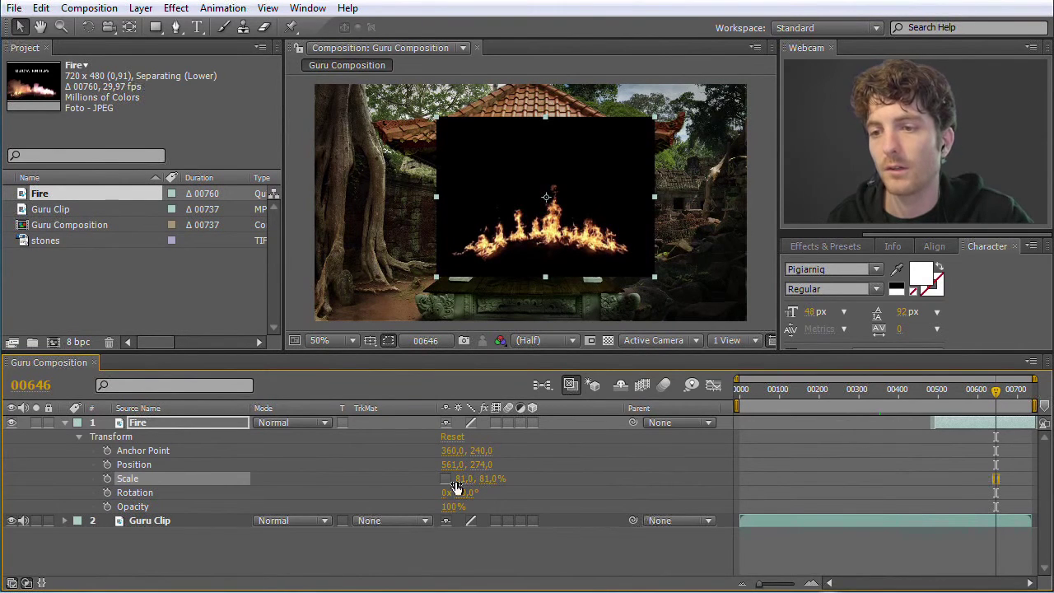
Step: Try flipping the Fire layer horizontally to -80% and back to 89%, comparing the fire around frame 523
{"action": "left_click_drag", "start_coordinate": [463, 485], "coordinate": [337, 487]}
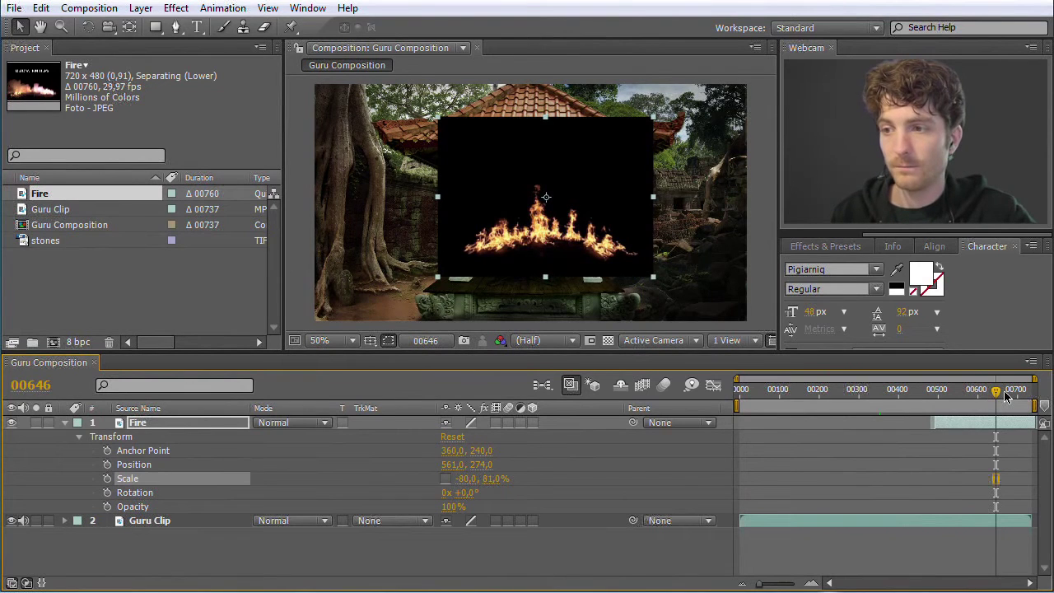
{"action": "left_click_drag", "start_coordinate": [998, 398], "coordinate": [947, 400]}
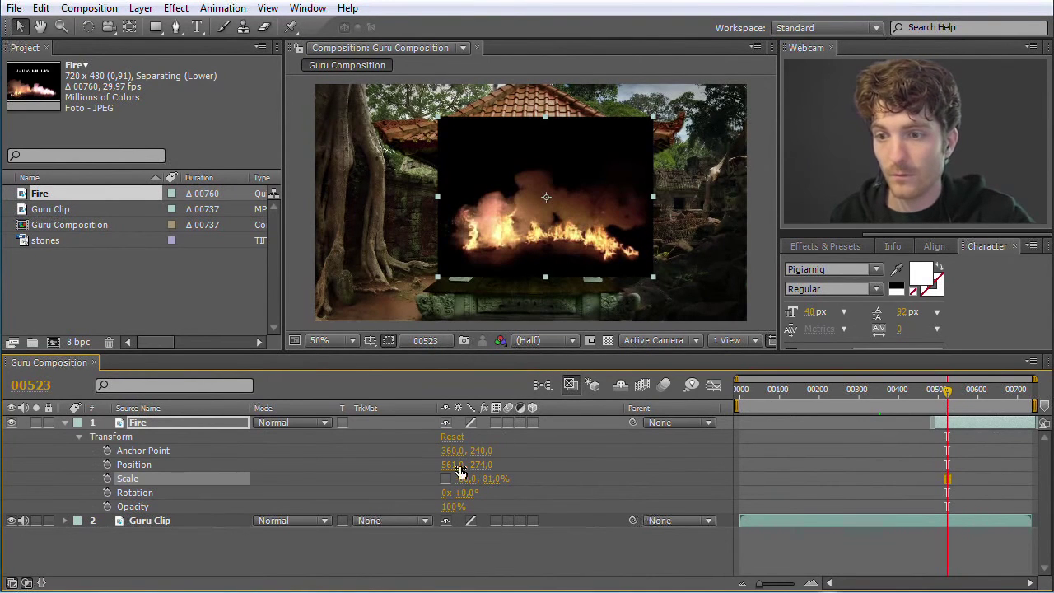
{"action": "left_click_drag", "start_coordinate": [463, 482], "coordinate": [604, 486]}
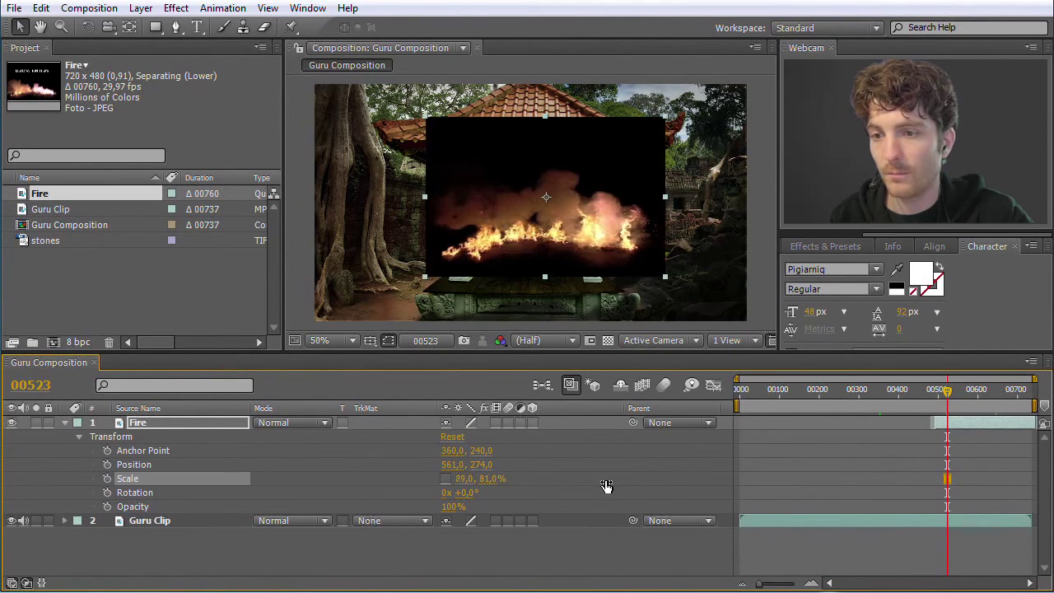
{"action": "mouse_move", "coordinate": [945, 398]}
{"action": "left_mouse_down"}
{"action": "mouse_move", "coordinate": [929, 398]}
{"action": "mouse_move", "coordinate": [947, 398]}
{"action": "left_mouse_up"}
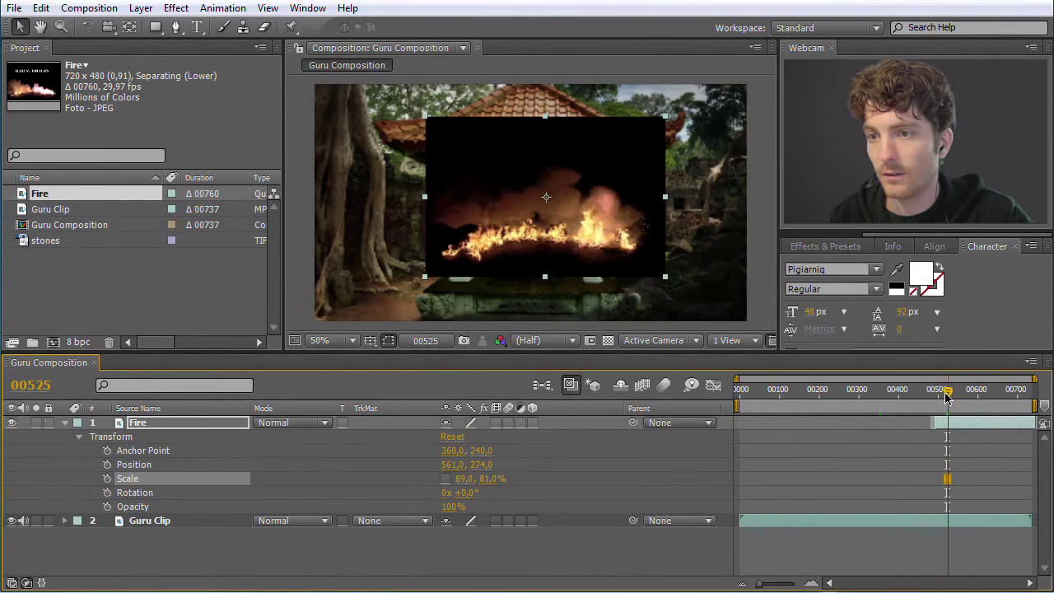
Step: Mirror the Fire layer by setting its horizontal Scale to -81%, and check it at frame 594
{"action": "left_click", "coordinate": [462, 478]}
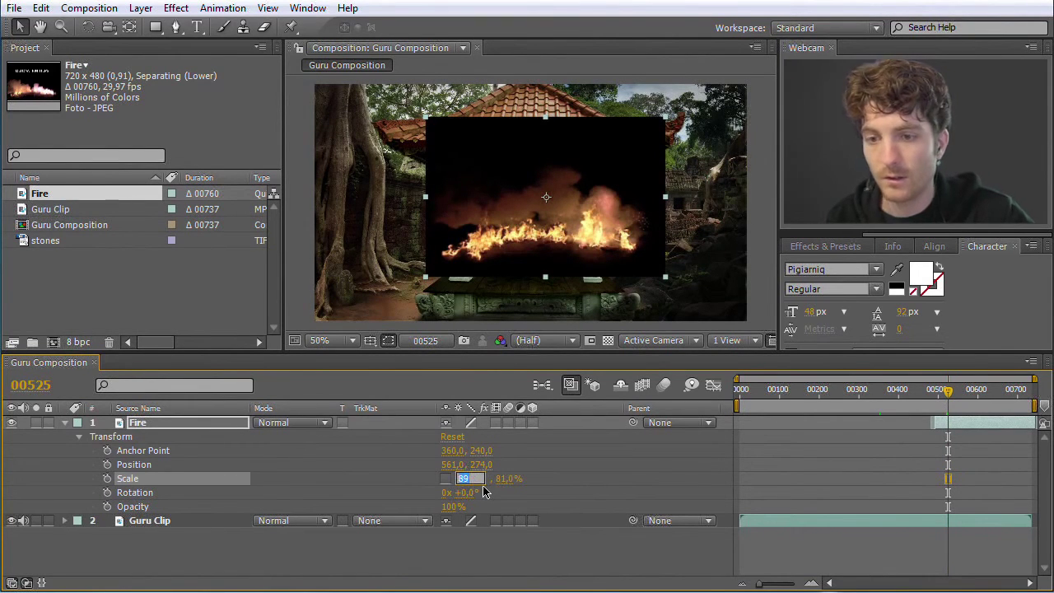
{"action": "key", "text": "BackSpace"}
{"action": "type", "text": "-81"}
{"action": "key", "text": "Return"}
{"action": "left_click_drag", "start_coordinate": [951, 394], "coordinate": [976, 394]}
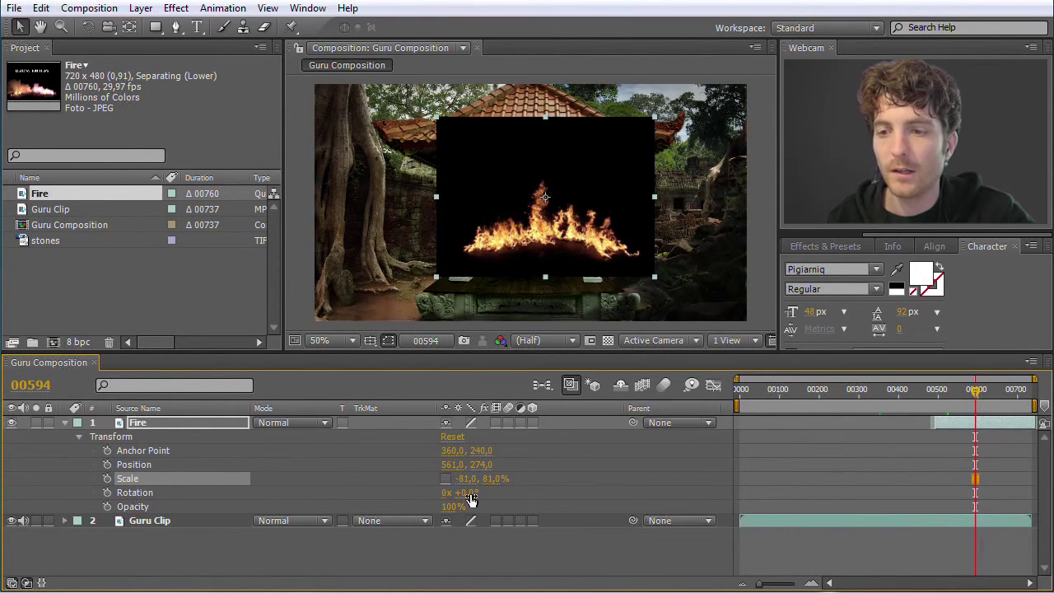
{"action": "key", "text": "F2"}
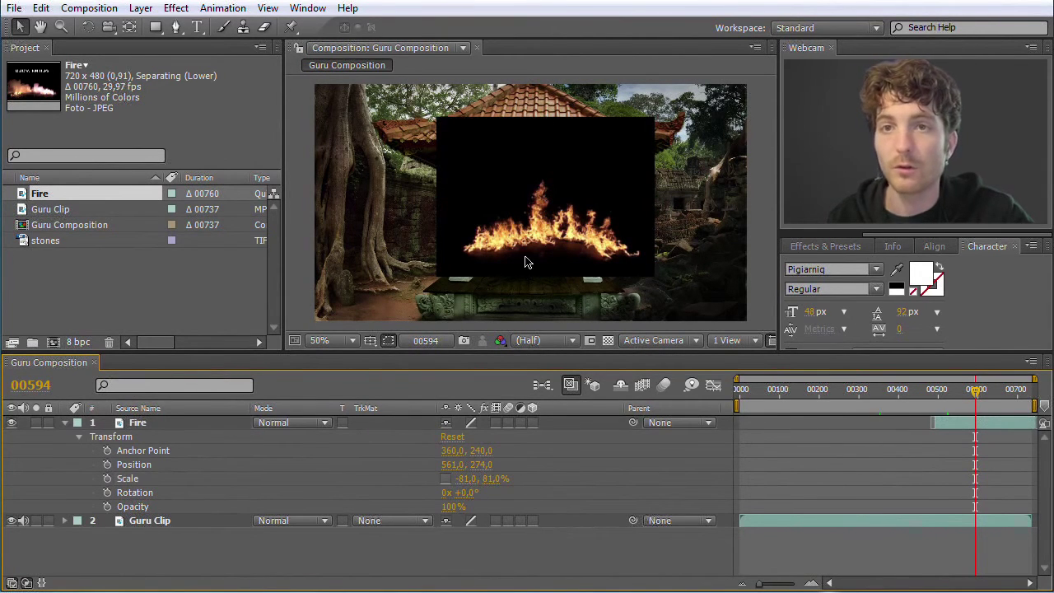
Step: Try rotating the Fire layer counterclockwise around its center, and return its Rotation to 0°
{"action": "mouse_move", "coordinate": [462, 496]}
{"action": "left_mouse_down"}
{"action": "mouse_move", "coordinate": [440, 497]}
{"action": "mouse_move", "coordinate": [653, 502]}
{"action": "mouse_move", "coordinate": [466, 505]}
{"action": "left_mouse_up"}
{"action": "left_click", "coordinate": [462, 493]}
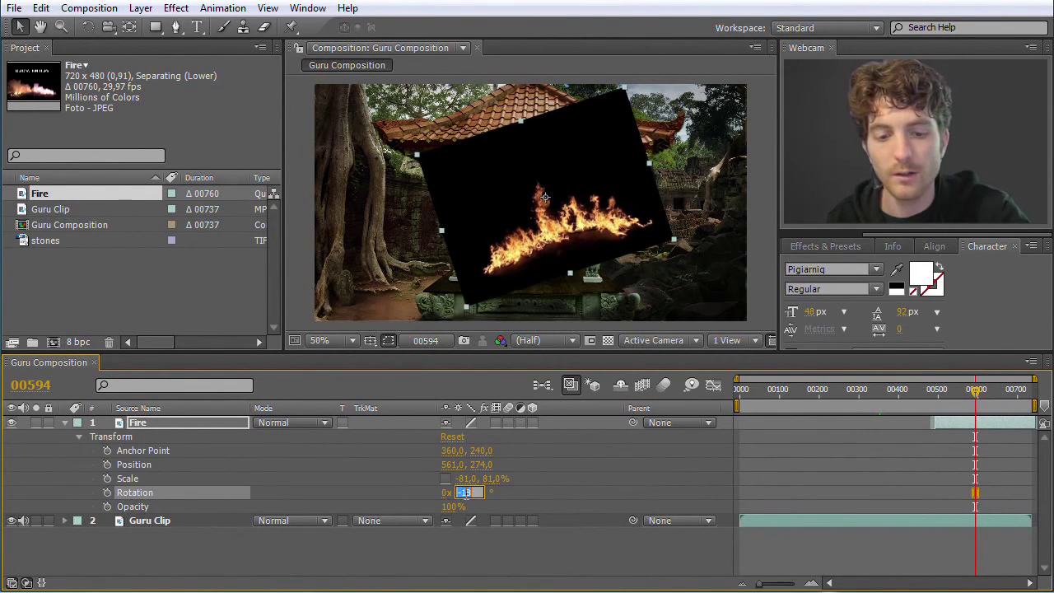
{"action": "key", "text": "Return"}
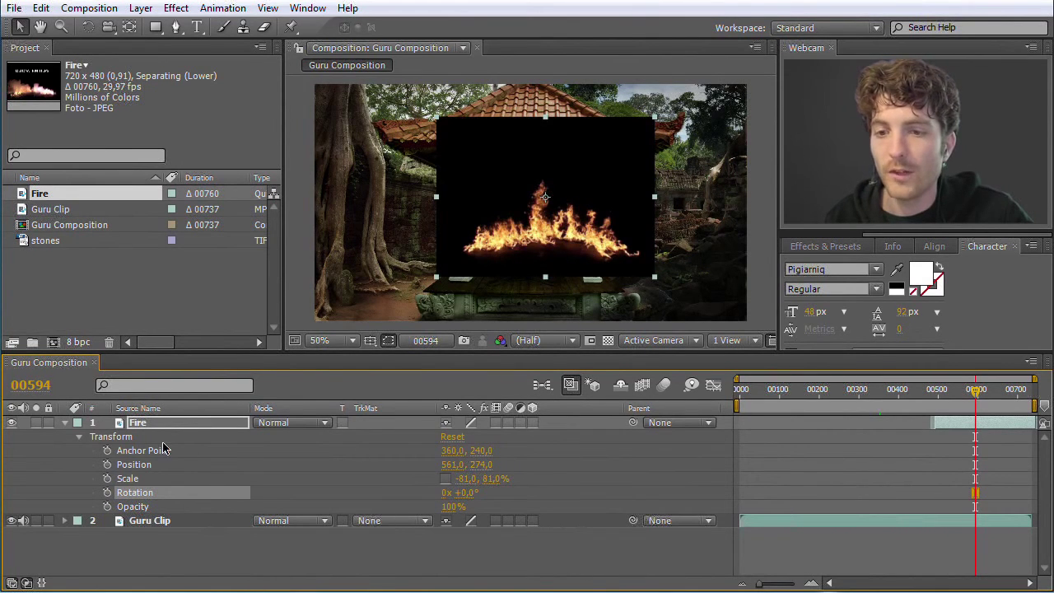
Step: Shift the Fire layer's Anchor Point to 157, 240 and its Position to 598, 274
{"action": "left_click", "coordinate": [138, 453]}
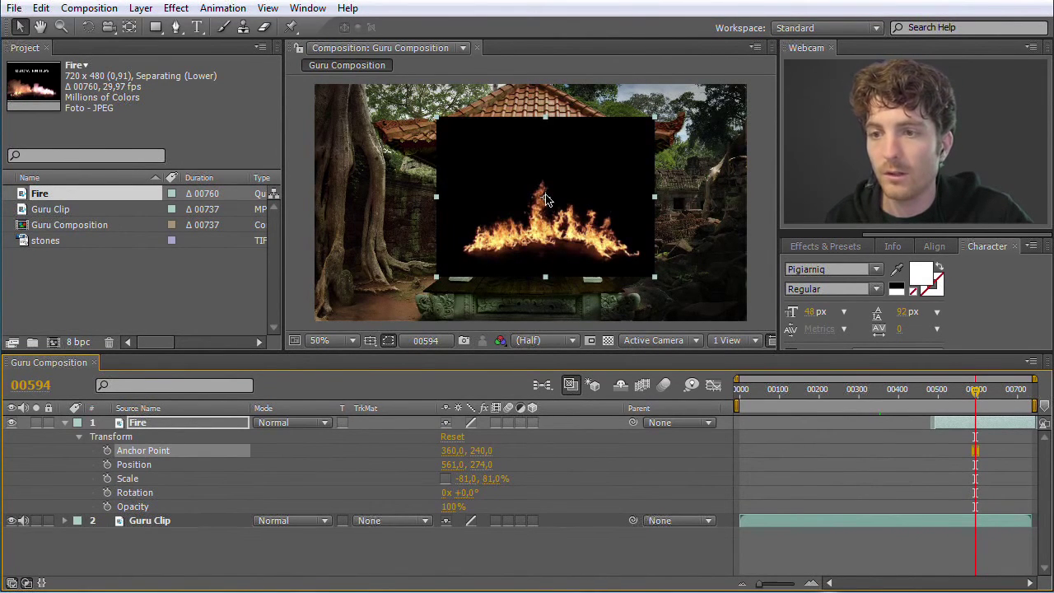
{"action": "left_click_drag", "start_coordinate": [453, 451], "coordinate": [304, 463]}
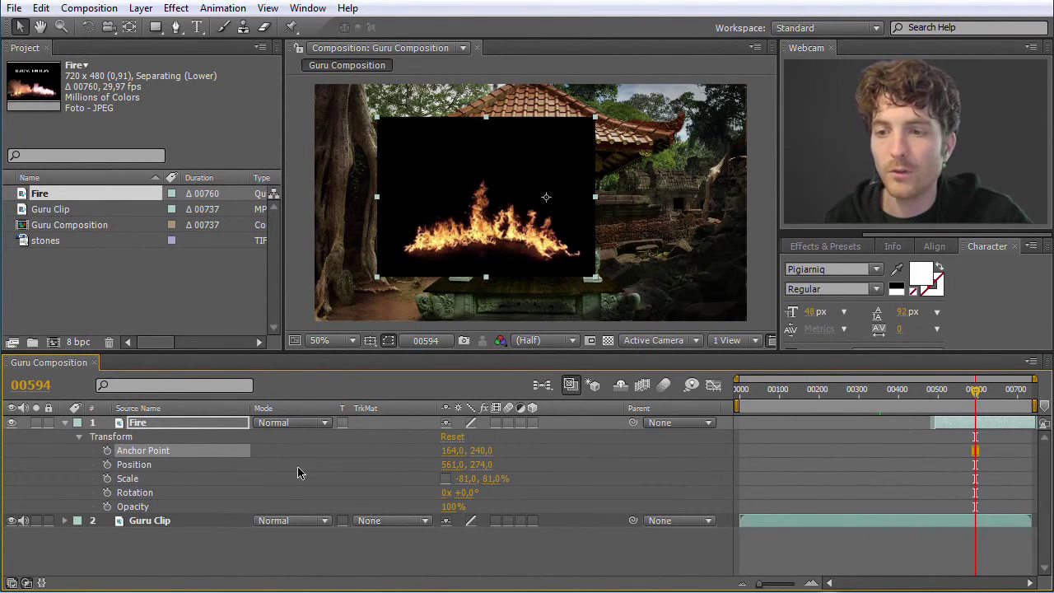
{"action": "mouse_move", "coordinate": [440, 469]}
{"action": "left_mouse_down"}
{"action": "mouse_move", "coordinate": [581, 475]}
{"action": "mouse_move", "coordinate": [473, 470]}
{"action": "mouse_move", "coordinate": [511, 471]}
{"action": "mouse_move", "coordinate": [482, 476]}
{"action": "mouse_move", "coordinate": [483, 455]}
{"action": "mouse_move", "coordinate": [436, 455]}
{"action": "mouse_move", "coordinate": [459, 460]}
{"action": "mouse_move", "coordinate": [444, 458]}
{"action": "left_mouse_up"}
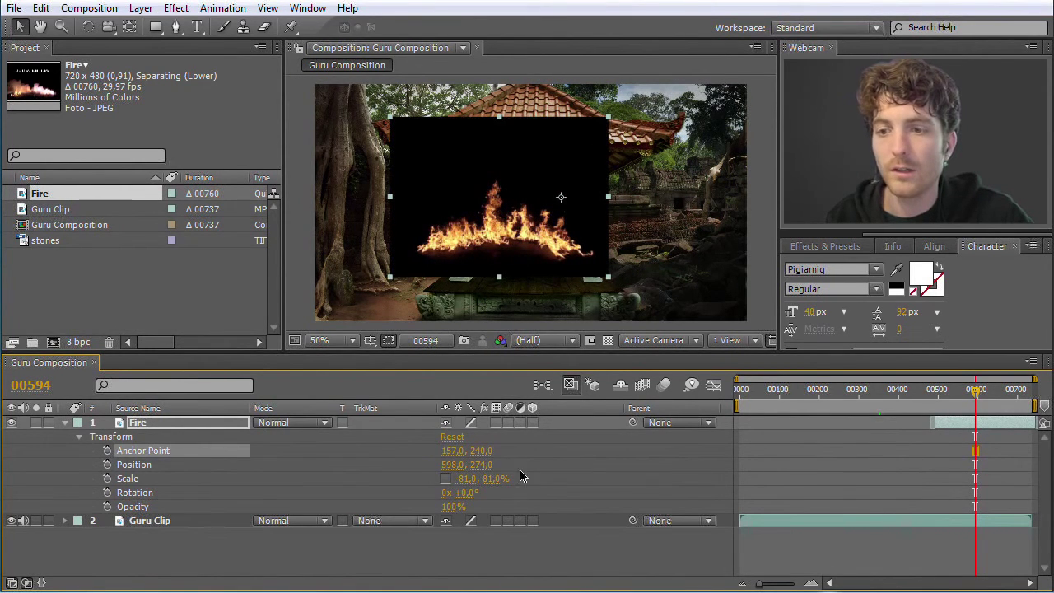
Step: Try rotating the Fire layer to 11° about its shifted anchor point, reset Rotation to 0°, and try adjusting the Opacity while keeping 100%
{"action": "mouse_move", "coordinate": [461, 494]}
{"action": "left_mouse_down"}
{"action": "mouse_move", "coordinate": [513, 498]}
{"action": "mouse_move", "coordinate": [441, 499]}
{"action": "mouse_move", "coordinate": [494, 500]}
{"action": "mouse_move", "coordinate": [470, 501]}
{"action": "left_mouse_up"}
{"action": "left_click", "coordinate": [466, 493]}
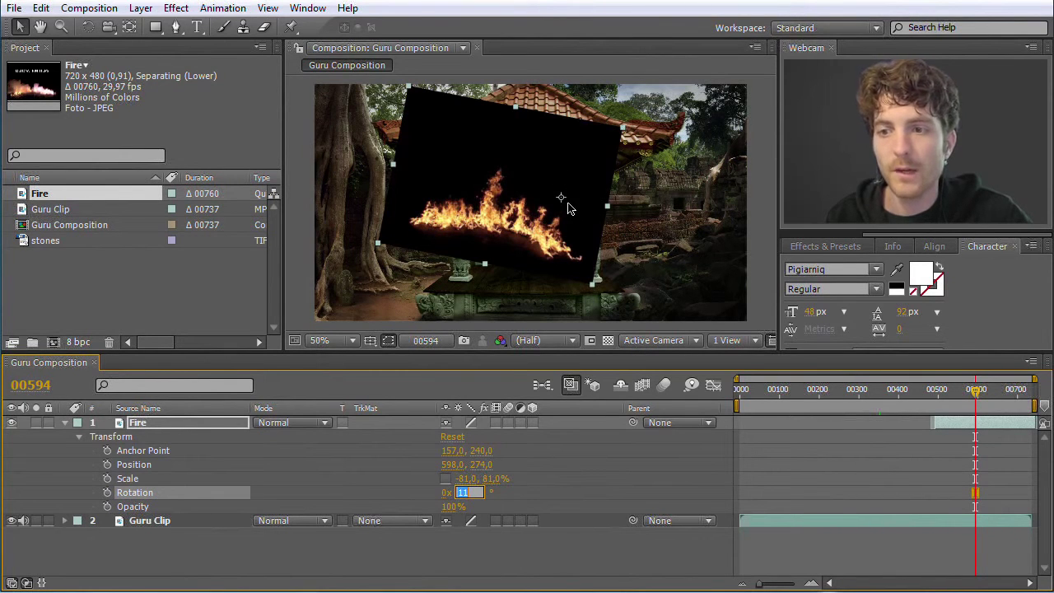
{"action": "type", "text": "0"}
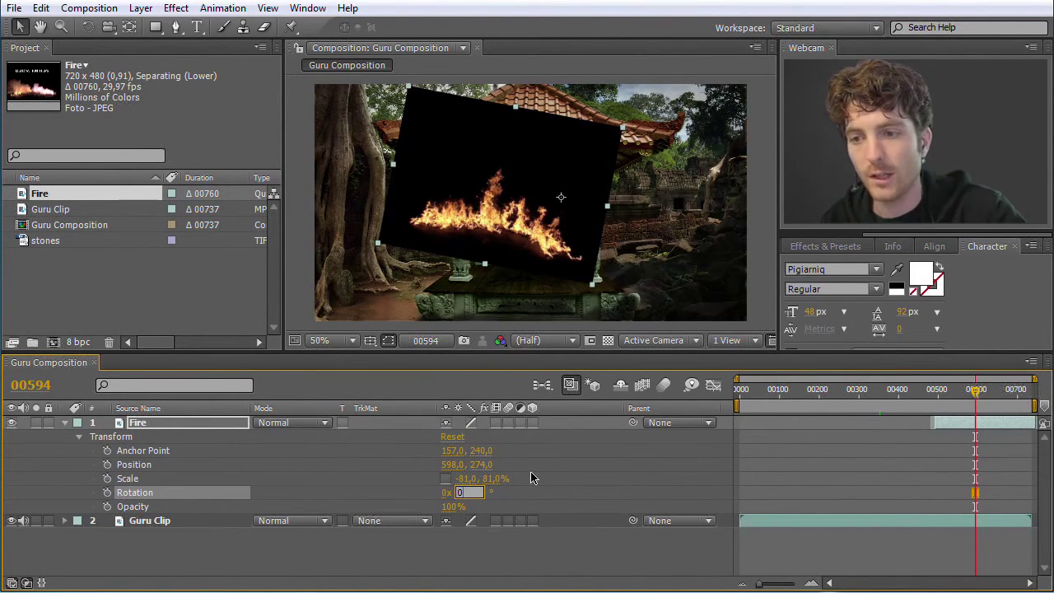
{"action": "left_click", "coordinate": [533, 479]}
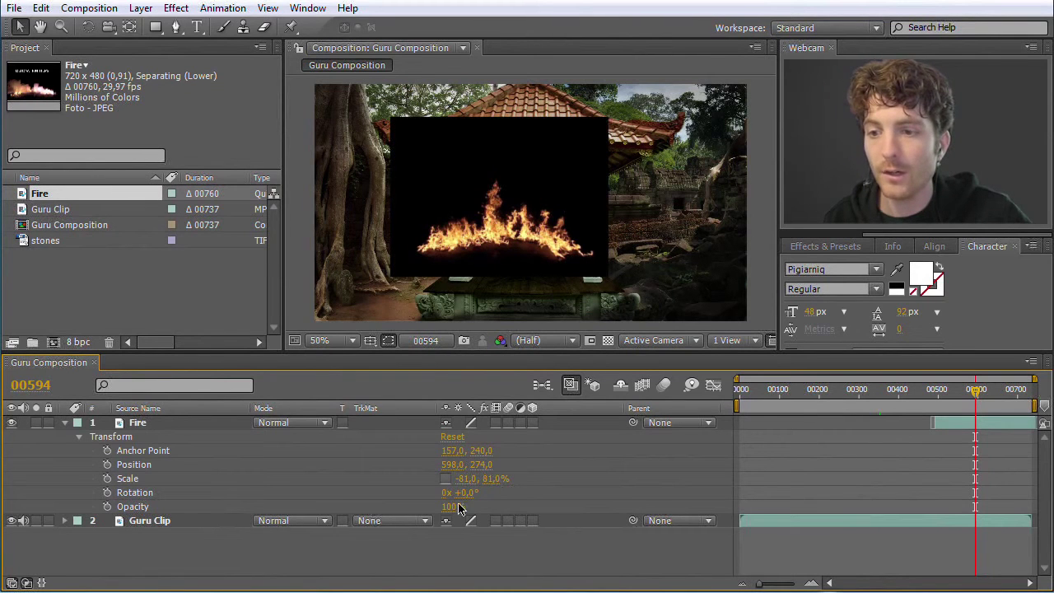
{"action": "left_click_drag", "start_coordinate": [459, 507], "coordinate": [486, 515]}
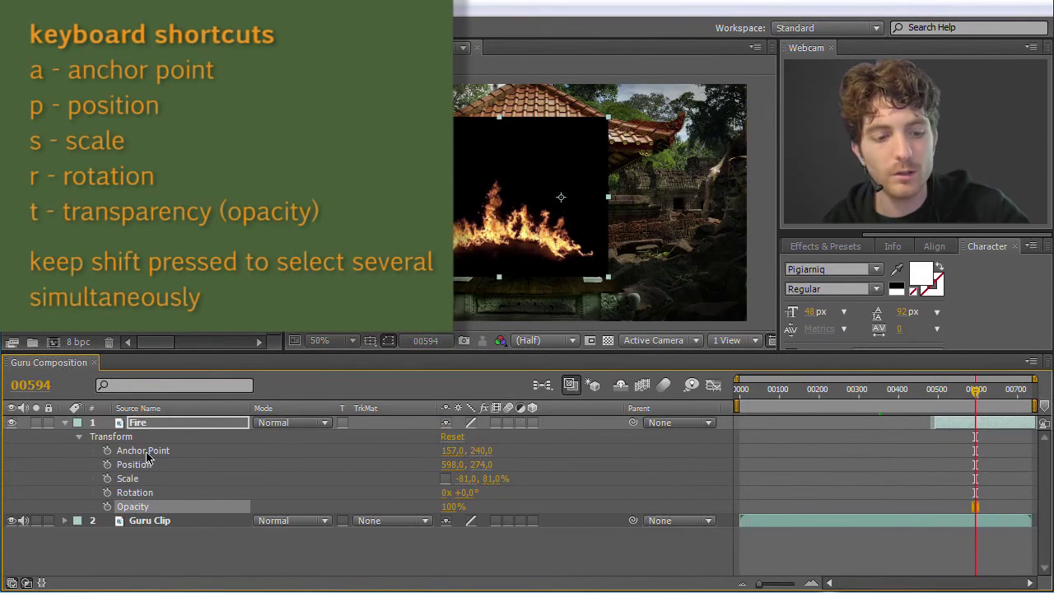
Step: Show the Fire layer's Anchor Point, Position, Scale, Rotation and Opacity one at a time, and collapse the layer
{"action": "key", "text": "a"}
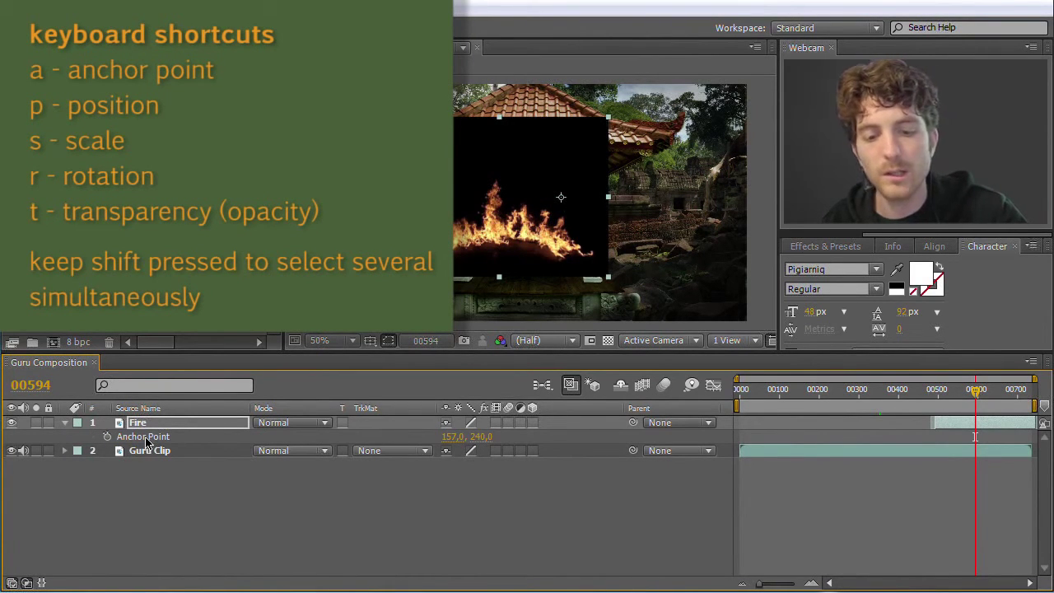
{"action": "key", "text": "p"}
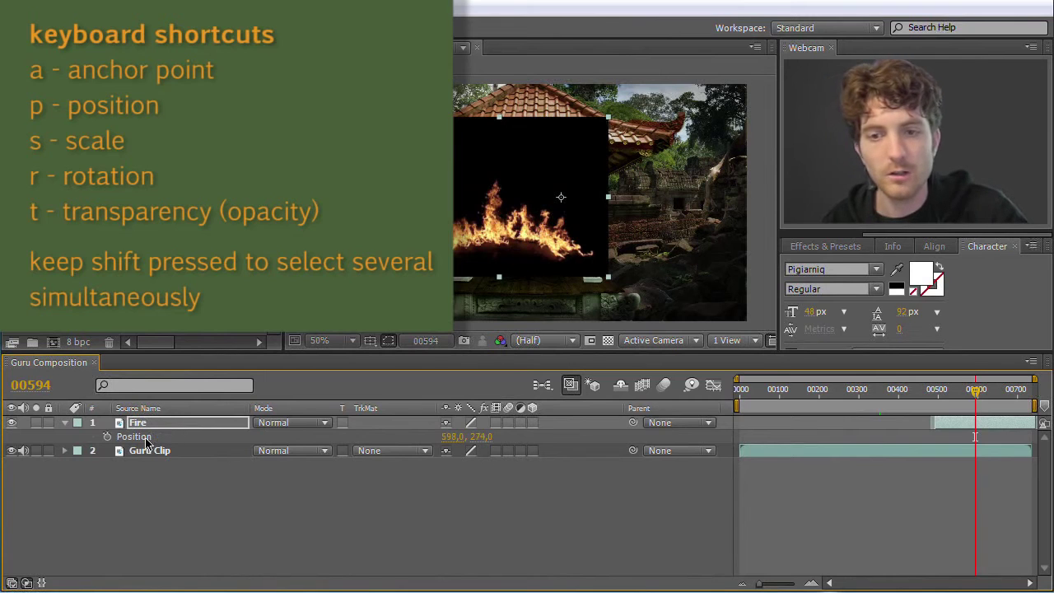
{"action": "key", "text": "s"}
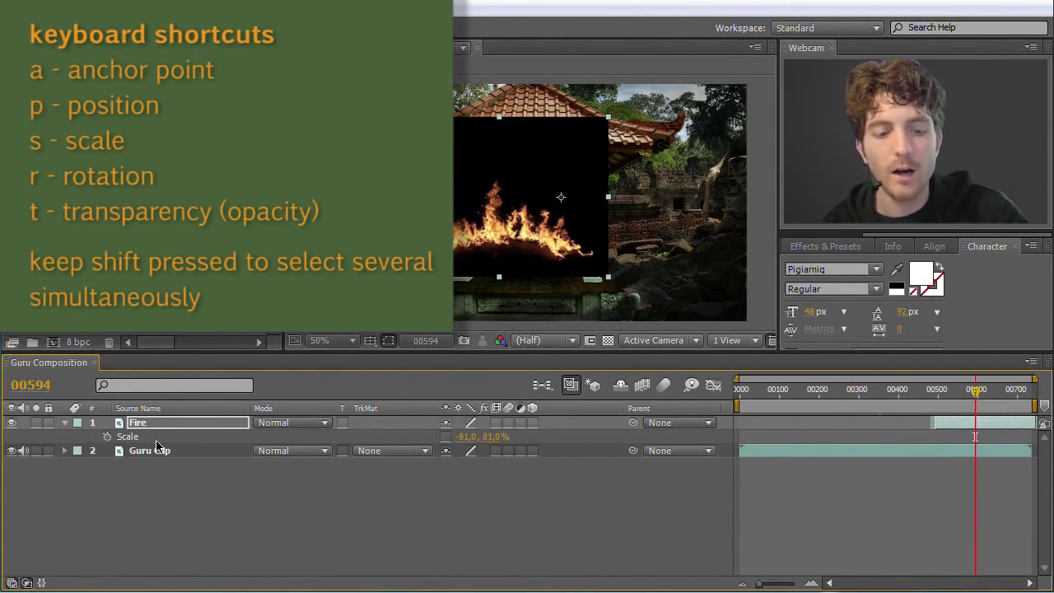
{"action": "key", "text": "r"}
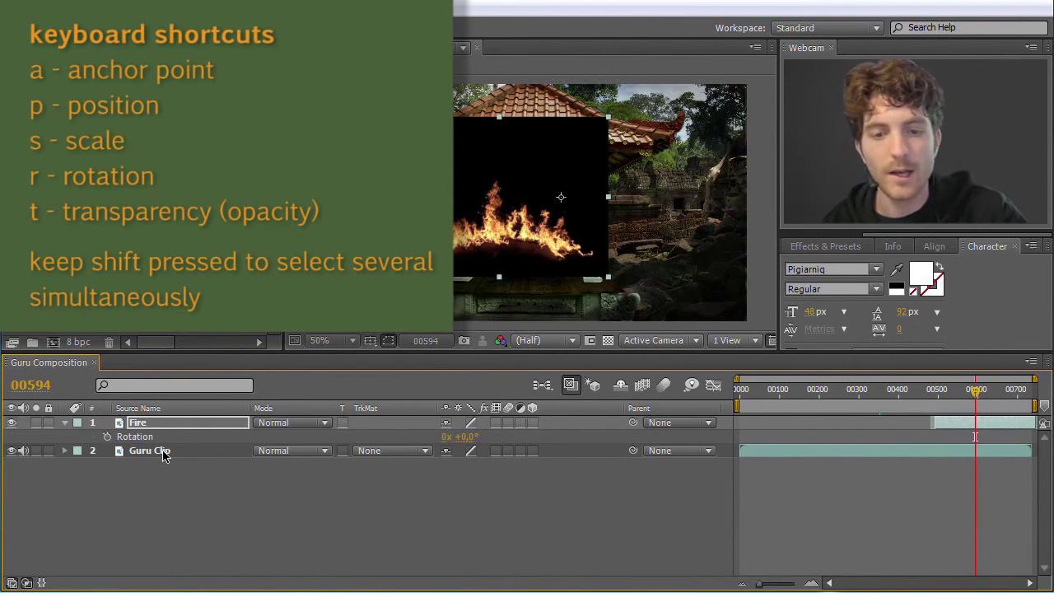
{"action": "key", "text": "t"}
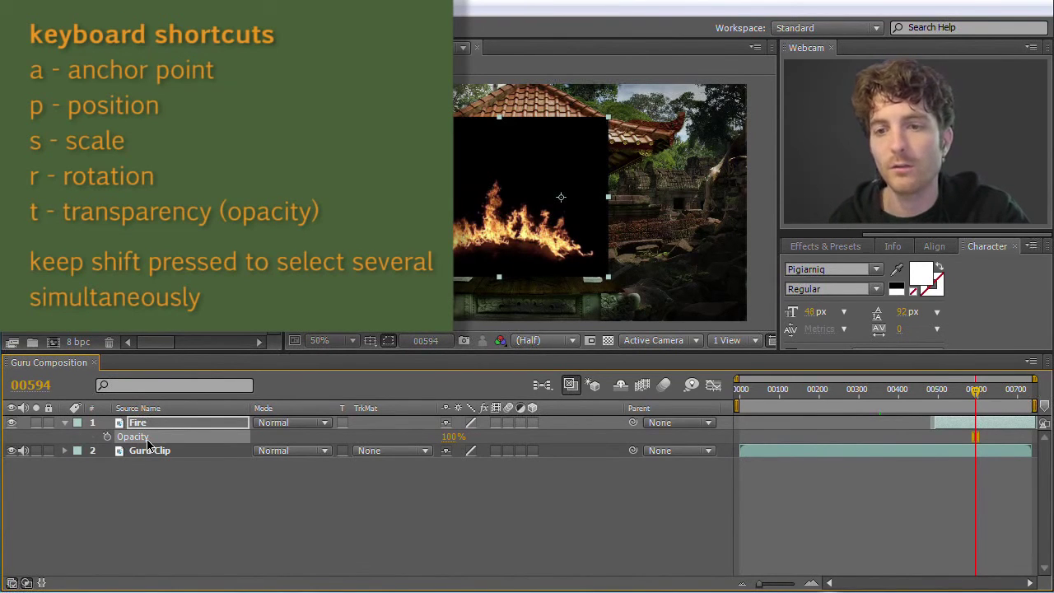
{"action": "key", "text": "t"}
{"action": "key", "text": "t"}
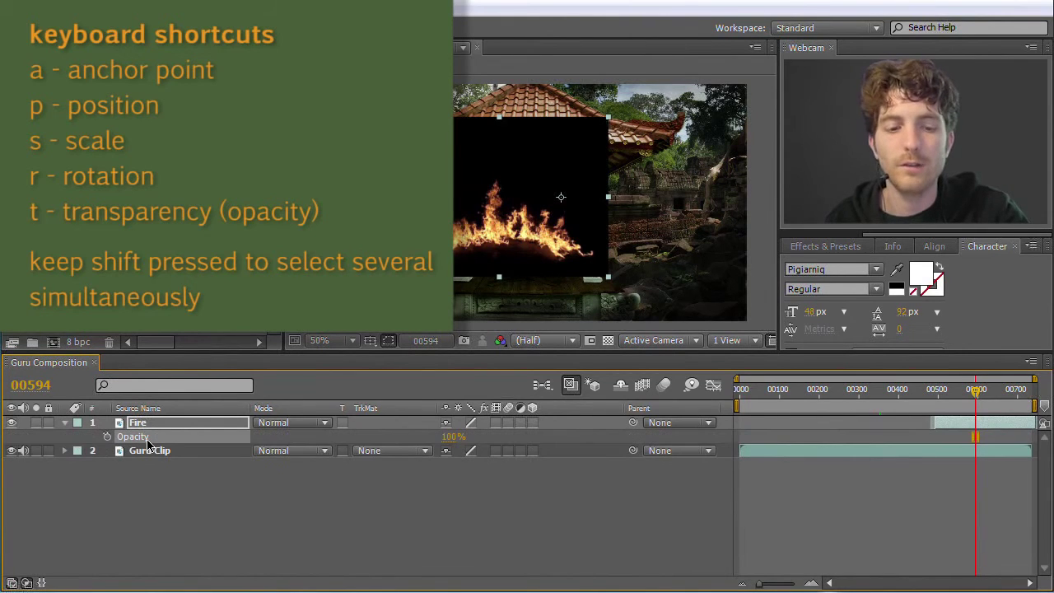
{"action": "key", "text": "t"}
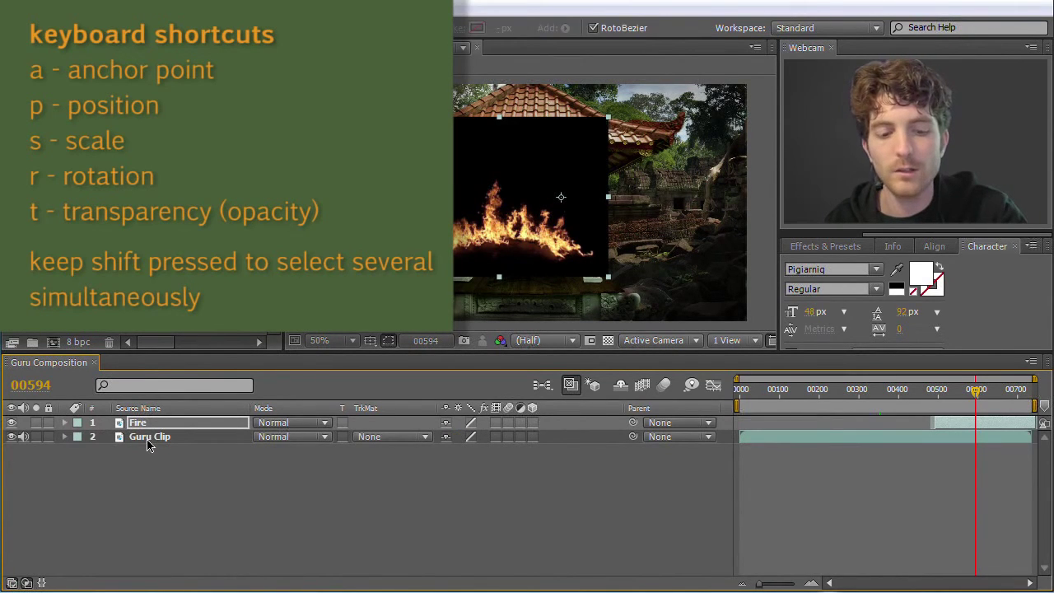
Step: Reveal the Fire layer's Opacity, Position and Anchor Point together in the timeline
{"action": "key", "text": "t"}
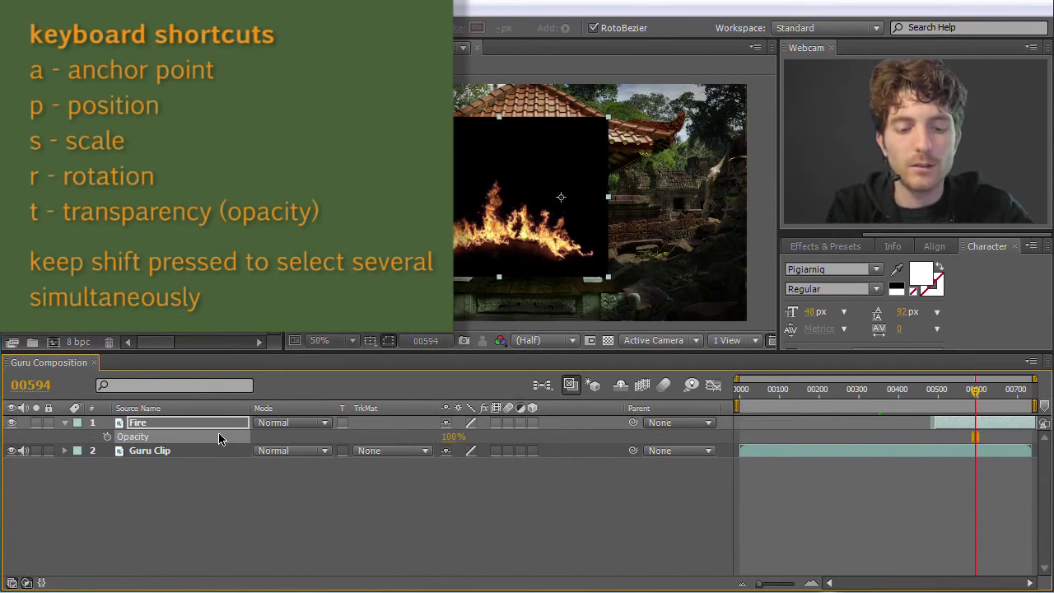
{"action": "key", "text": "shift+p"}
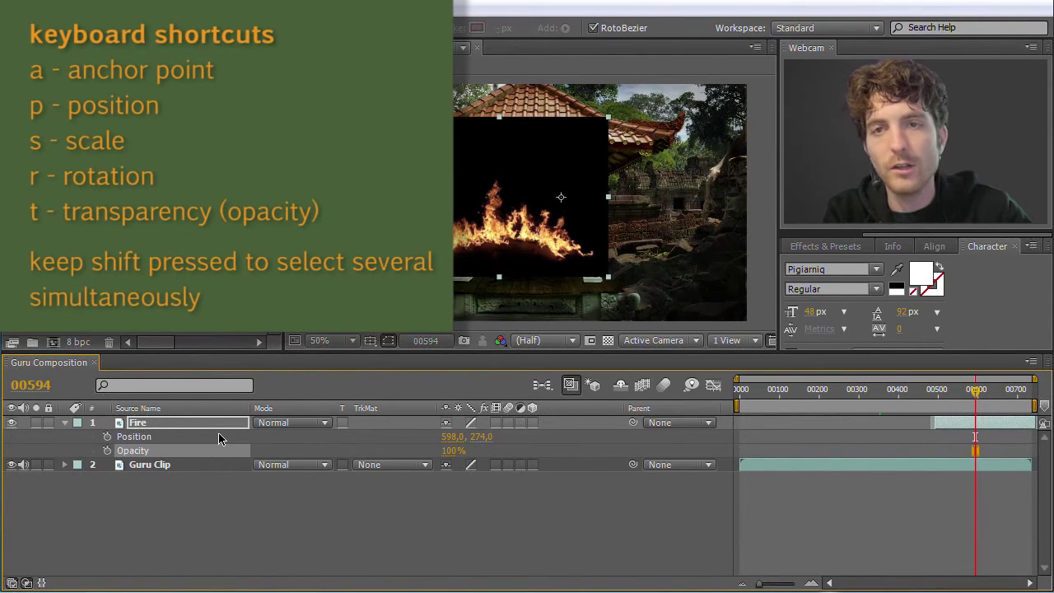
{"action": "key", "text": "shift+a"}
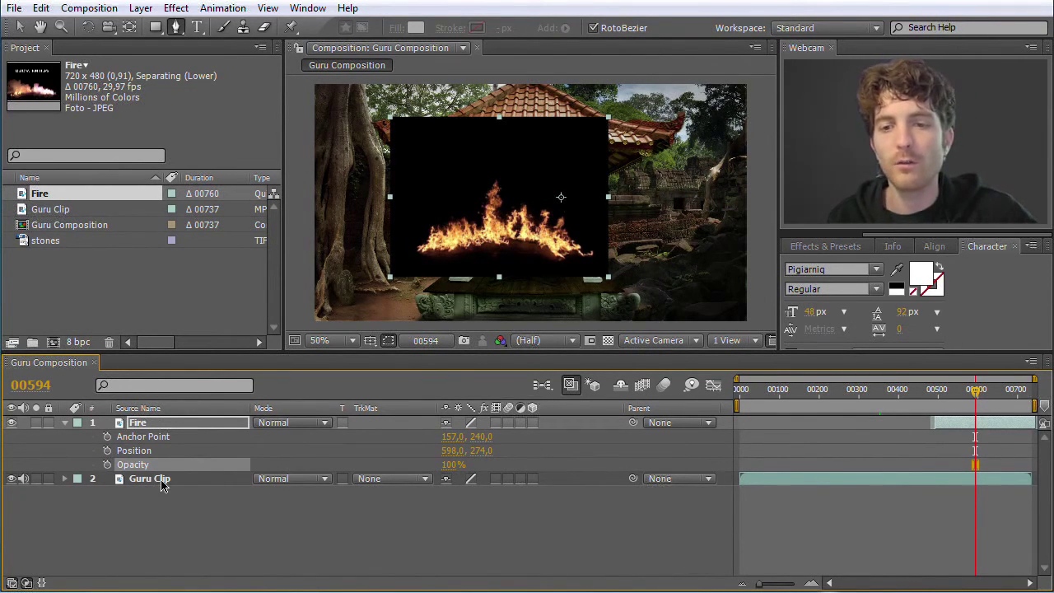
Step: Expand the Guru Clip layer to view its property groups, and collapse it again
{"action": "left_click", "coordinate": [65, 479]}
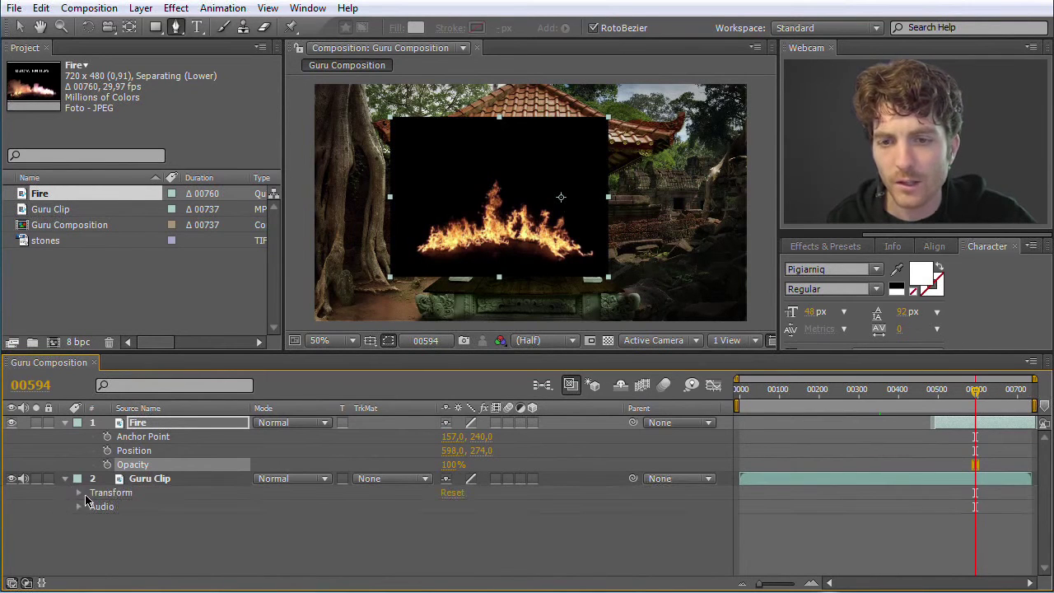
{"action": "left_click", "coordinate": [79, 493]}
{"action": "left_click", "coordinate": [78, 493]}
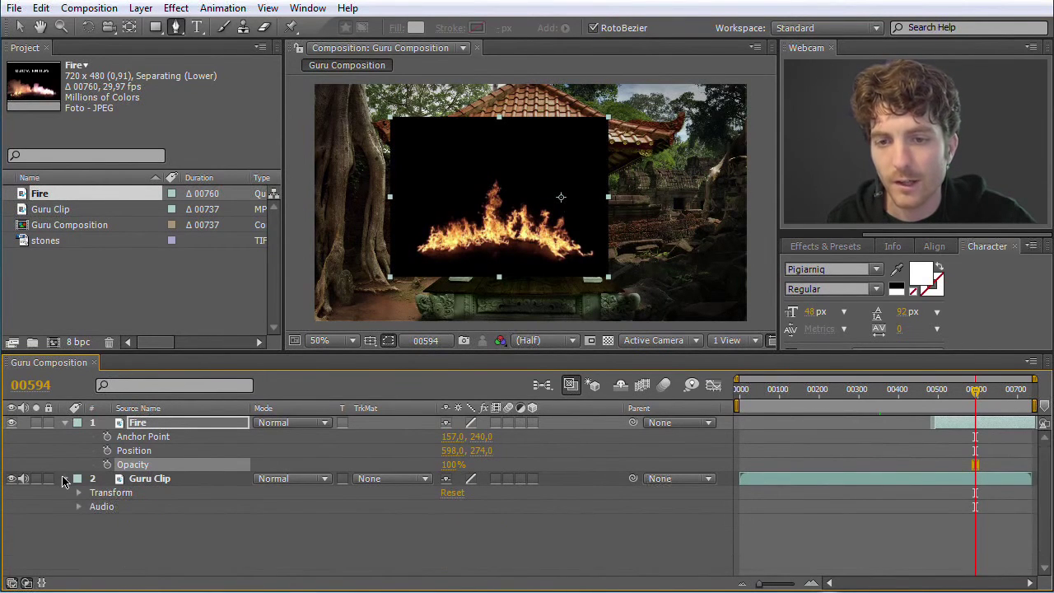
{"action": "left_click", "coordinate": [66, 479]}
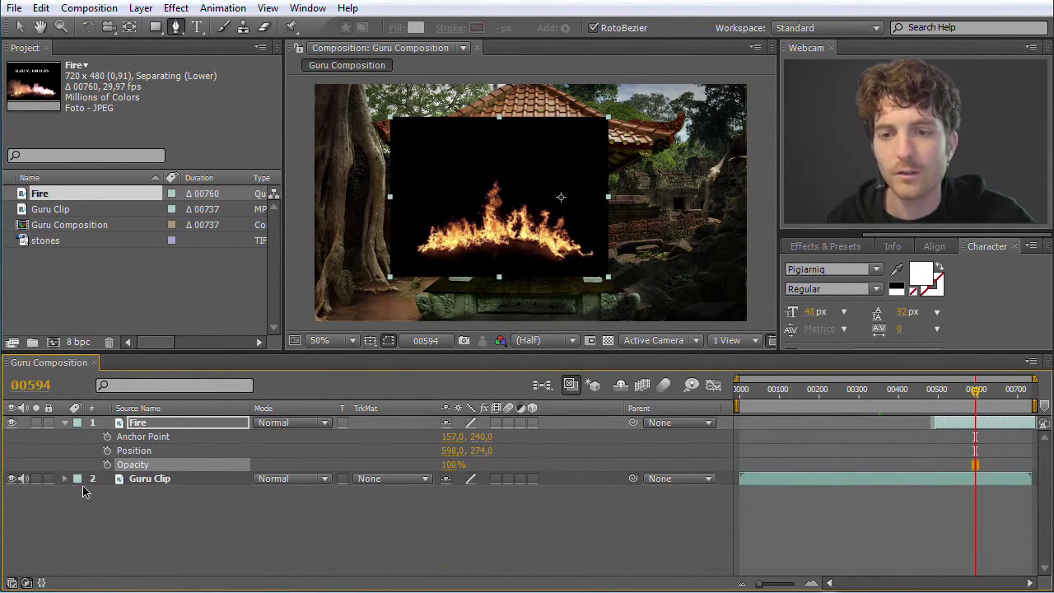
Step: Select both the Fire and Guru Clip layers, show only their Position properties, and deselect the layers
{"action": "left_click", "coordinate": [158, 422]}
{"action": "left_click", "coordinate": [157, 480], "text": "shift"}
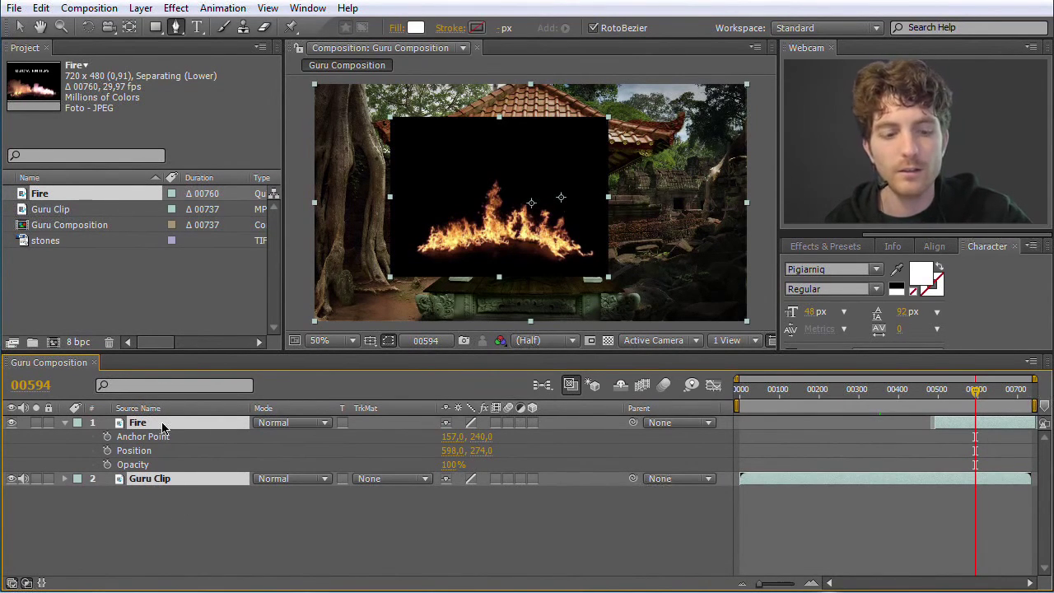
{"action": "key", "text": "u"}
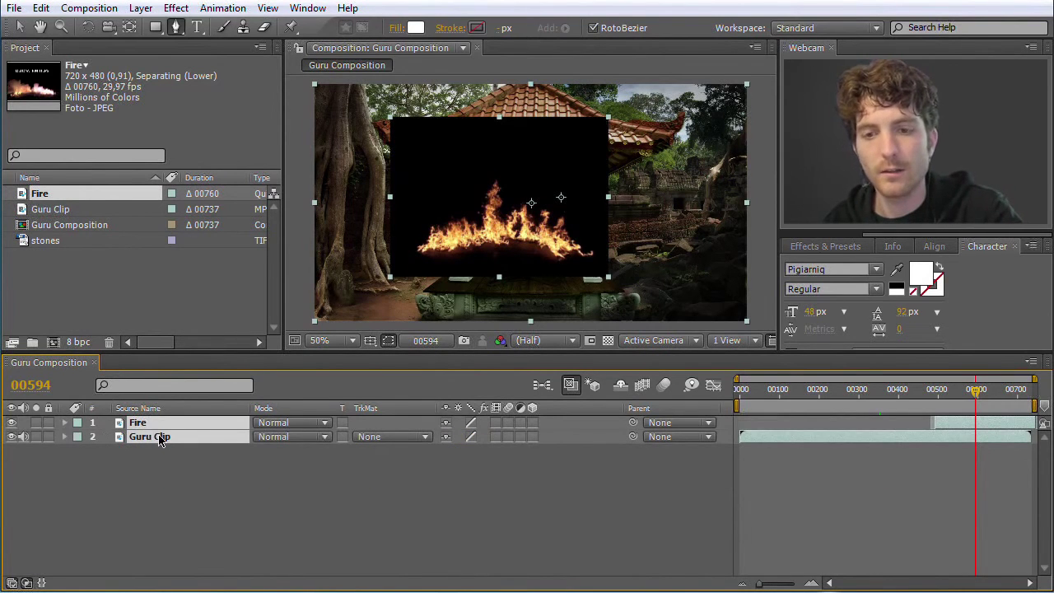
{"action": "key", "text": "p"}
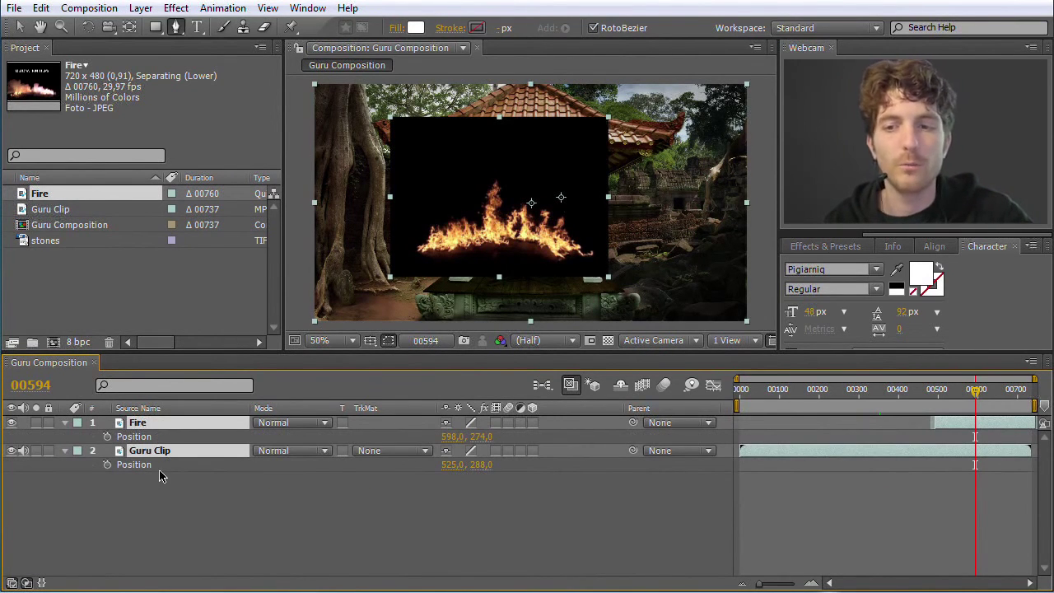
{"action": "left_click", "coordinate": [178, 496]}
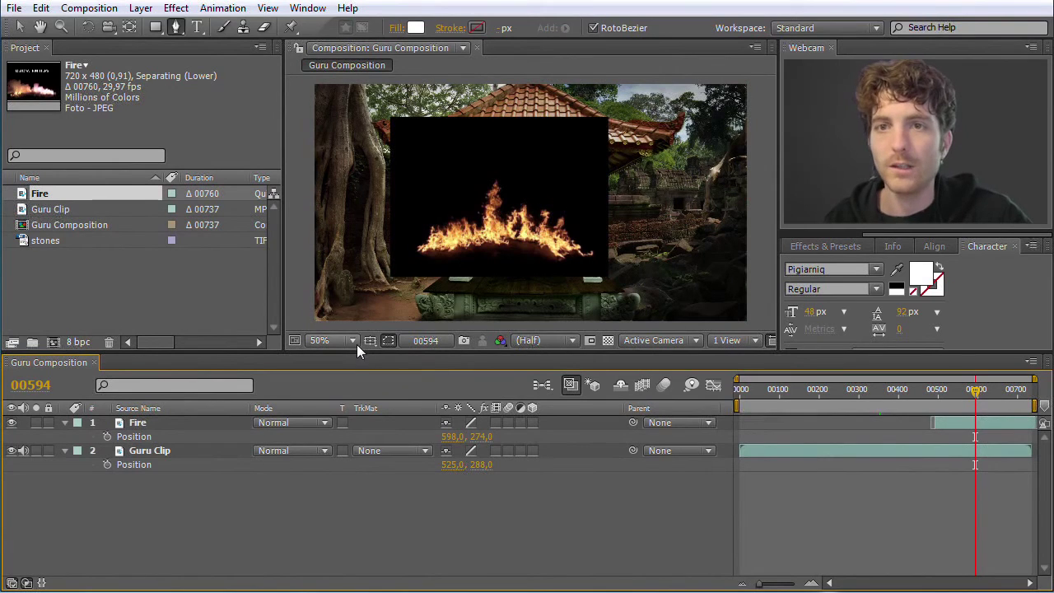
Step: Add the stones footage to the Guru Composition as the bottom layer beneath Guru Clip, activate the Selection tool, and deselect the layer
{"action": "left_click", "coordinate": [138, 424]}
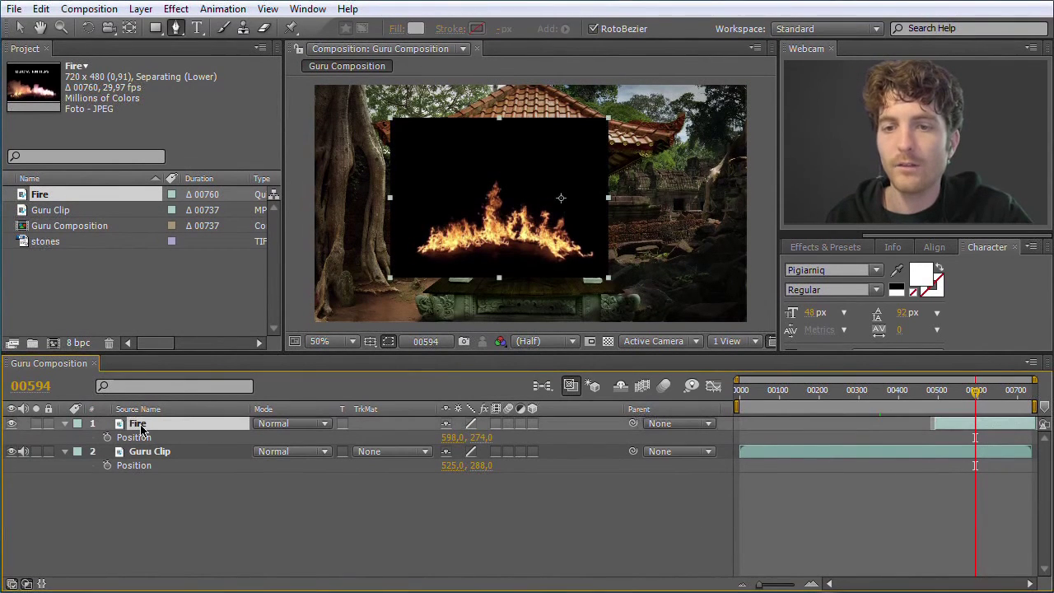
{"action": "left_click", "coordinate": [110, 310]}
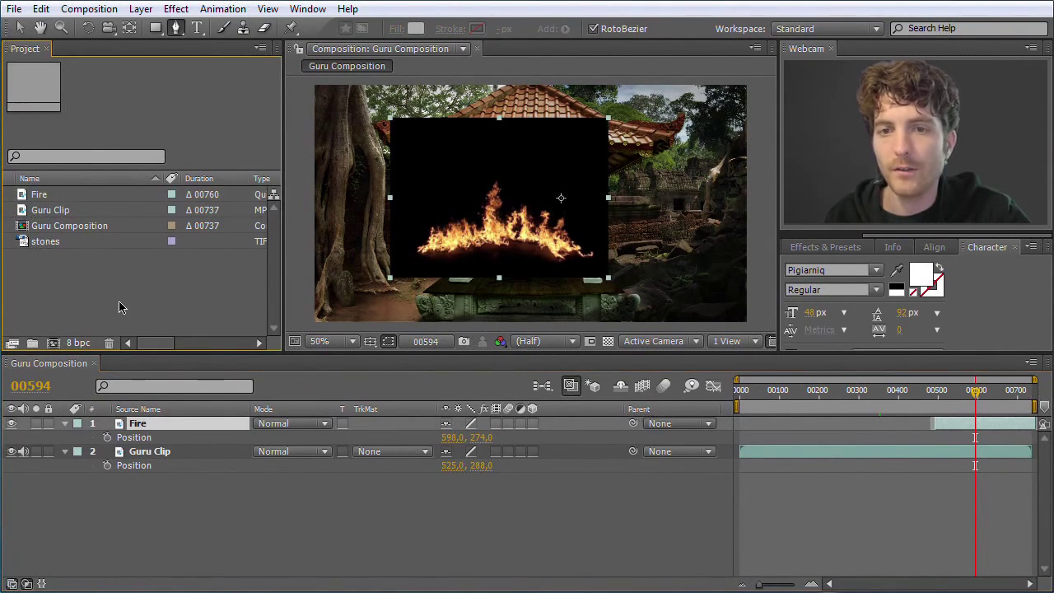
{"action": "left_click", "coordinate": [29, 246]}
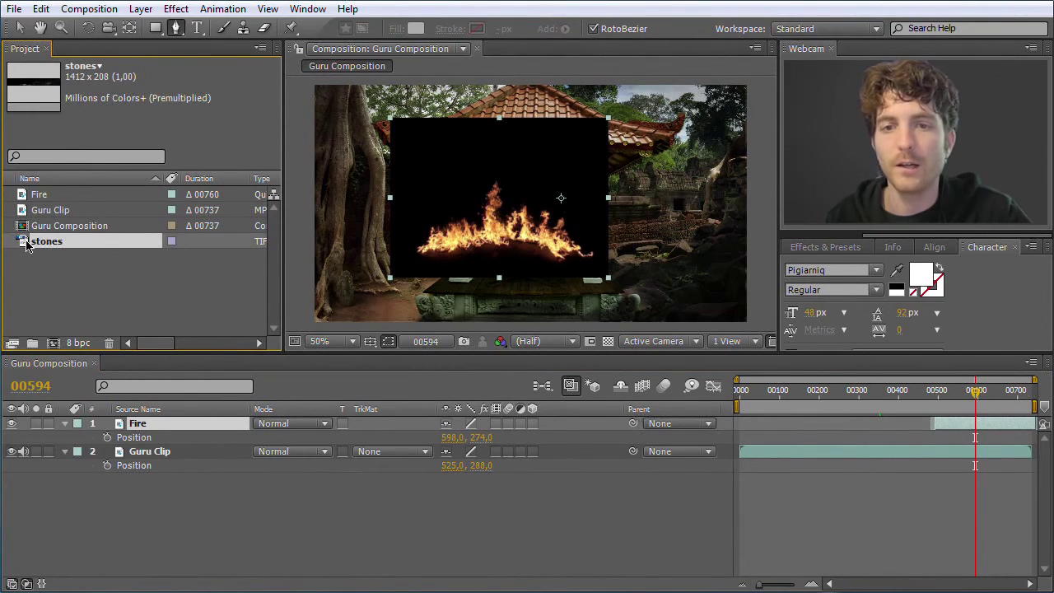
{"action": "left_click_drag", "start_coordinate": [64, 336], "coordinate": [135, 474]}
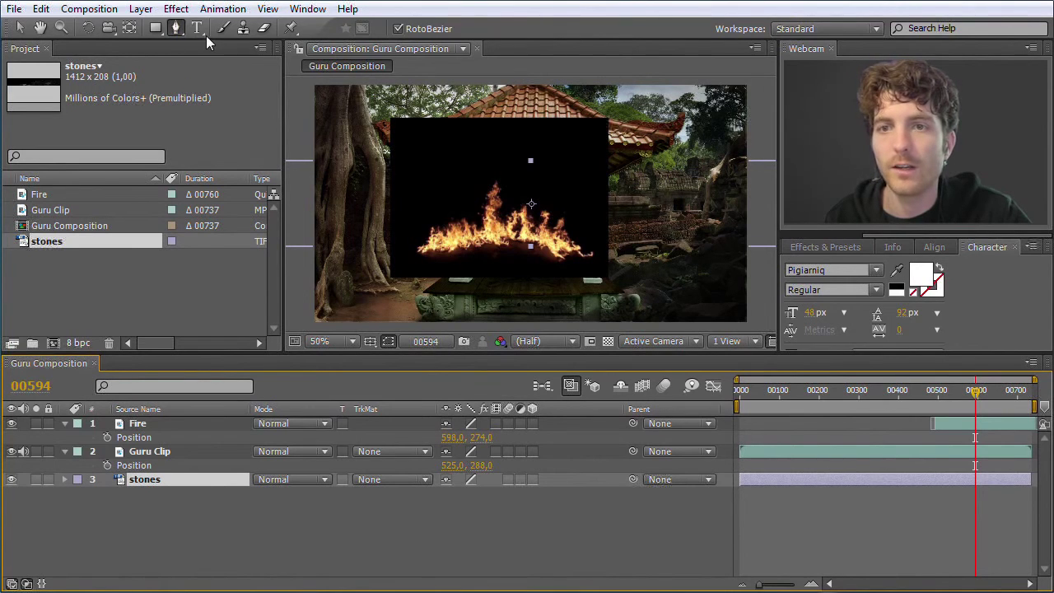
{"action": "left_click", "coordinate": [24, 28]}
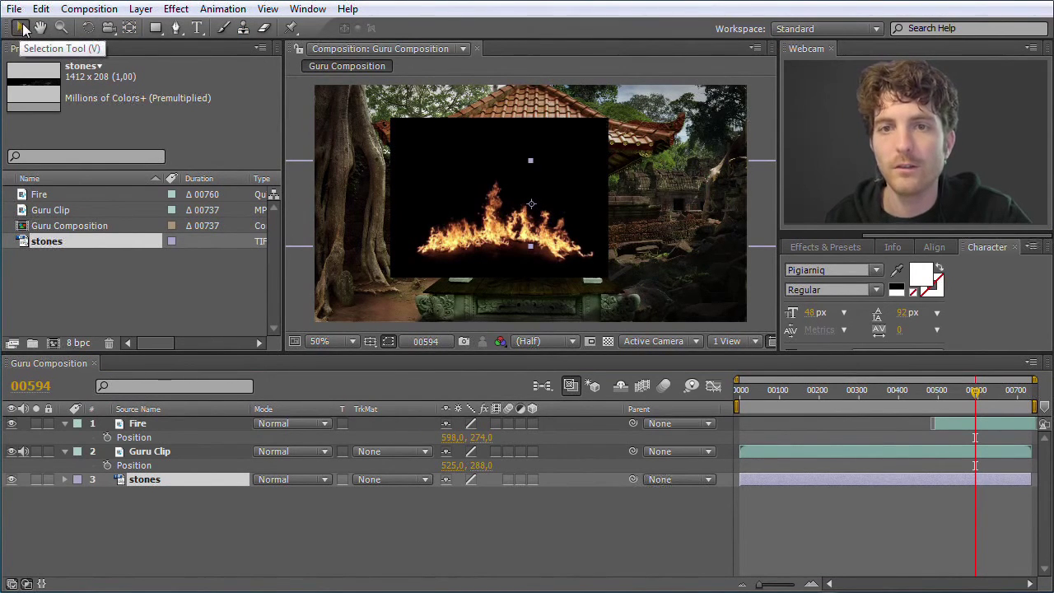
{"action": "left_click", "coordinate": [205, 529]}
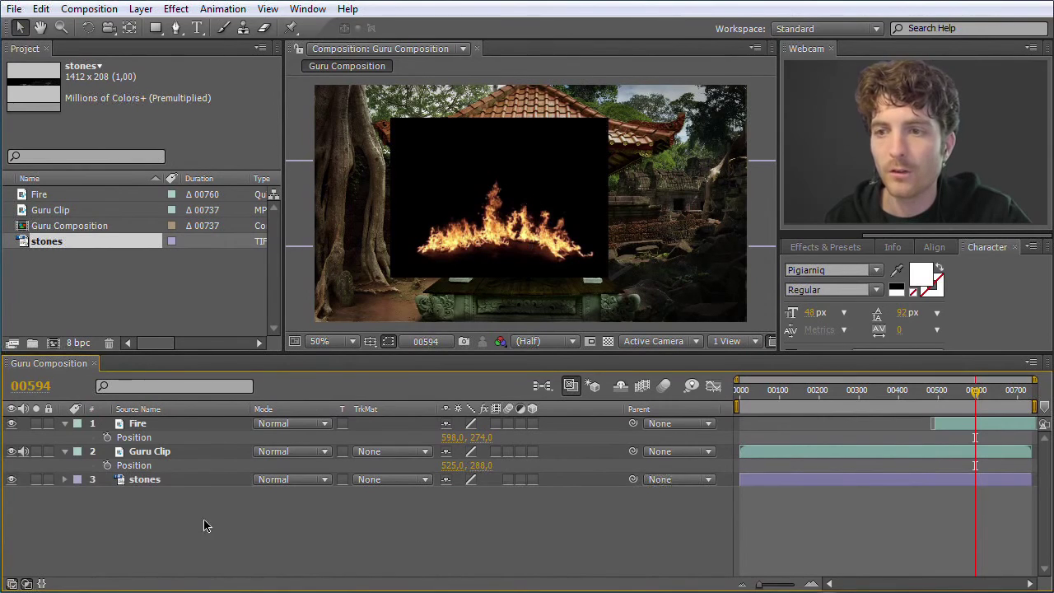
Step: Move the stones layer between Fire and Guru Clip in the layer order, and shift the stones slightly left within the frame
{"action": "left_click", "coordinate": [155, 481]}
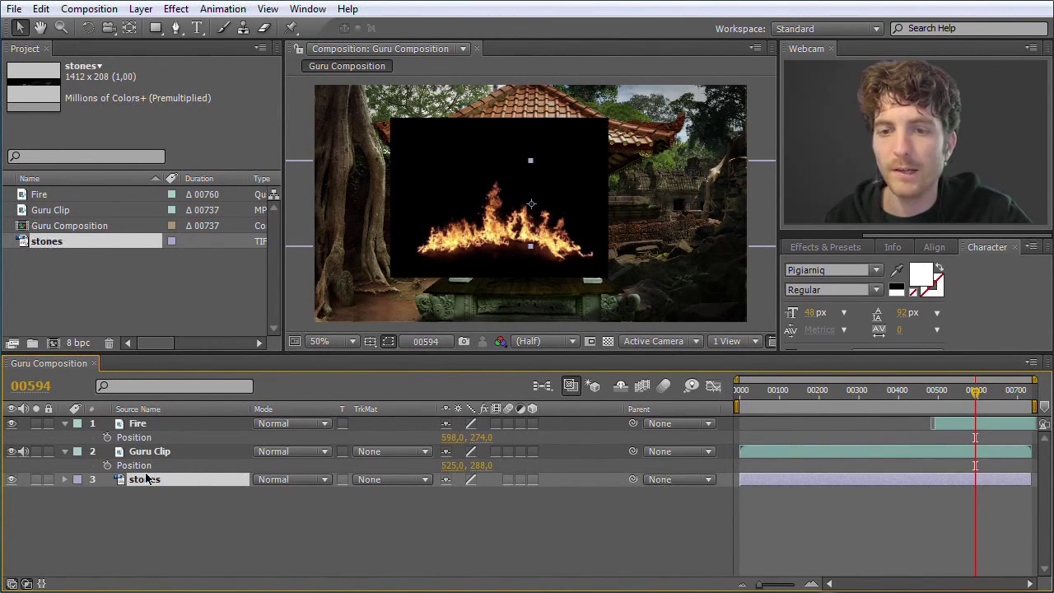
{"action": "left_click_drag", "start_coordinate": [147, 485], "coordinate": [146, 444]}
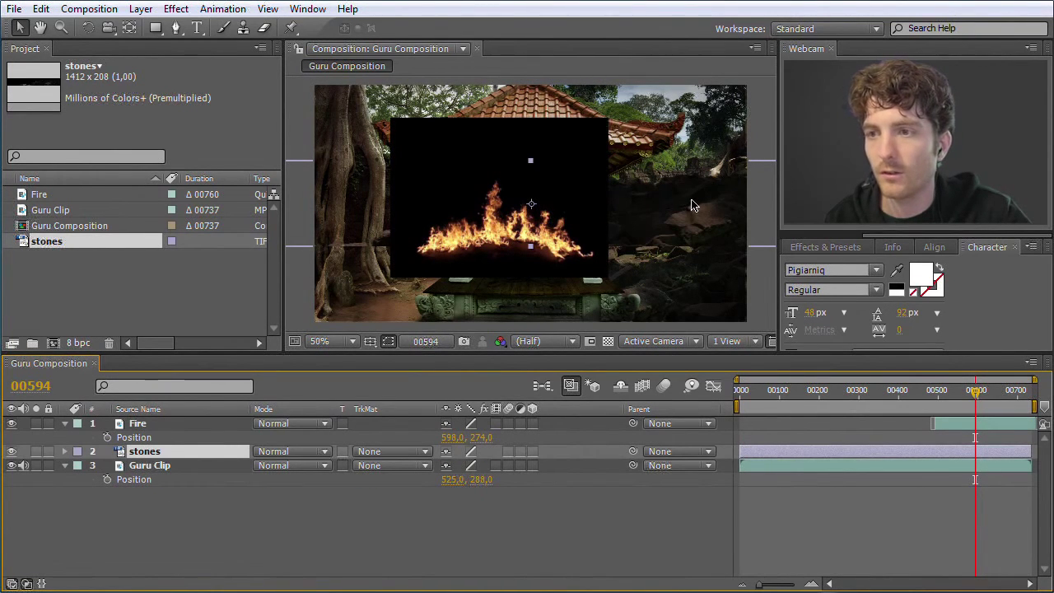
{"action": "left_click_drag", "start_coordinate": [691, 206], "coordinate": [665, 202]}
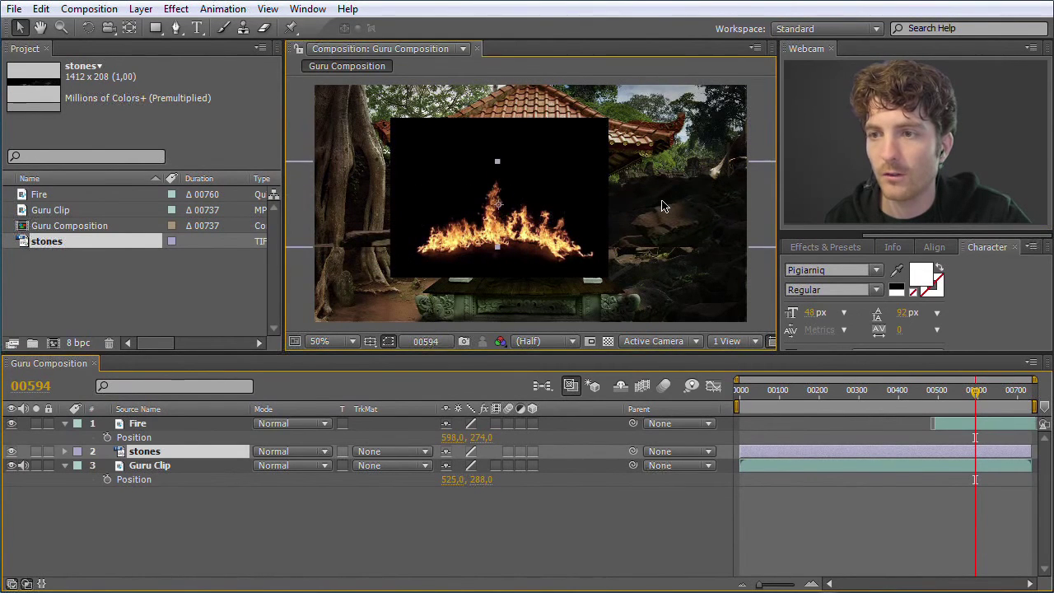
Step: Try the stones layer above Fire in the layer order, and return it to between Fire and Guru Clip
{"action": "left_click", "coordinate": [153, 451]}
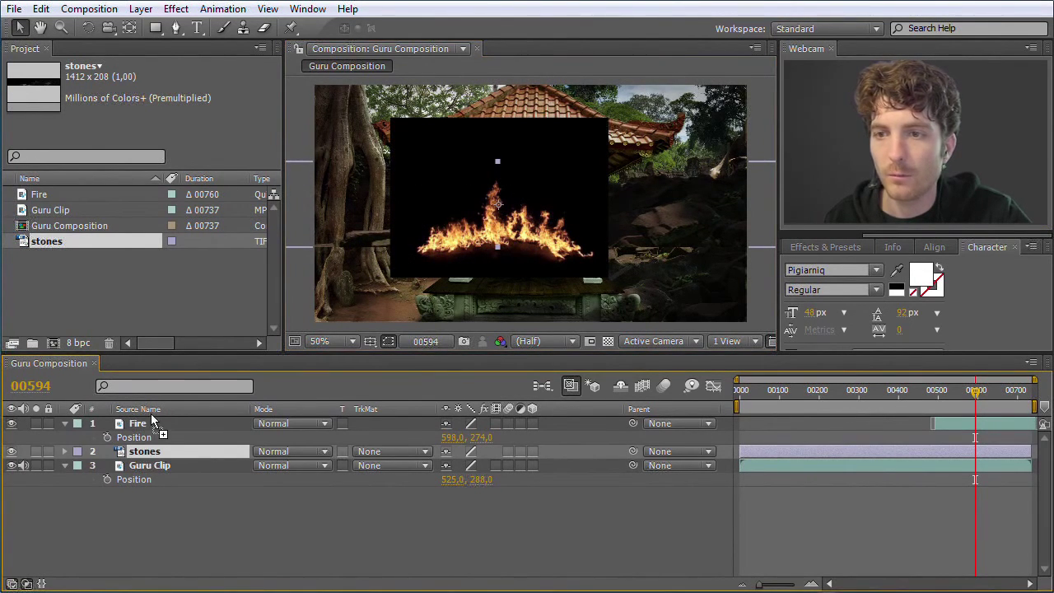
{"action": "left_click_drag", "start_coordinate": [153, 418], "coordinate": [144, 422]}
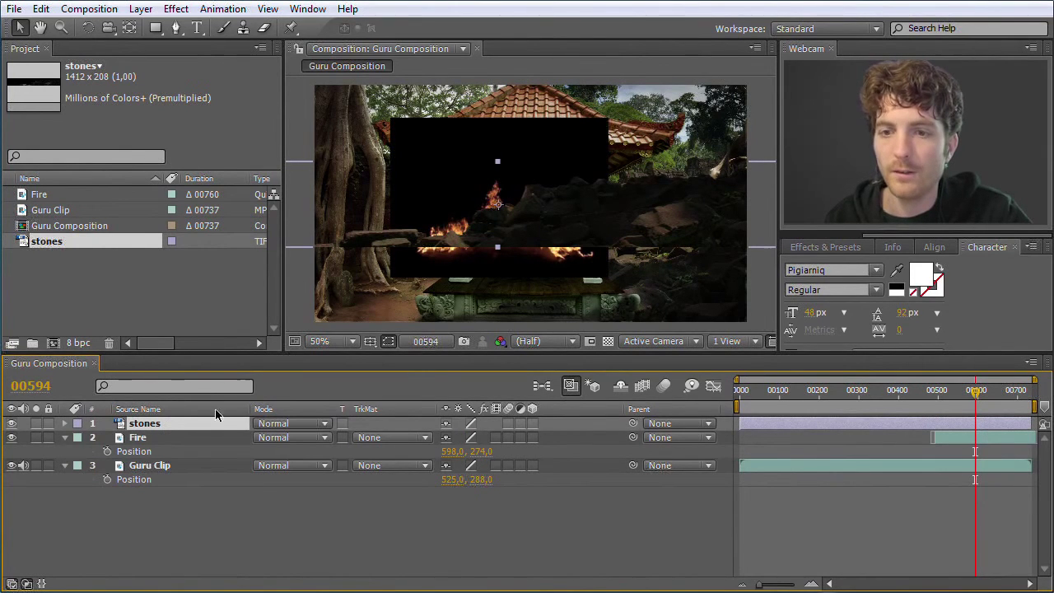
{"action": "left_click_drag", "start_coordinate": [147, 424], "coordinate": [148, 450]}
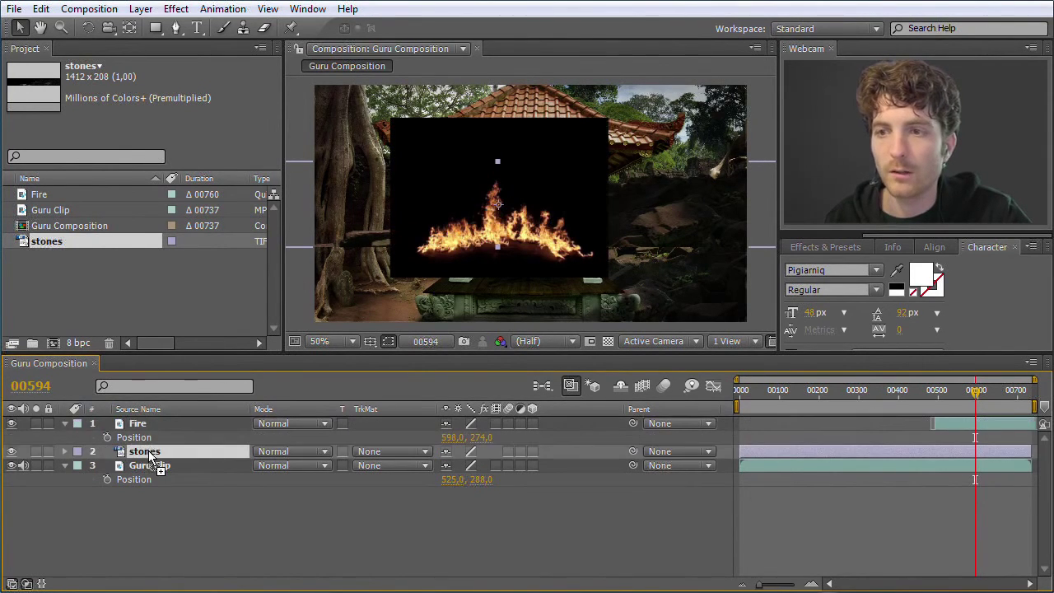
Step: Position the stones in the lower right of the frame, with their bottom edge along the frame's bottom edge
{"action": "left_click_drag", "start_coordinate": [652, 200], "coordinate": [788, 274]}
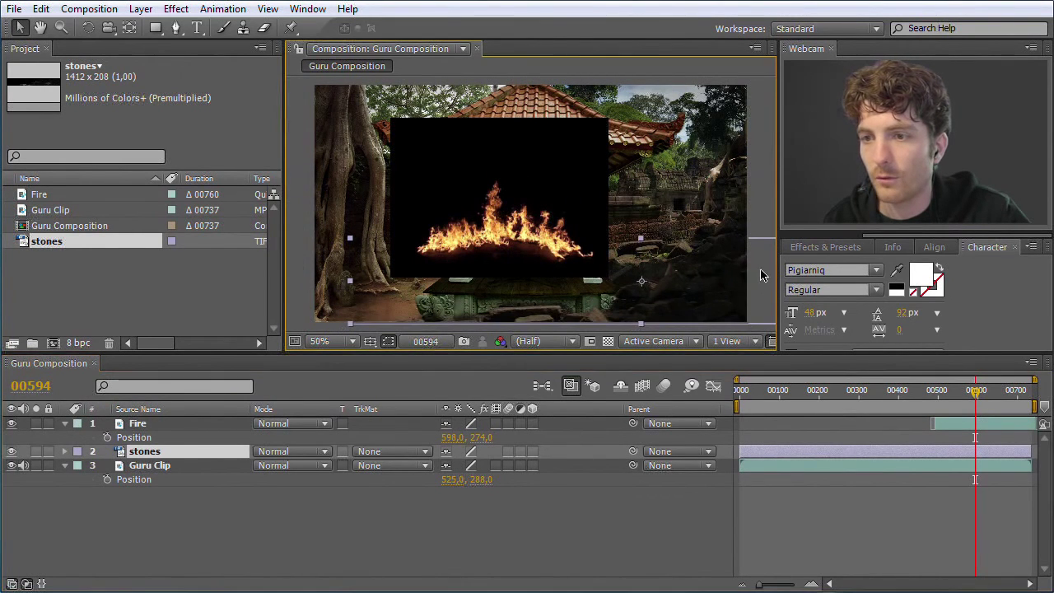
{"action": "left_click_drag", "start_coordinate": [540, 322], "coordinate": [558, 320]}
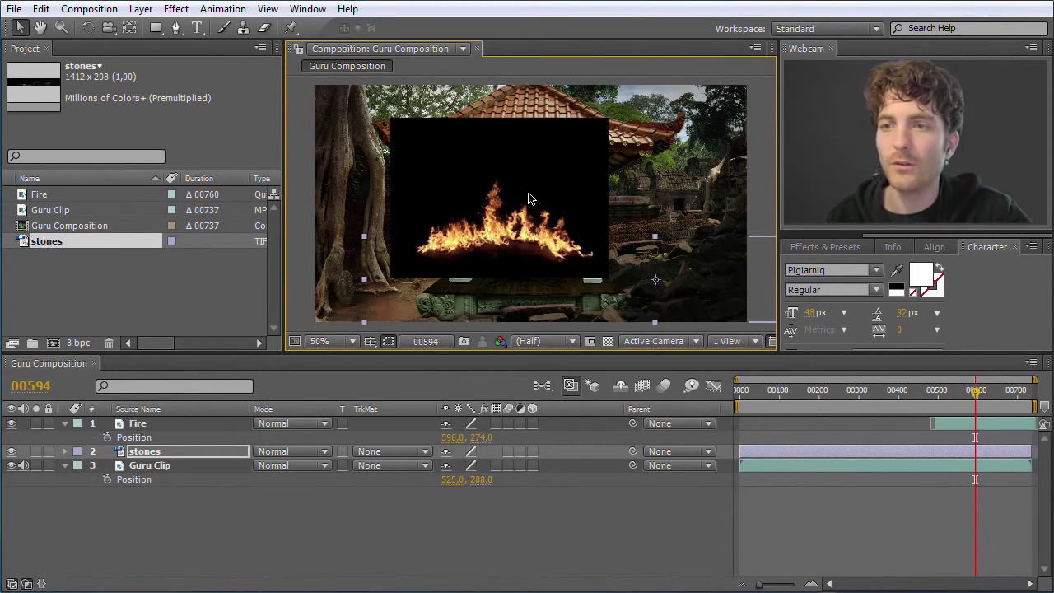
Step: Move the Fire layer down and right over the shrine's base to position 702, 424, and select the stones layer
{"action": "left_click", "coordinate": [528, 193]}
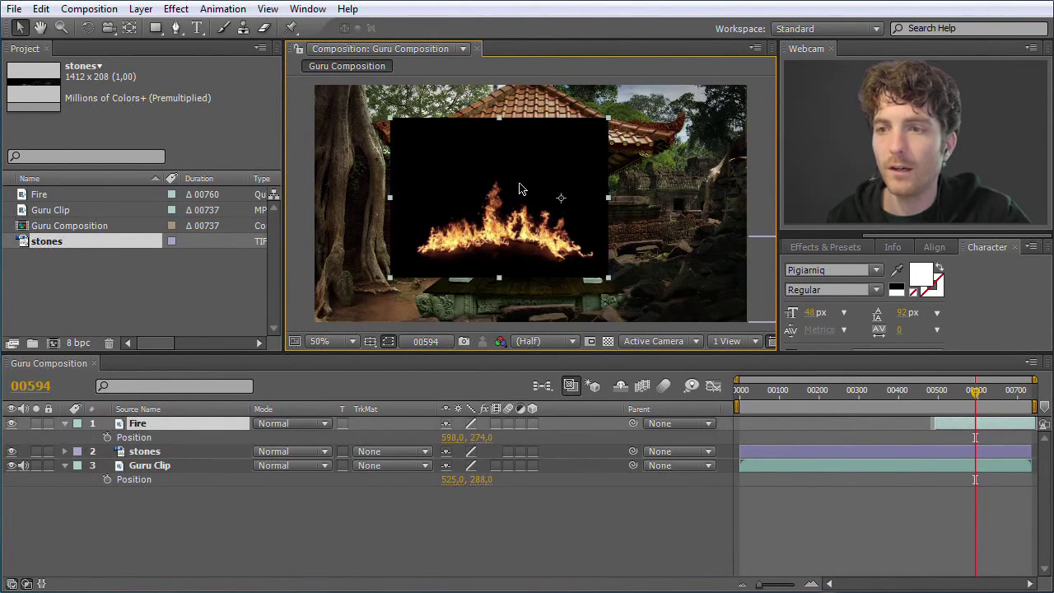
{"action": "left_click_drag", "start_coordinate": [512, 184], "coordinate": [555, 246]}
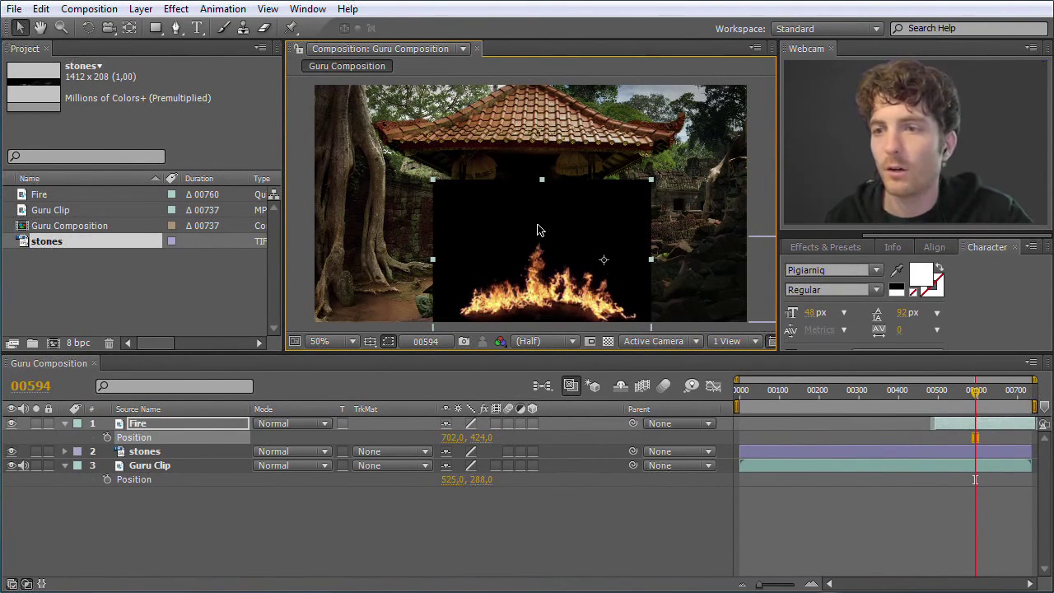
{"action": "key", "text": "ctrl+Down"}
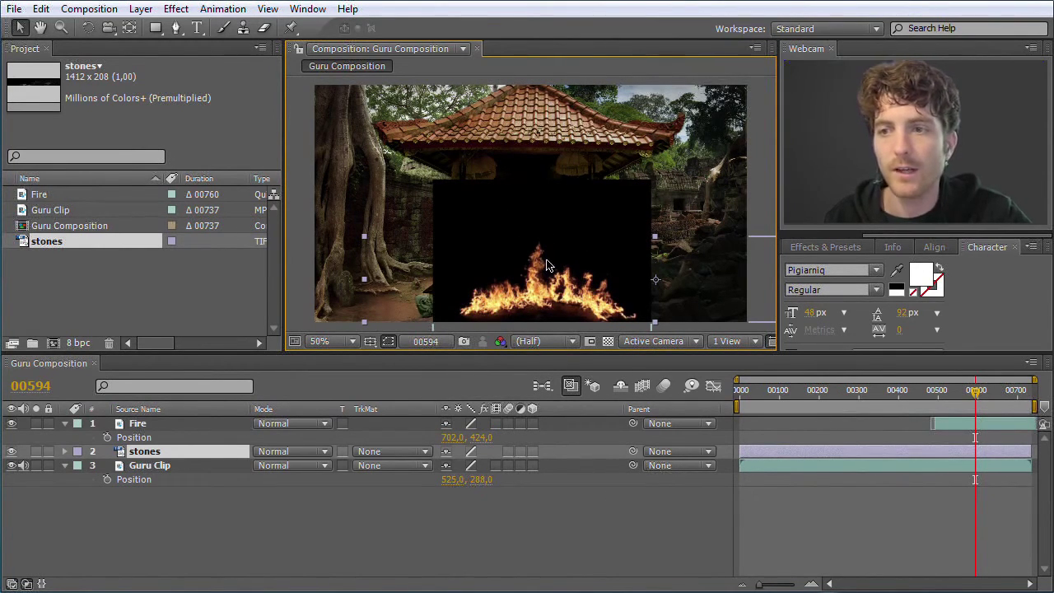
Step: Try the Screen, Lighten and Add blending modes on the Fire layer
{"action": "left_click", "coordinate": [167, 424]}
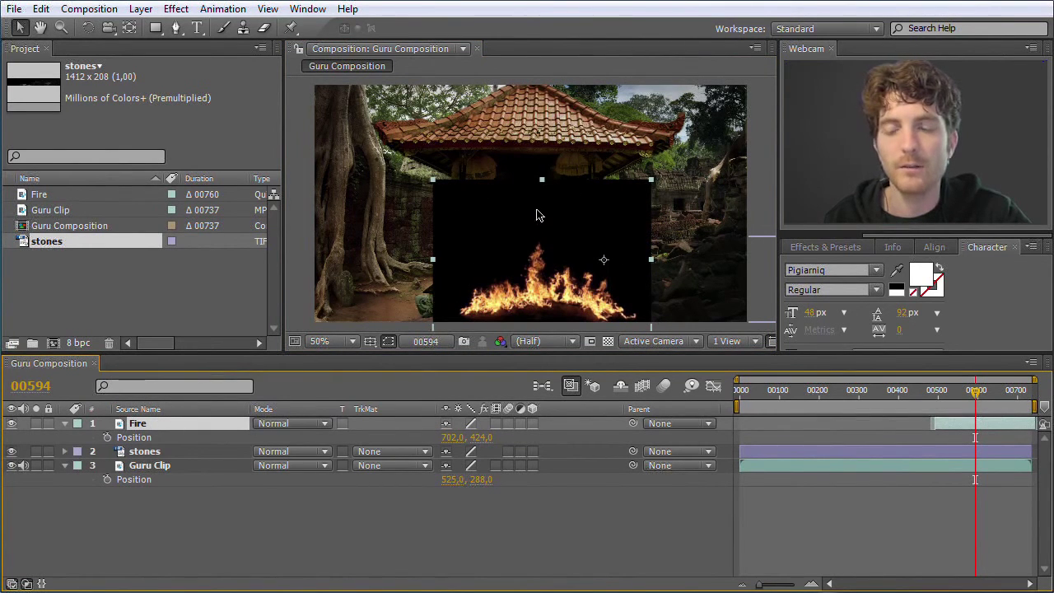
{"action": "left_click", "coordinate": [325, 425]}
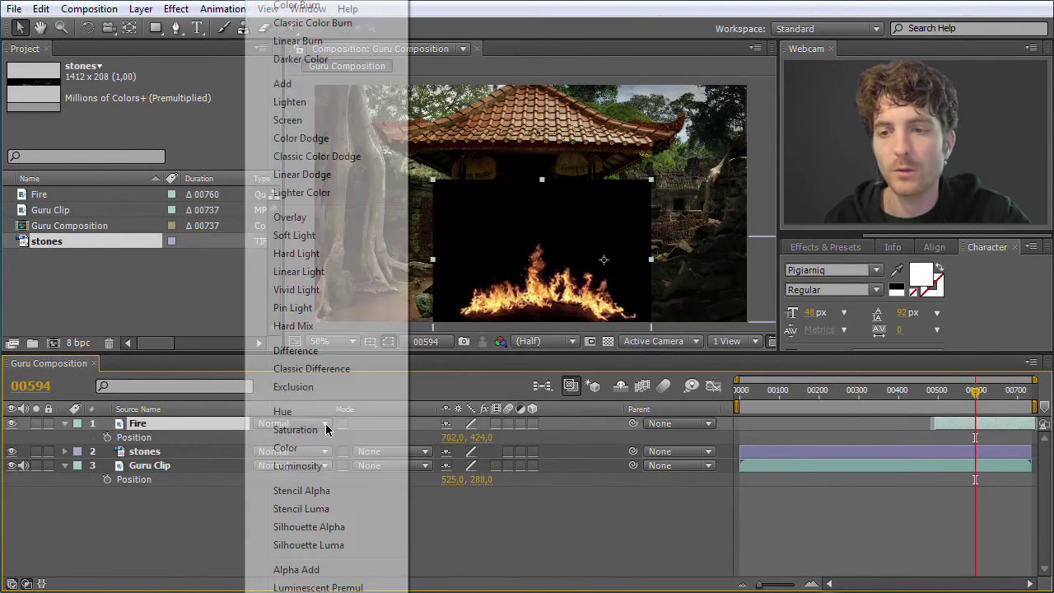
{"action": "left_click", "coordinate": [306, 119]}
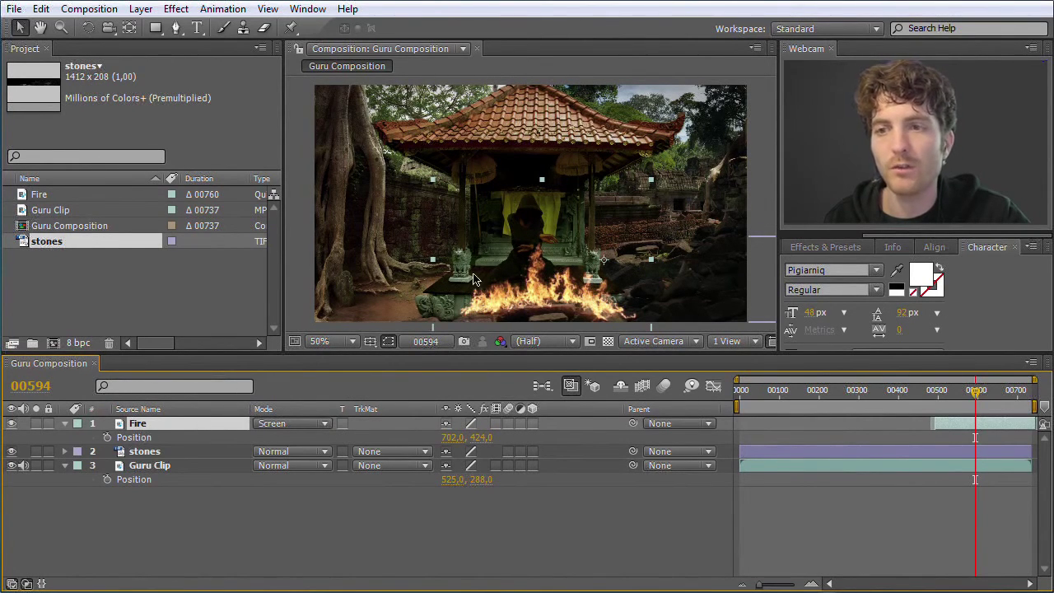
{"action": "left_click", "coordinate": [319, 423]}
{"action": "left_click", "coordinate": [289, 105]}
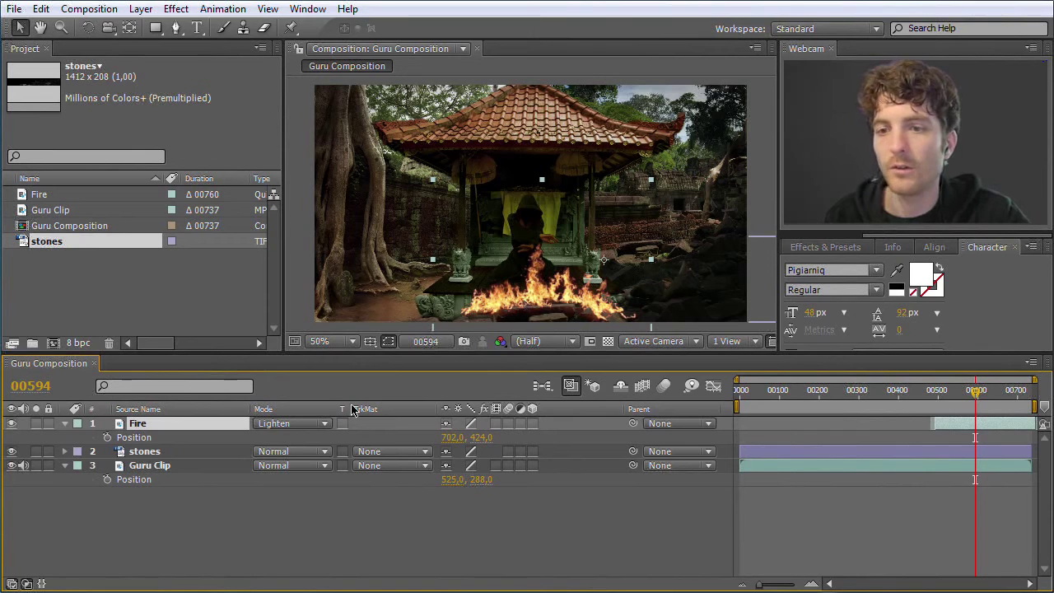
{"action": "left_click", "coordinate": [326, 423]}
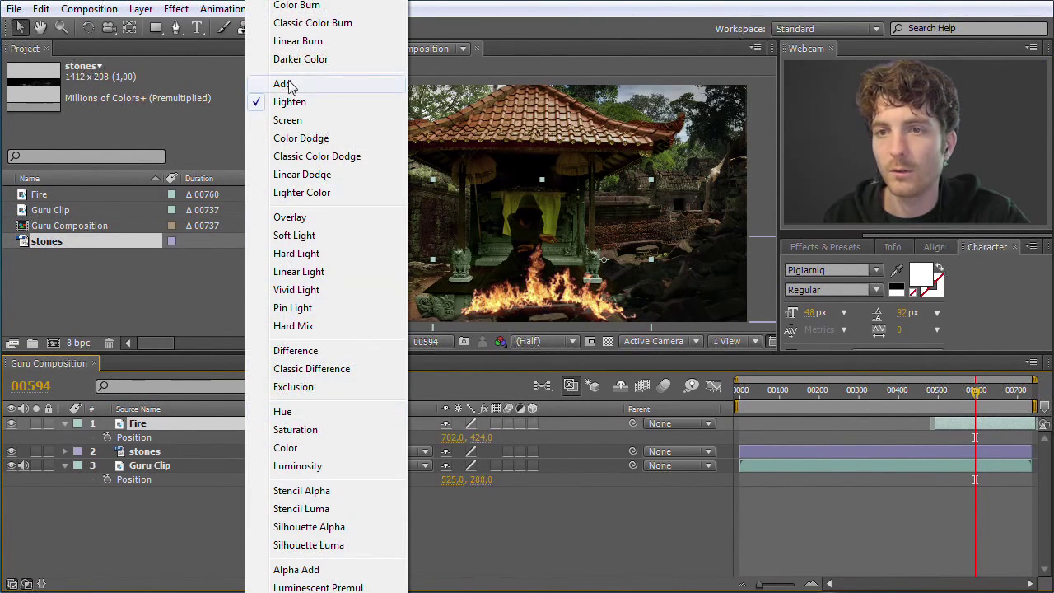
{"action": "left_click", "coordinate": [284, 84]}
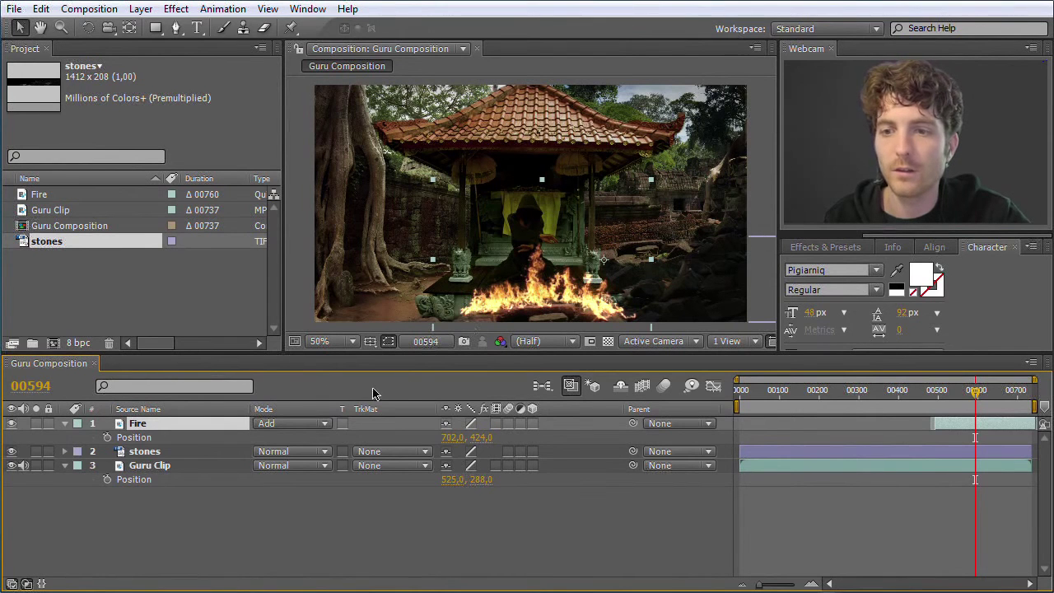
Step: Try the Lighter Color, Vivid Light, Hard Light and Difference blending modes on the Fire layer
{"action": "left_click", "coordinate": [319, 428]}
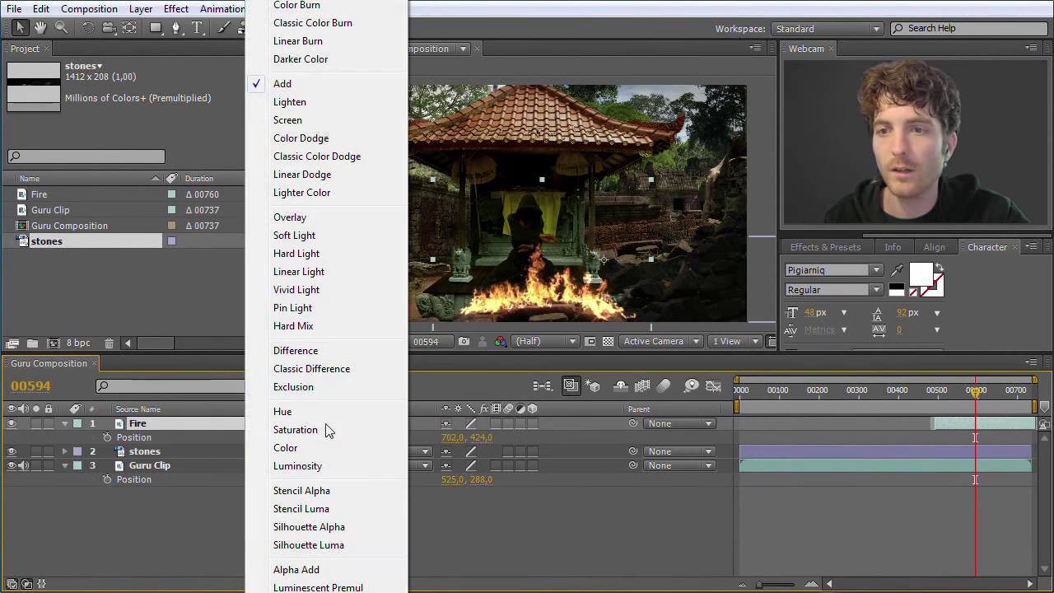
{"action": "left_click", "coordinate": [304, 194]}
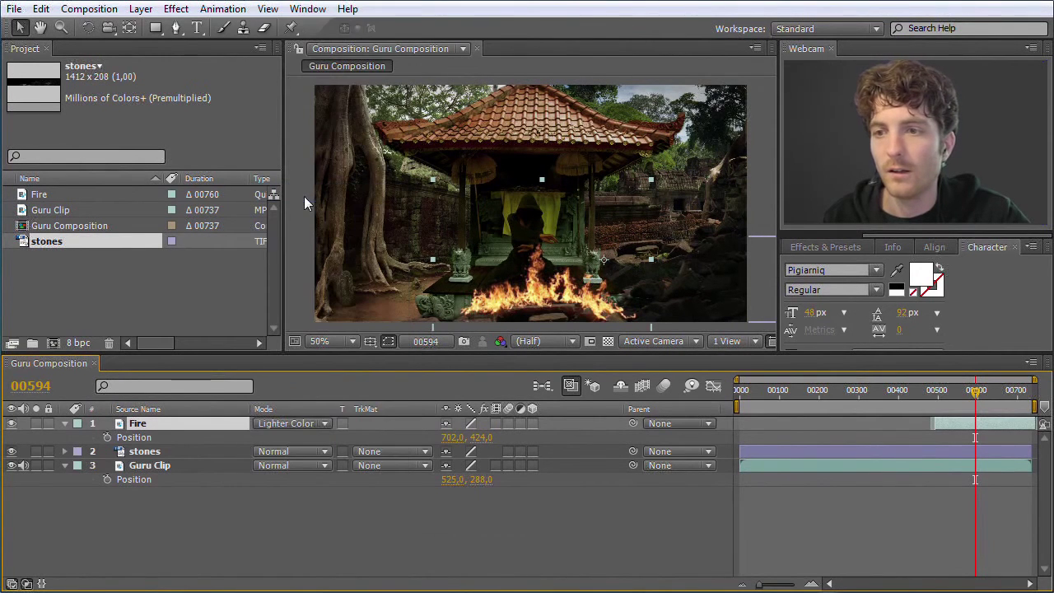
{"action": "left_click", "coordinate": [323, 426]}
{"action": "left_click", "coordinate": [294, 289]}
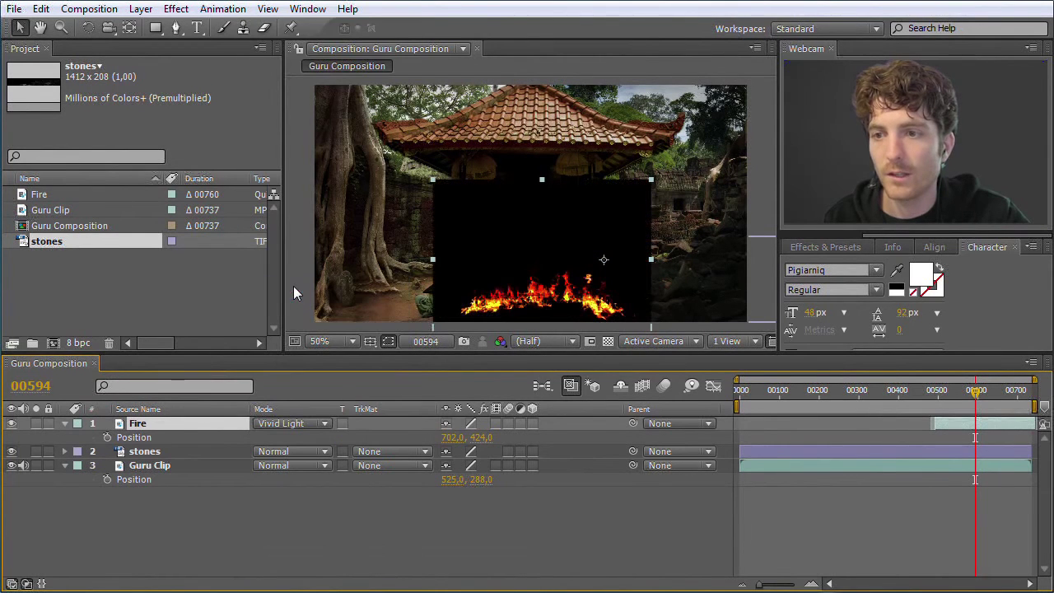
{"action": "left_click", "coordinate": [324, 427]}
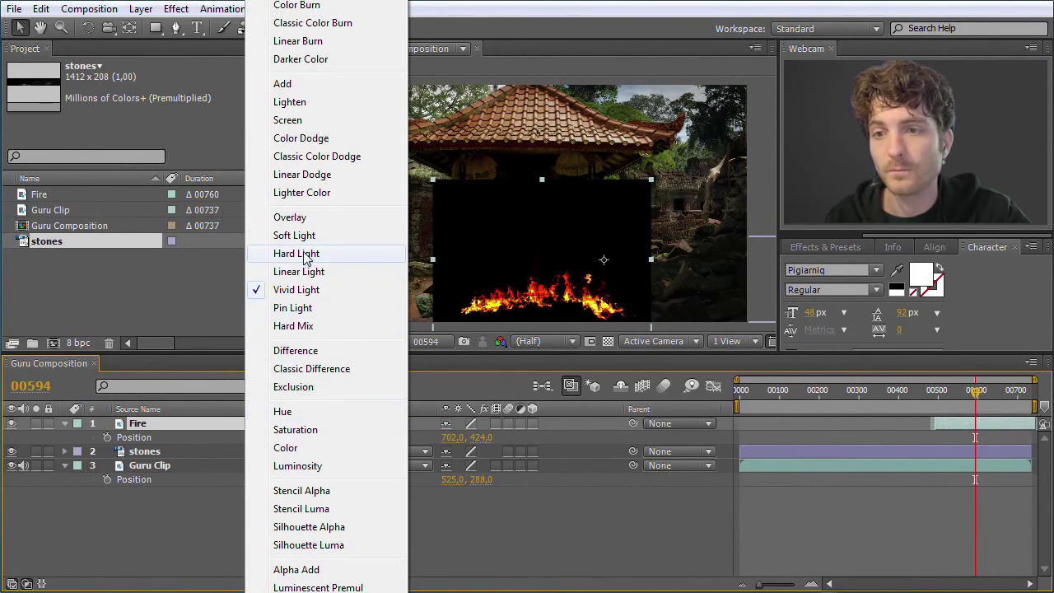
{"action": "left_click", "coordinate": [305, 255]}
{"action": "left_click", "coordinate": [321, 425]}
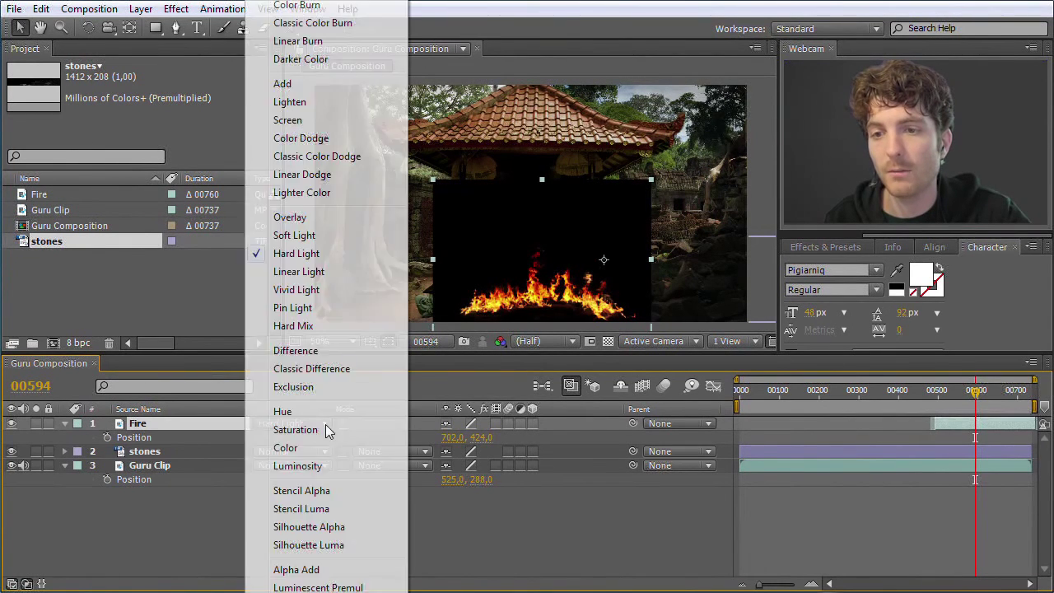
{"action": "left_click", "coordinate": [314, 352]}
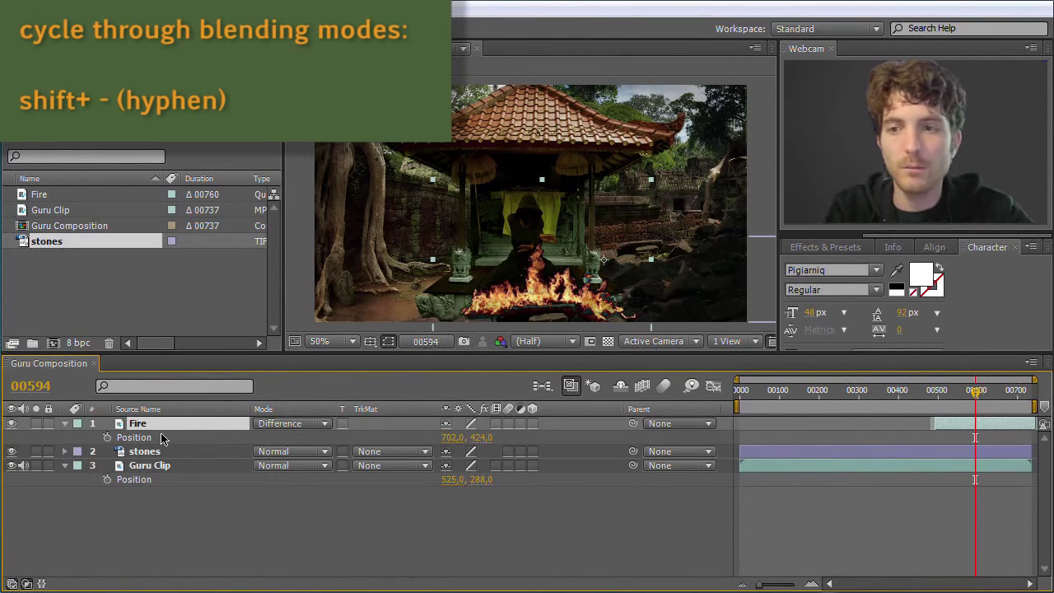
Step: Cycle backwards through the Fire layer's blending modes until it is set to Add
{"action": "key", "text": "shift+minus"}
{"action": "key", "text": "shift+minus"}
{"action": "key", "text": "shift+minus"}
{"action": "key", "text": "shift+minus"}
{"action": "key", "text": "shift+minus"}
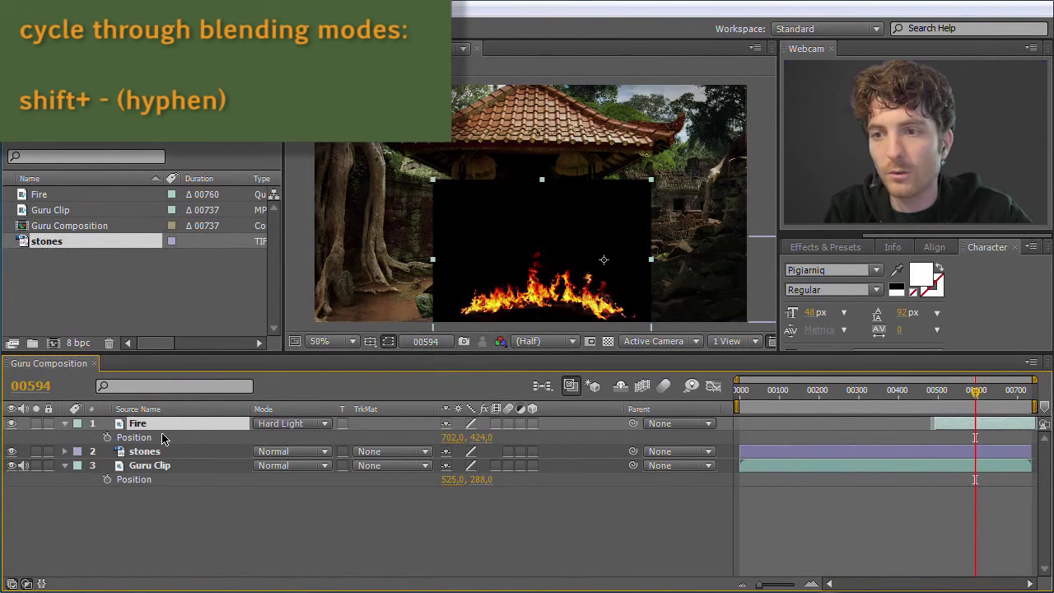
{"action": "key", "text": "shift+minus"}
{"action": "key", "text": "shift+minus"}
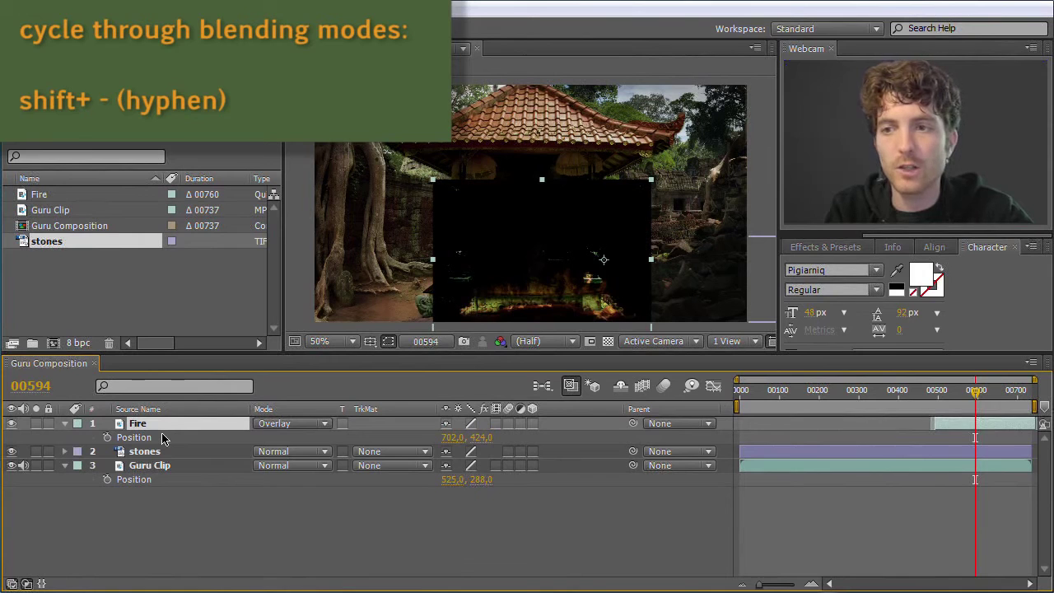
{"action": "key", "text": "shift+minus"}
{"action": "key", "text": "shift+minus"}
{"action": "key", "text": "shift+minus"}
{"action": "key", "text": "shift+minus"}
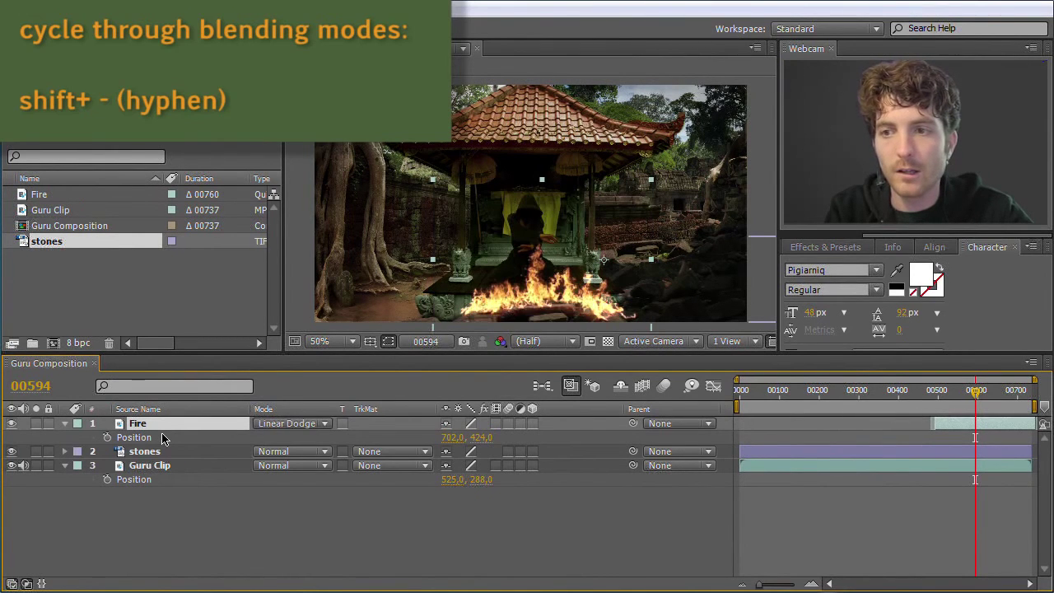
{"action": "key", "text": "shift+minus"}
{"action": "key", "text": "shift+minus"}
{"action": "key", "text": "shift+minus"}
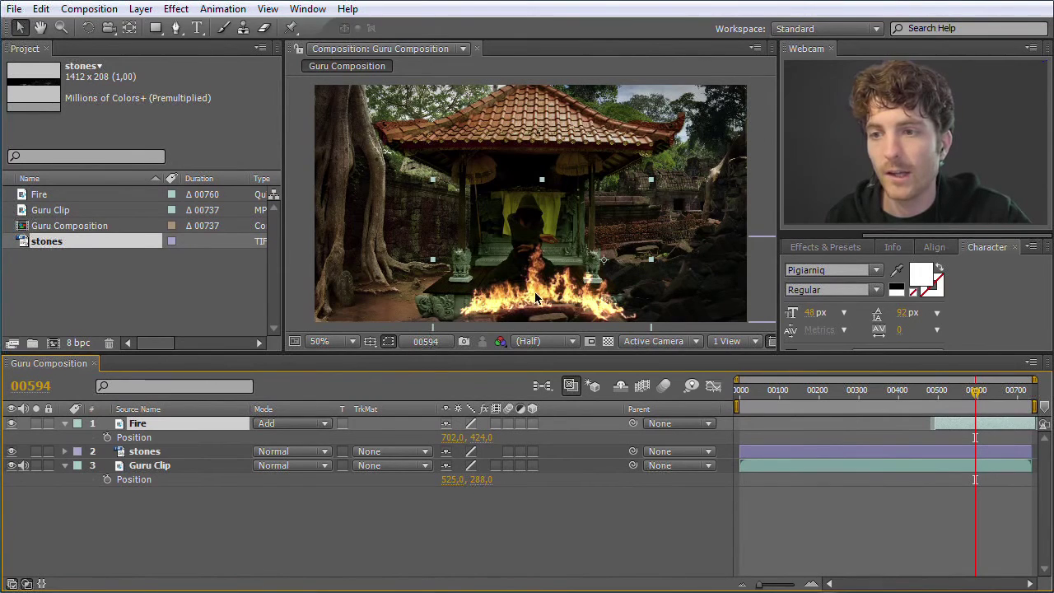
Step: Nudge the Fire layer slightly down and left to position 698, 434
{"action": "mouse_move", "coordinate": [538, 286]}
{"action": "left_mouse_down"}
{"action": "mouse_move", "coordinate": [538, 274]}
{"action": "mouse_move", "coordinate": [537, 292]}
{"action": "left_mouse_up"}
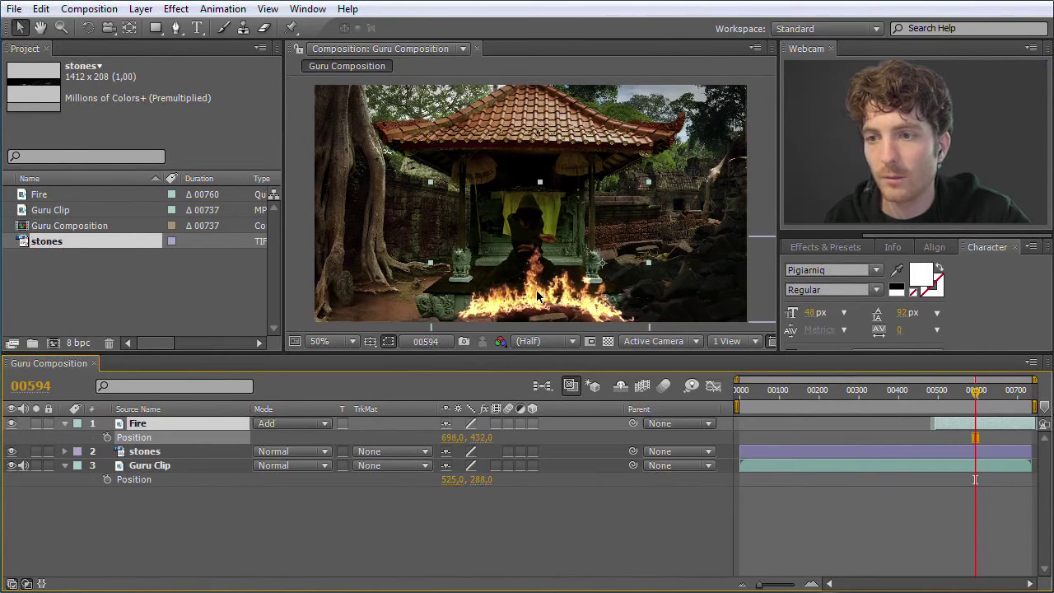
{"action": "left_click", "coordinate": [536, 290]}
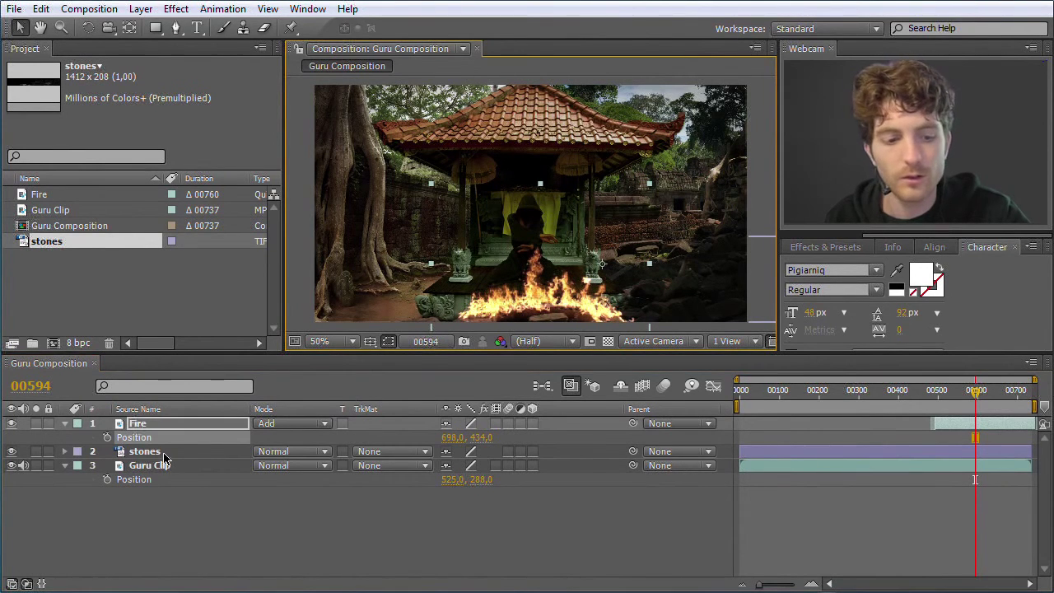
Step: Reset the Fire layer's vertical scale to 81% and link its horizontal and vertical scale again
{"action": "key", "text": "s"}
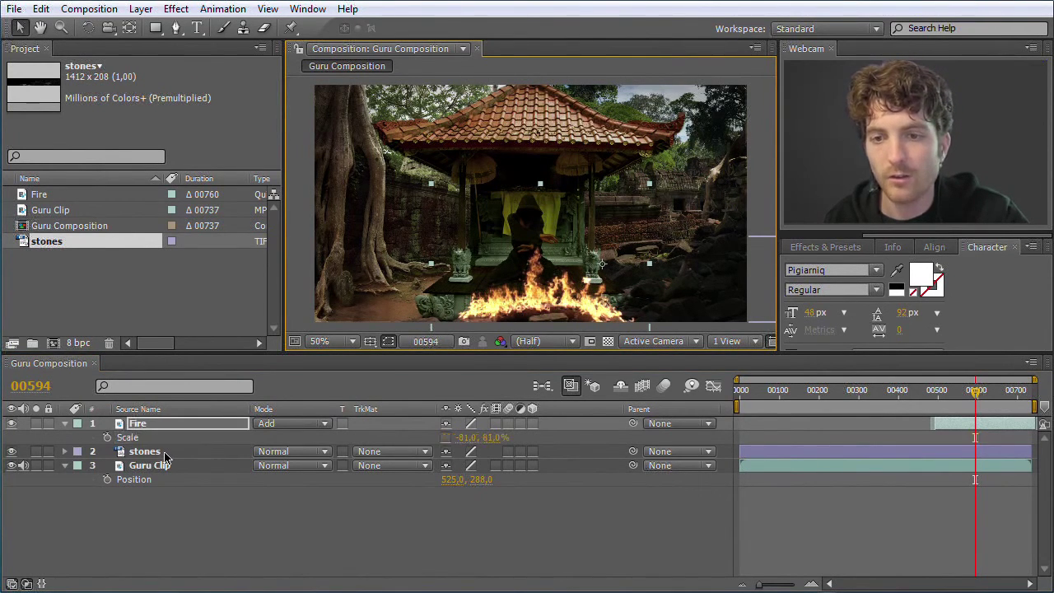
{"action": "mouse_move", "coordinate": [490, 443]}
{"action": "left_mouse_down"}
{"action": "mouse_move", "coordinate": [501, 446]}
{"action": "mouse_move", "coordinate": [487, 443]}
{"action": "left_mouse_up"}
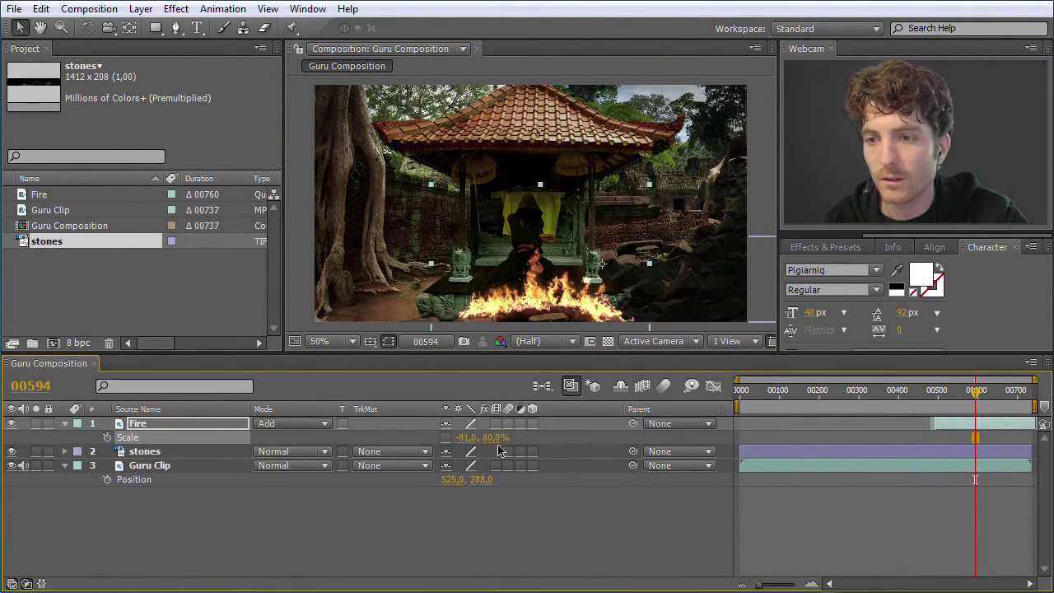
{"action": "left_click", "coordinate": [493, 438]}
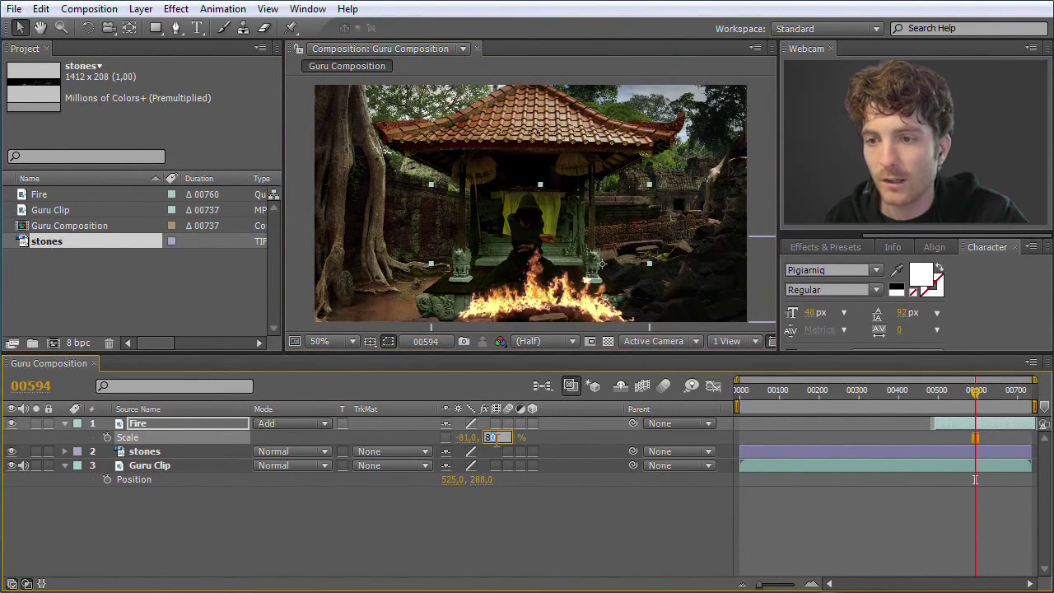
{"action": "type", "text": "81"}
{"action": "left_click", "coordinate": [514, 519]}
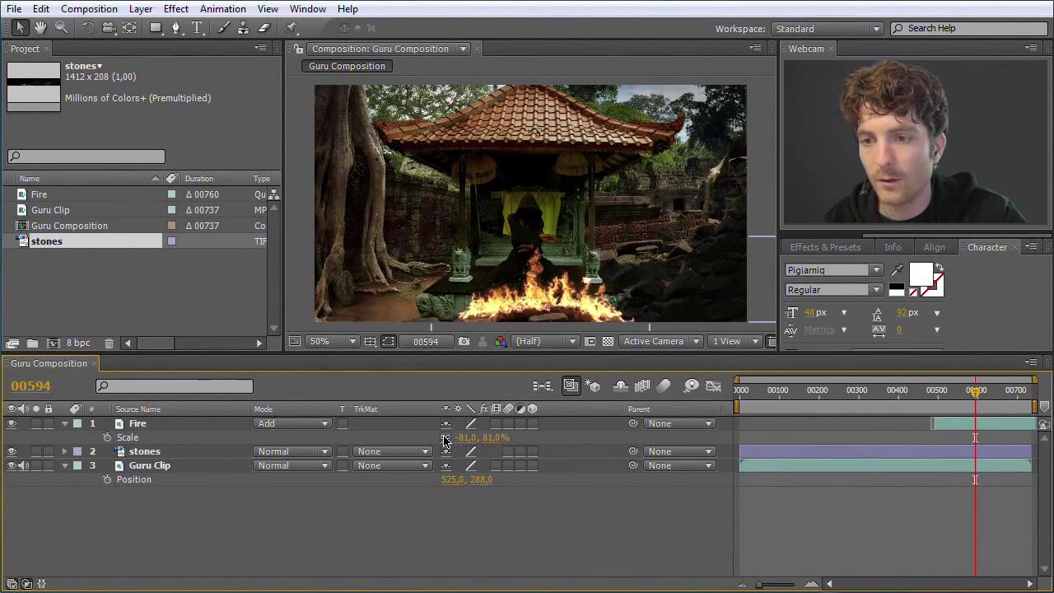
{"action": "left_click", "coordinate": [445, 438]}
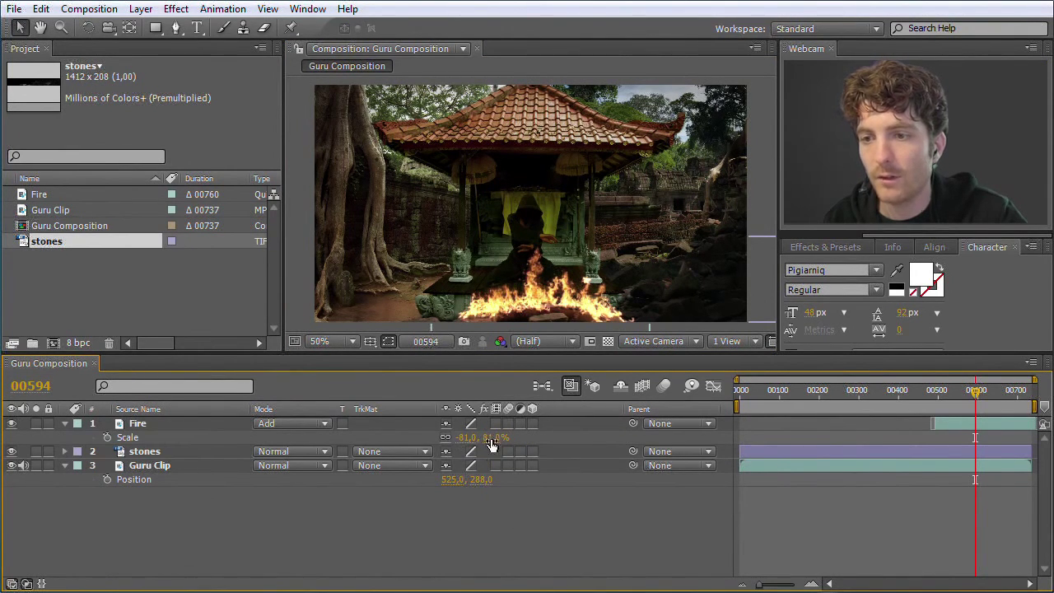
{"action": "mouse_move", "coordinate": [492, 439]}
{"action": "left_mouse_down"}
{"action": "mouse_move", "coordinate": [513, 447]}
{"action": "mouse_move", "coordinate": [475, 447]}
{"action": "mouse_move", "coordinate": [496, 447]}
{"action": "left_mouse_up"}
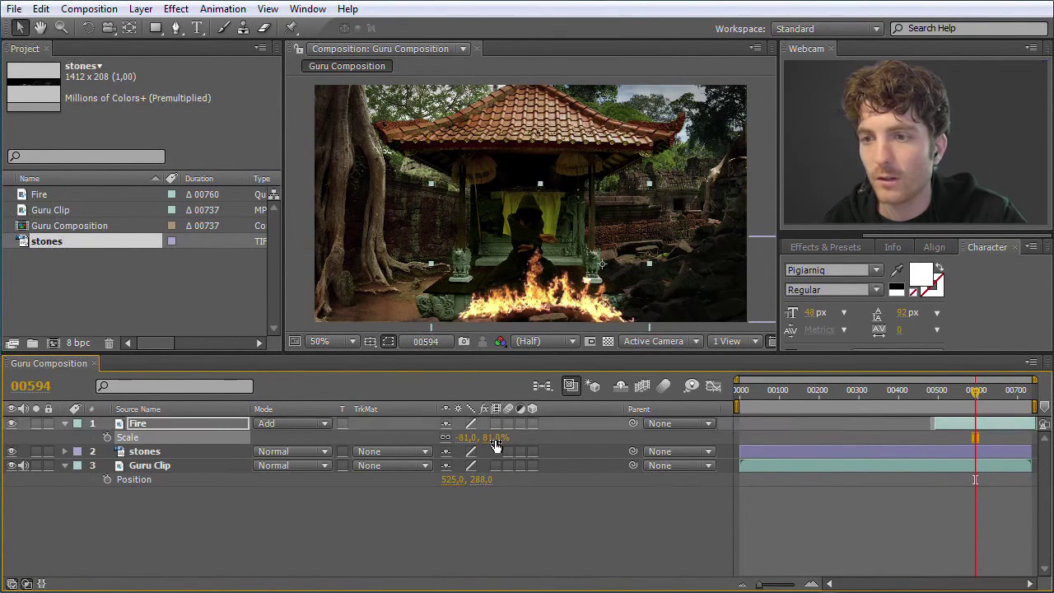
Step: Play the composition from frame 446 through the appearance of the fire, stopping at frame 666
{"action": "left_click_drag", "start_coordinate": [974, 395], "coordinate": [919, 395]}
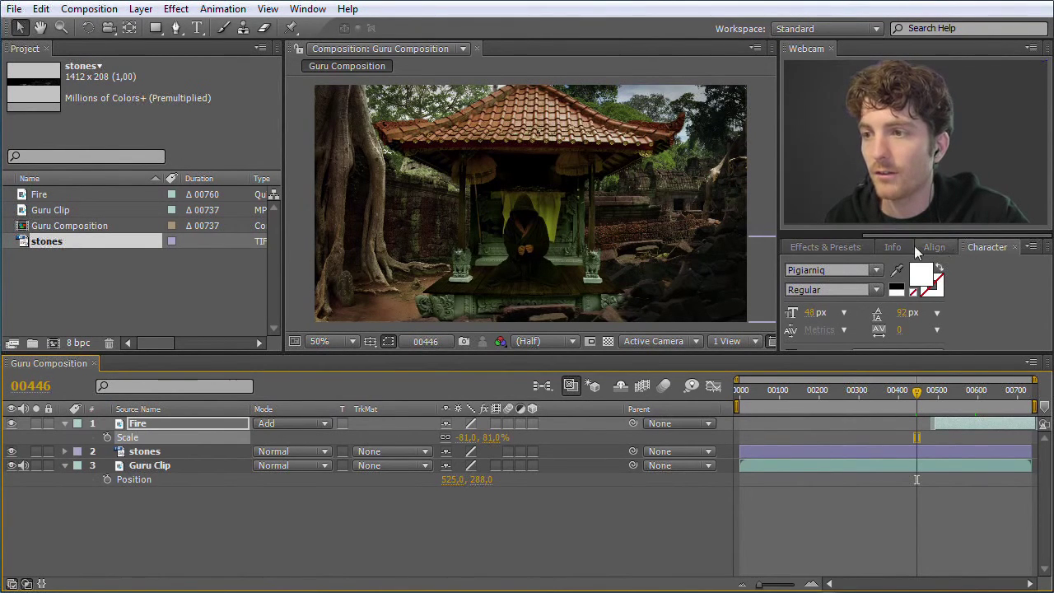
{"action": "left_click_drag", "start_coordinate": [909, 235], "coordinate": [819, 236]}
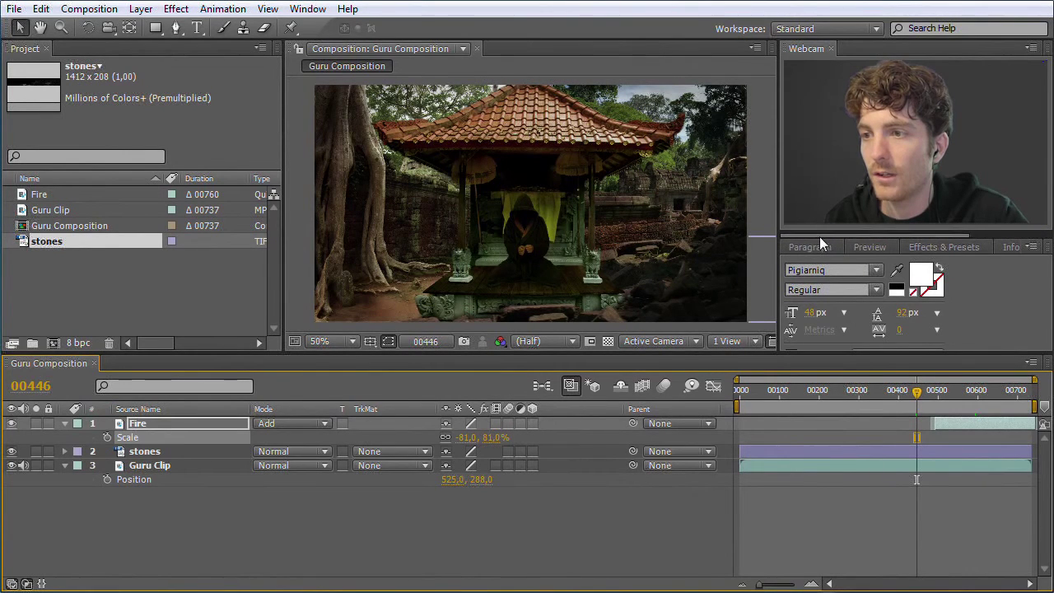
{"action": "left_click", "coordinate": [867, 247]}
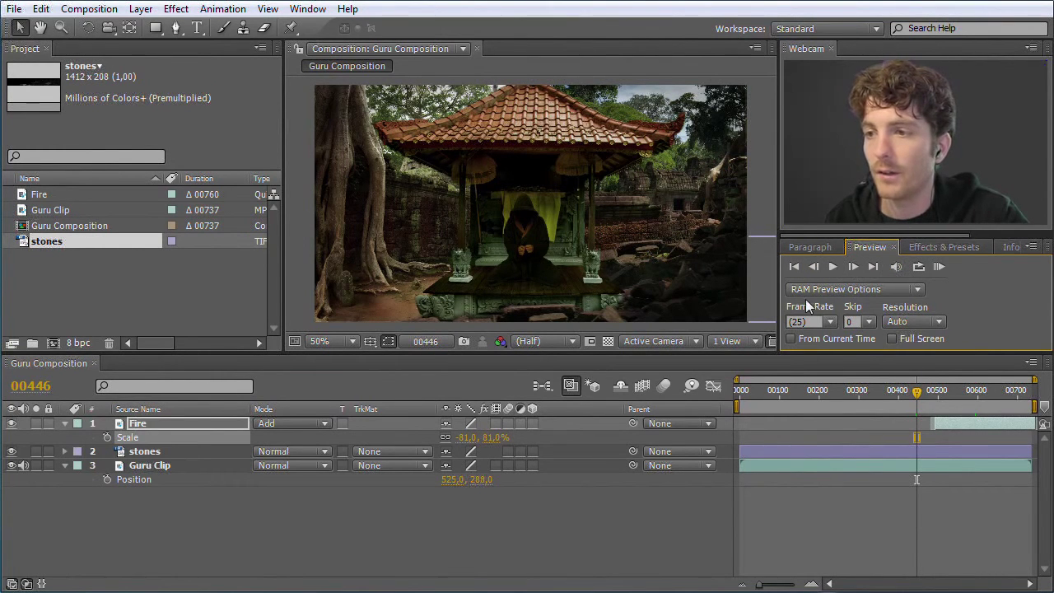
{"action": "left_click", "coordinate": [831, 266]}
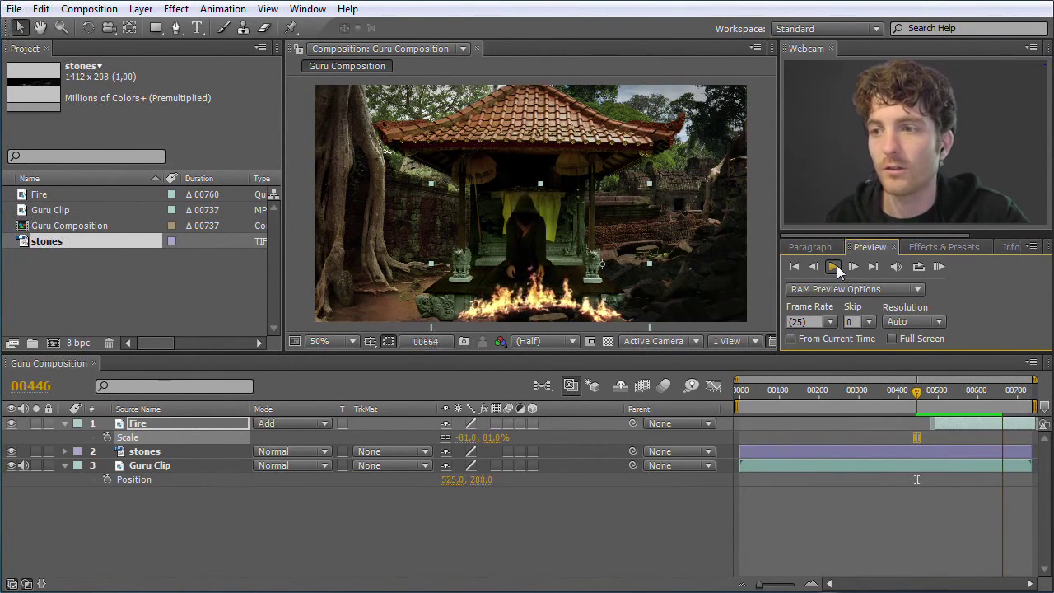
{"action": "left_click", "coordinate": [836, 265]}
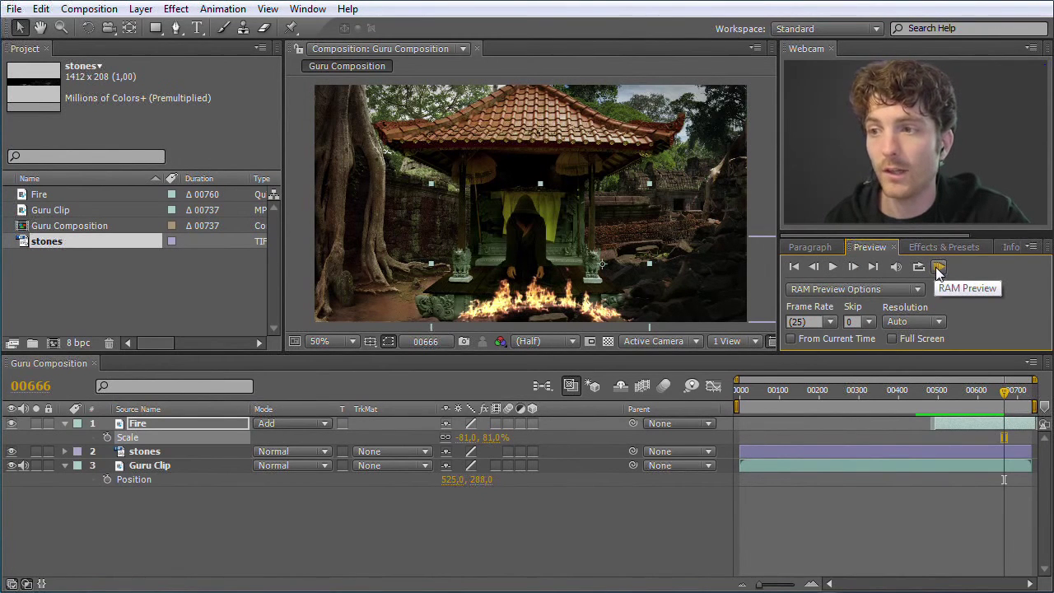
Step: Limit the work area to about frames 360 to 610 and run a RAM preview of it
{"action": "left_click_drag", "start_coordinate": [738, 405], "coordinate": [800, 406]}
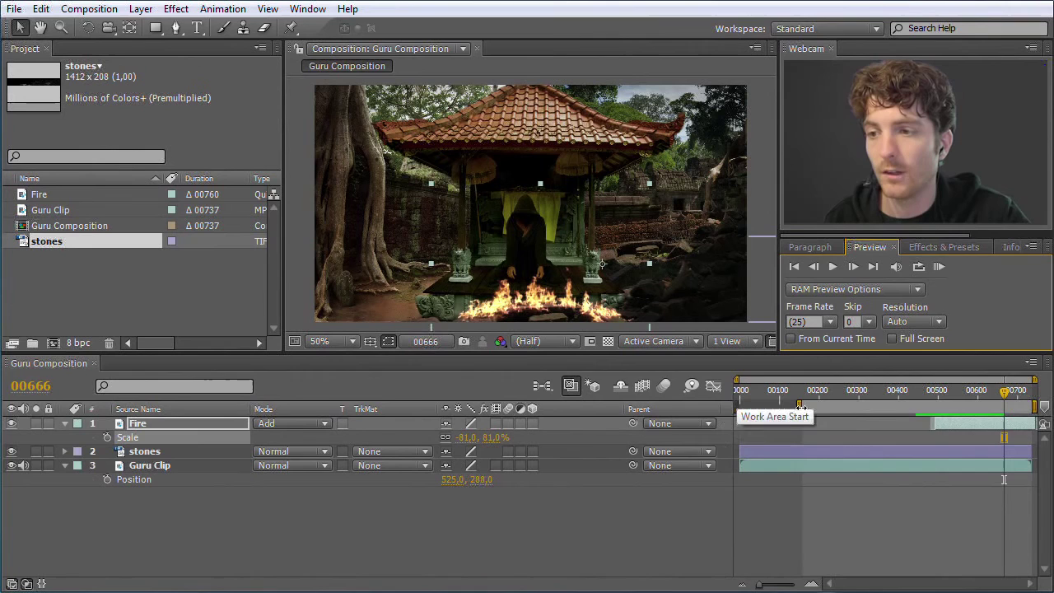
{"action": "mouse_move", "coordinate": [1034, 405]}
{"action": "left_mouse_down"}
{"action": "mouse_move", "coordinate": [831, 406]}
{"action": "mouse_move", "coordinate": [983, 406]}
{"action": "left_mouse_up"}
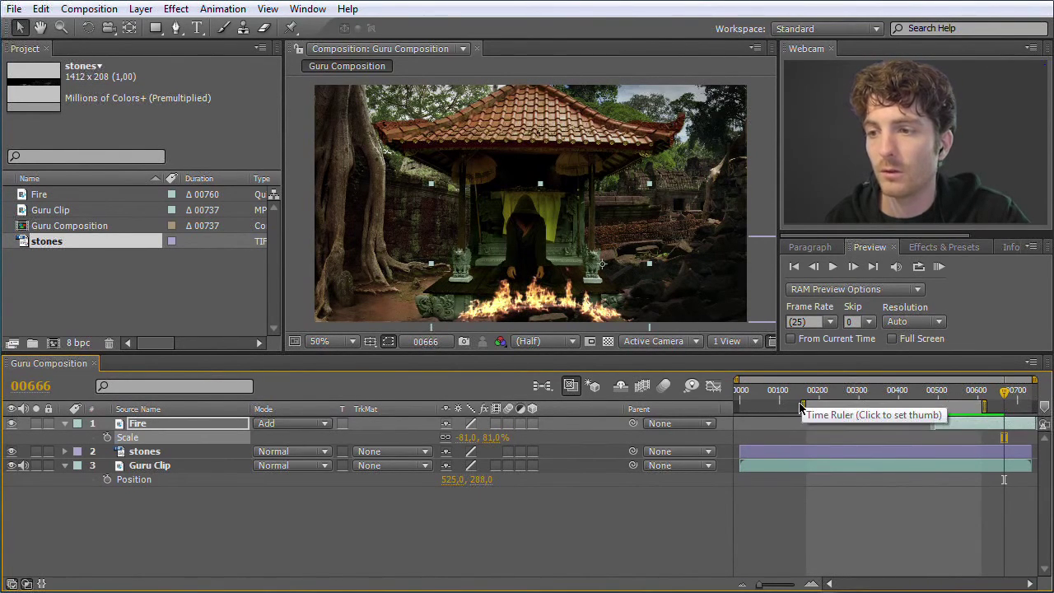
{"action": "left_click_drag", "start_coordinate": [802, 406], "coordinate": [877, 406]}
{"action": "left_click_drag", "start_coordinate": [883, 407], "coordinate": [877, 406]}
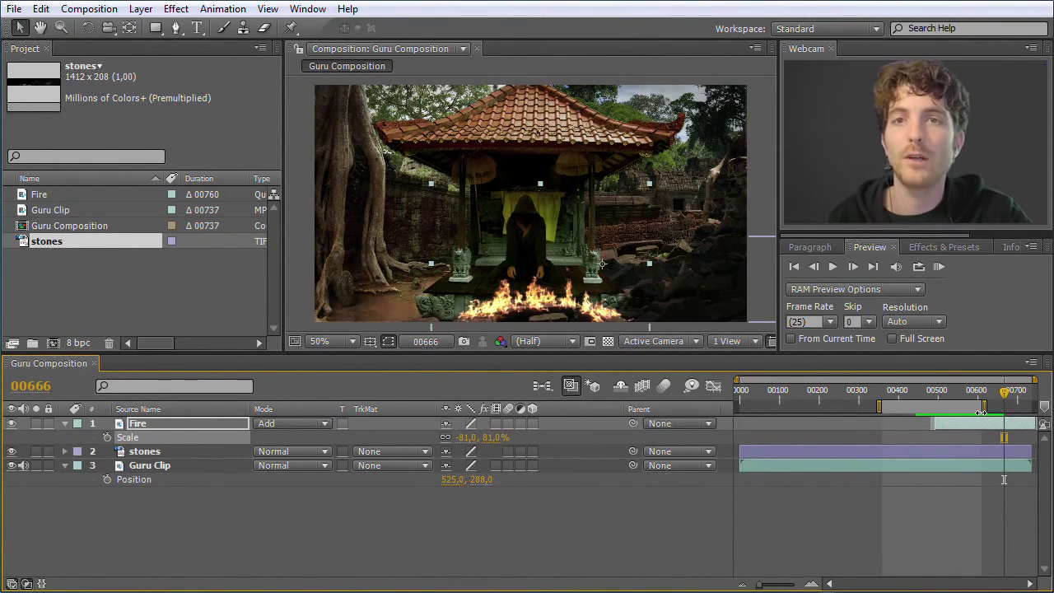
{"action": "left_click", "coordinate": [938, 268]}
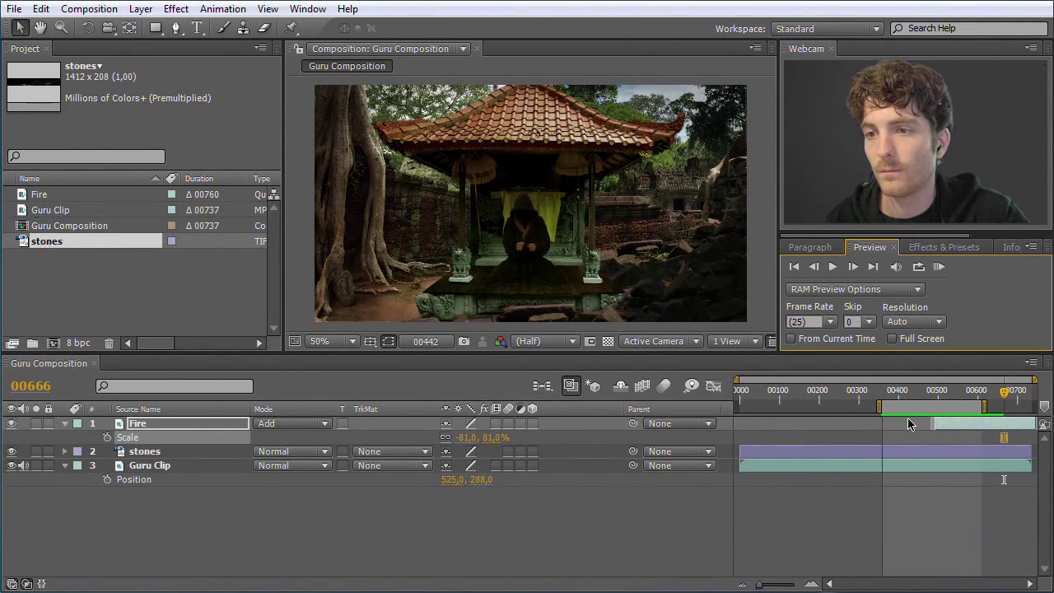
{"action": "left_click", "coordinate": [939, 268]}
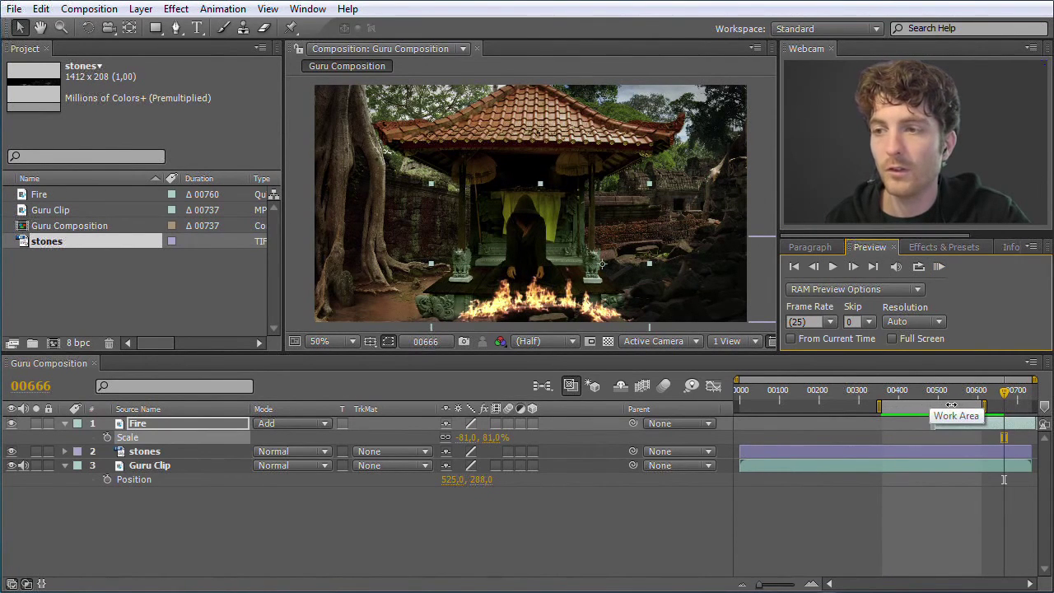
Step: Cycle the preview loop option, and RAM preview the work area shifted to about frames 80 to 330
{"action": "left_click", "coordinate": [919, 268]}
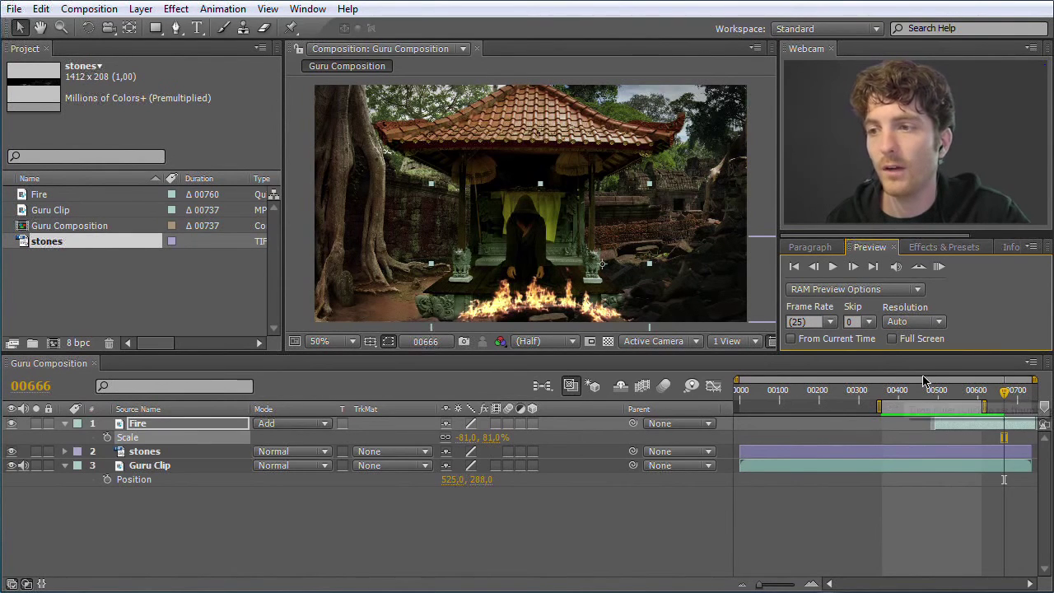
{"action": "left_click", "coordinate": [917, 270]}
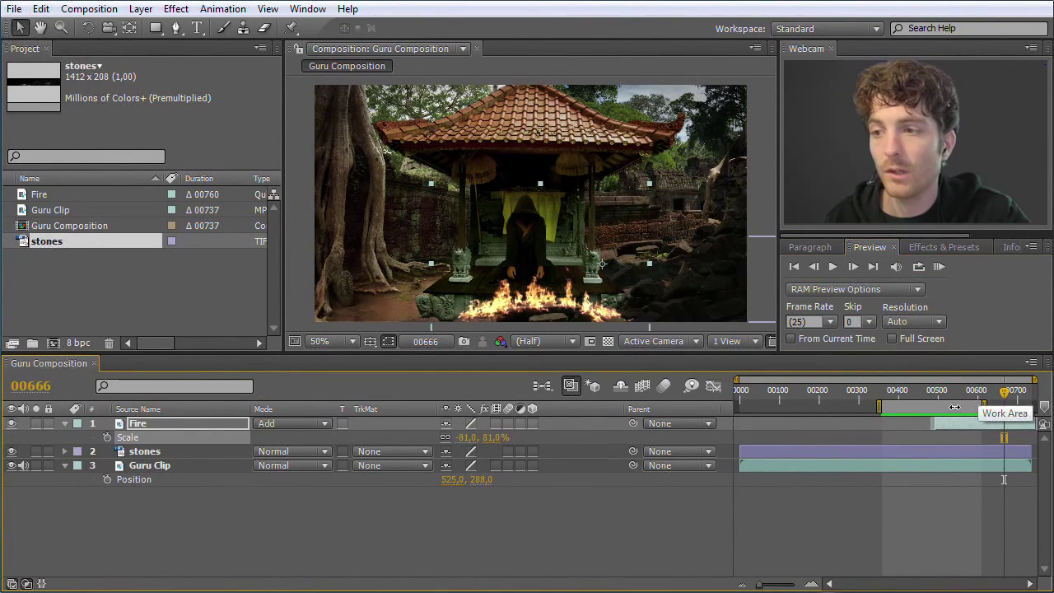
{"action": "left_click_drag", "start_coordinate": [942, 406], "coordinate": [842, 408]}
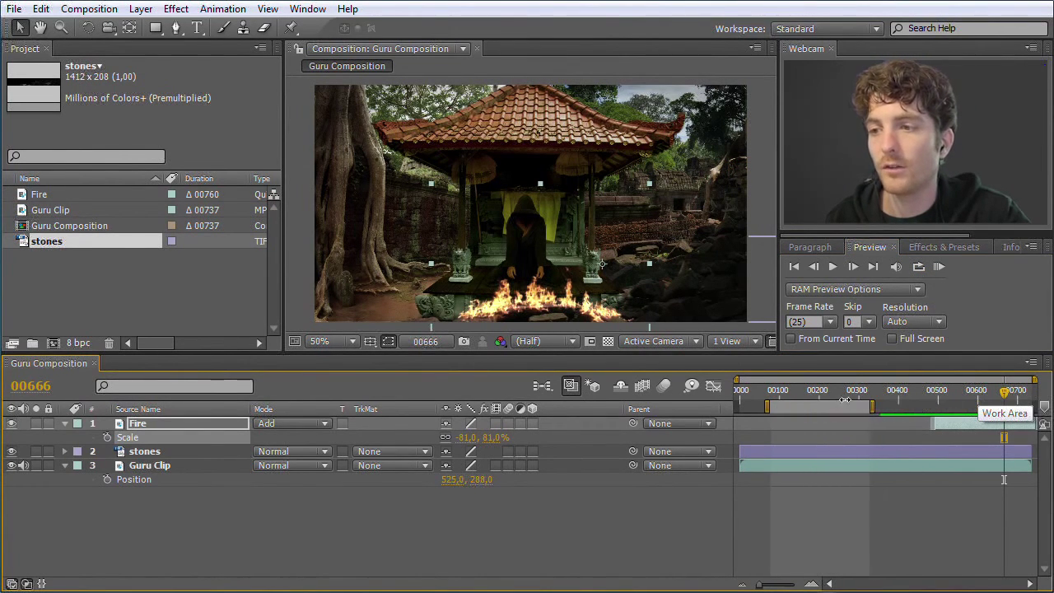
{"action": "left_click", "coordinate": [938, 266]}
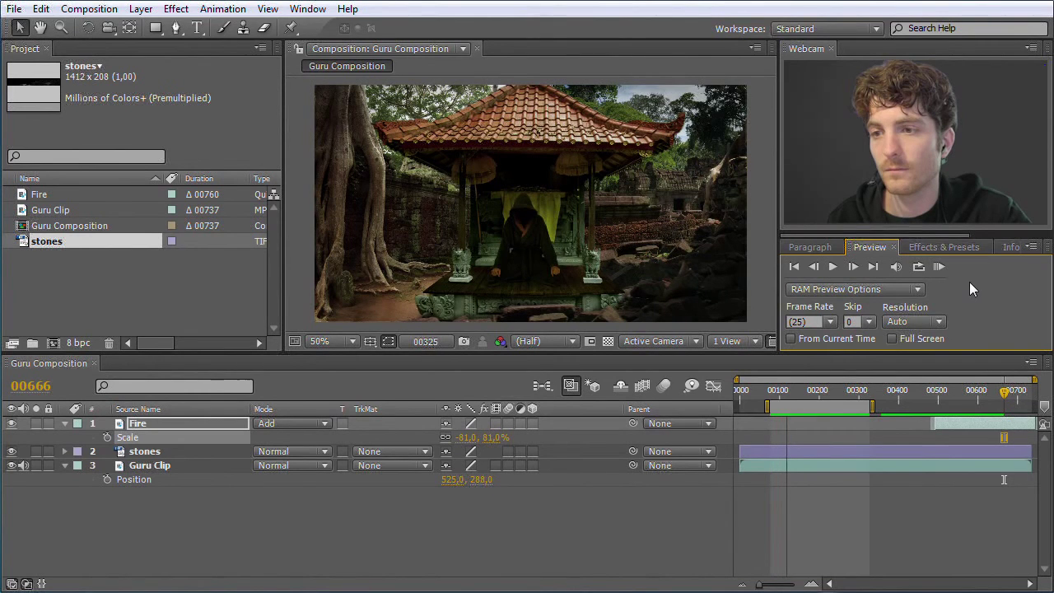
{"action": "left_click", "coordinate": [940, 269]}
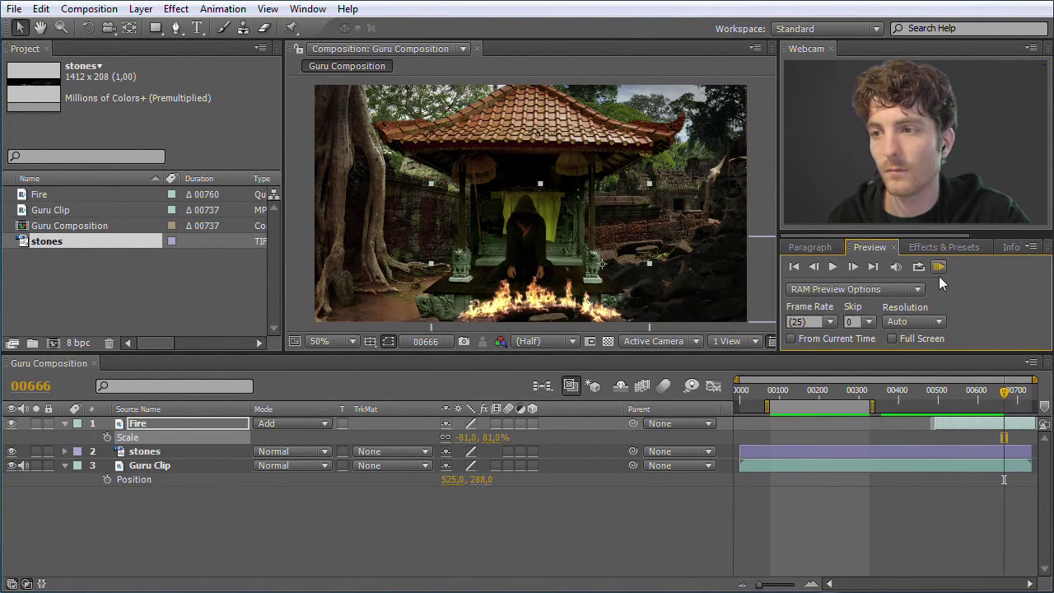
Step: Shift the work area to about frames 410 to 665 and RAM preview the fire's entrance
{"action": "left_click_drag", "start_coordinate": [813, 404], "coordinate": [947, 401]}
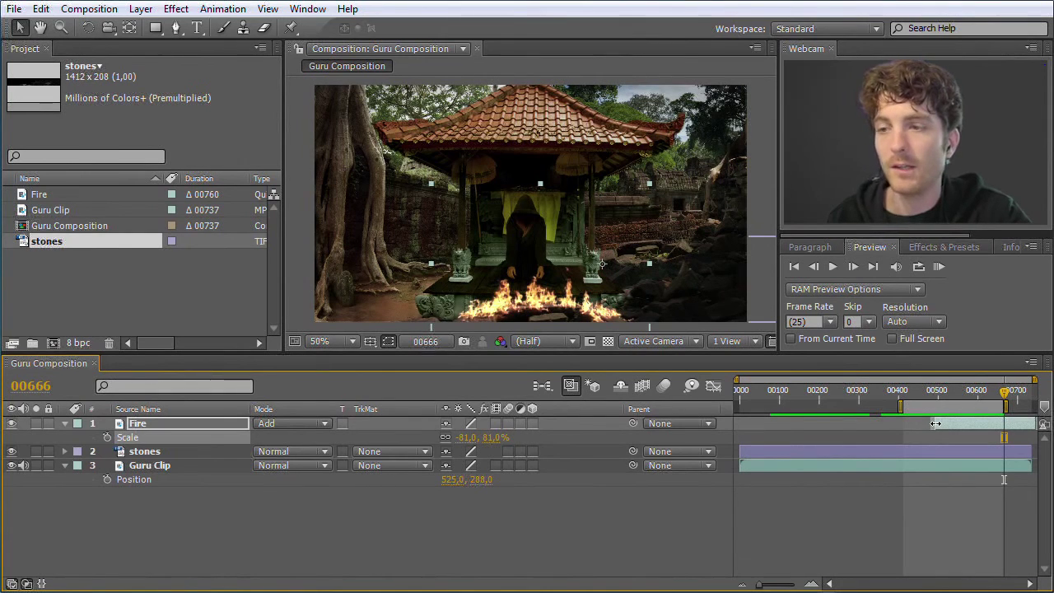
{"action": "left_click", "coordinate": [937, 270]}
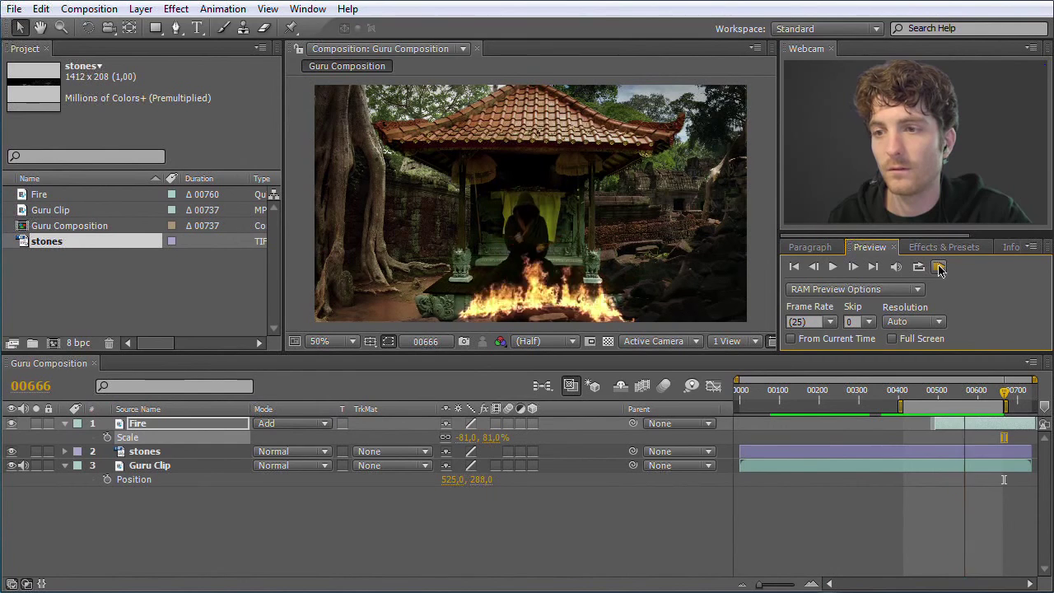
{"action": "left_click", "coordinate": [939, 268]}
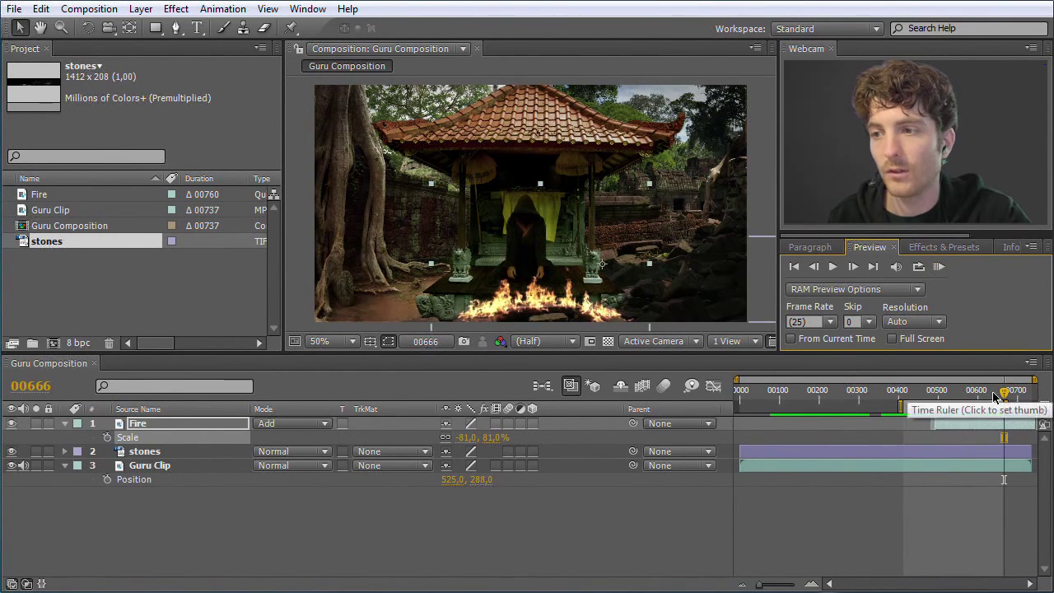
Step: Move the Fire layer in time so it starts at frame 592, where the Guru moves his hand
{"action": "left_click_drag", "start_coordinate": [1005, 398], "coordinate": [975, 402]}
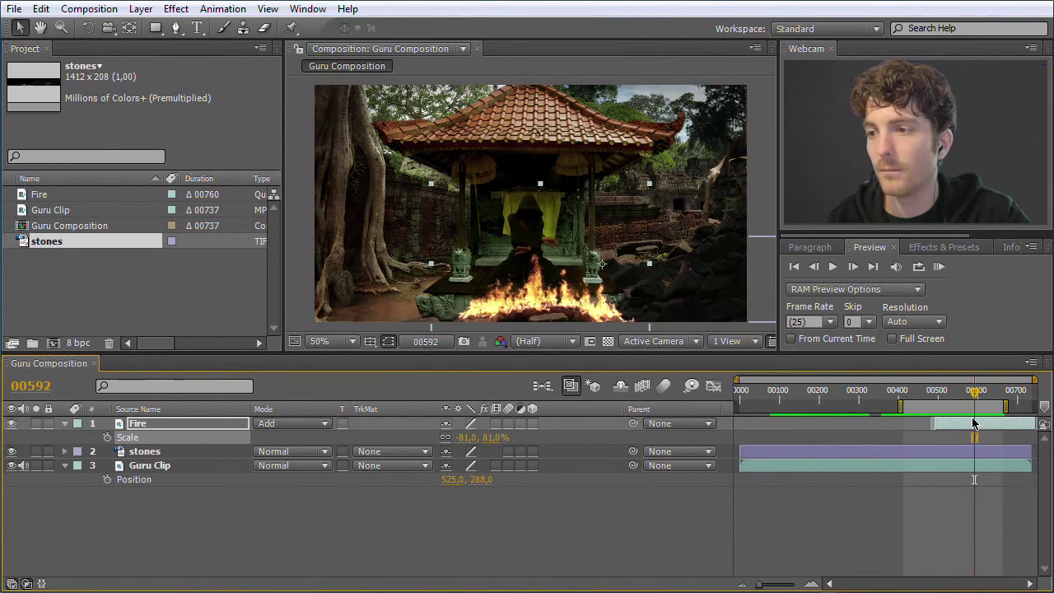
{"action": "left_click", "coordinate": [949, 427]}
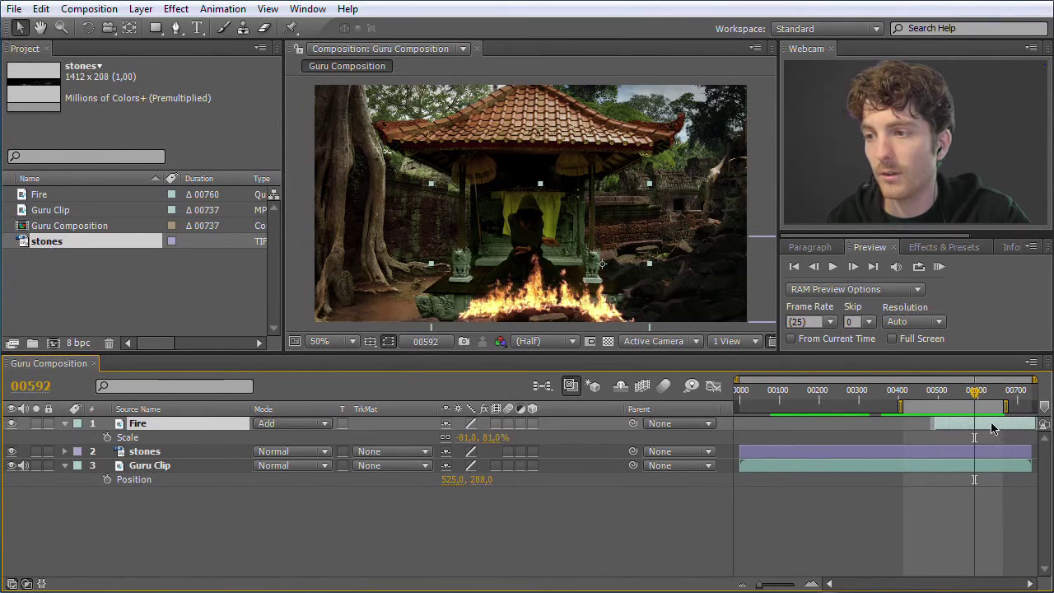
{"action": "left_click_drag", "start_coordinate": [985, 428], "coordinate": [1025, 431]}
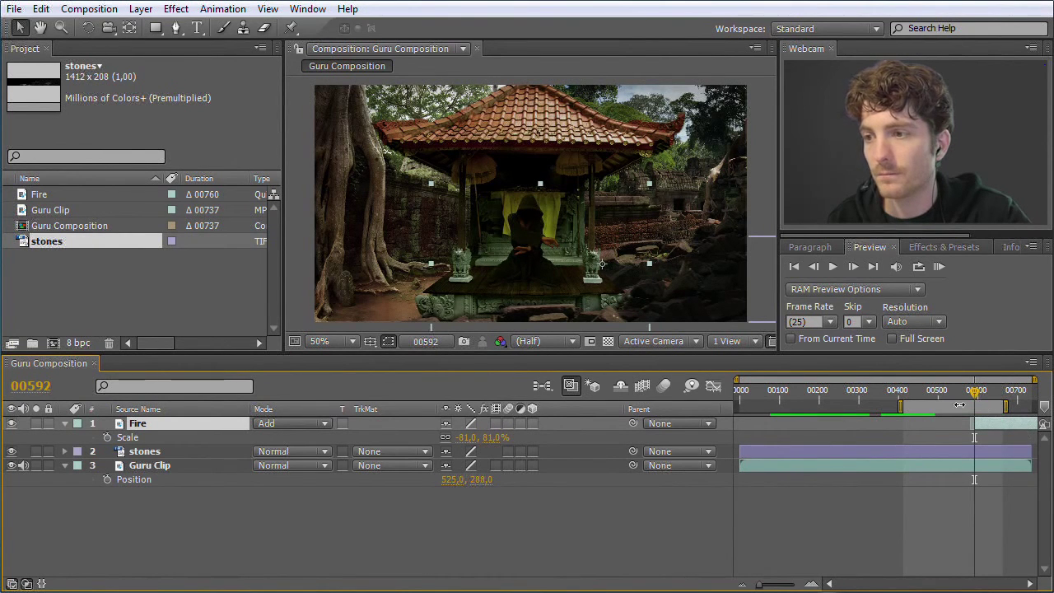
Step: Start the work area at about frame 540 and RAM preview the fire's new timing
{"action": "left_click_drag", "start_coordinate": [899, 406], "coordinate": [952, 406]}
{"action": "left_click", "coordinate": [938, 267]}
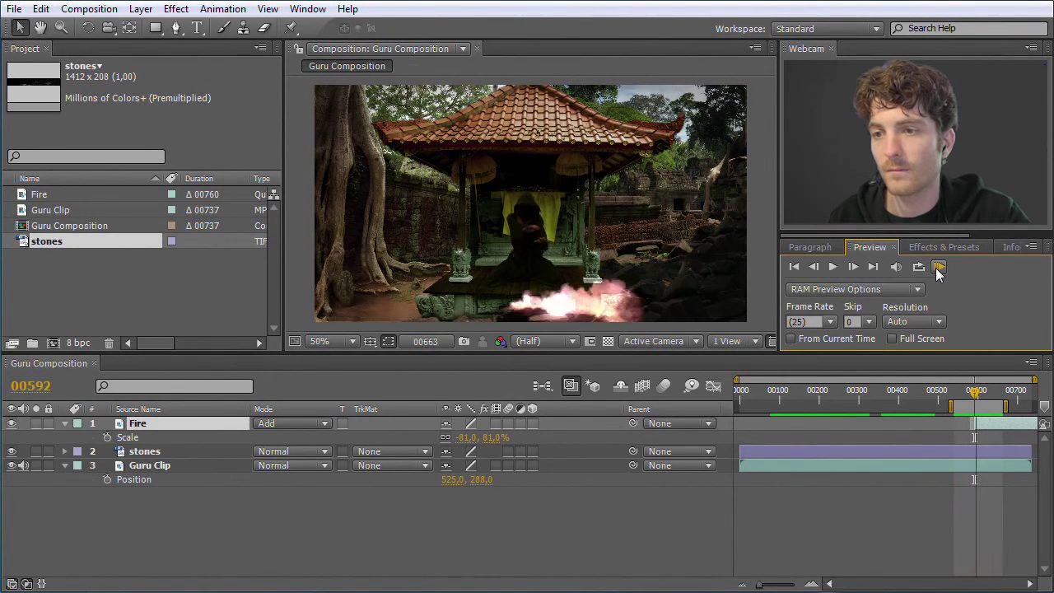
{"action": "left_click", "coordinate": [936, 267]}
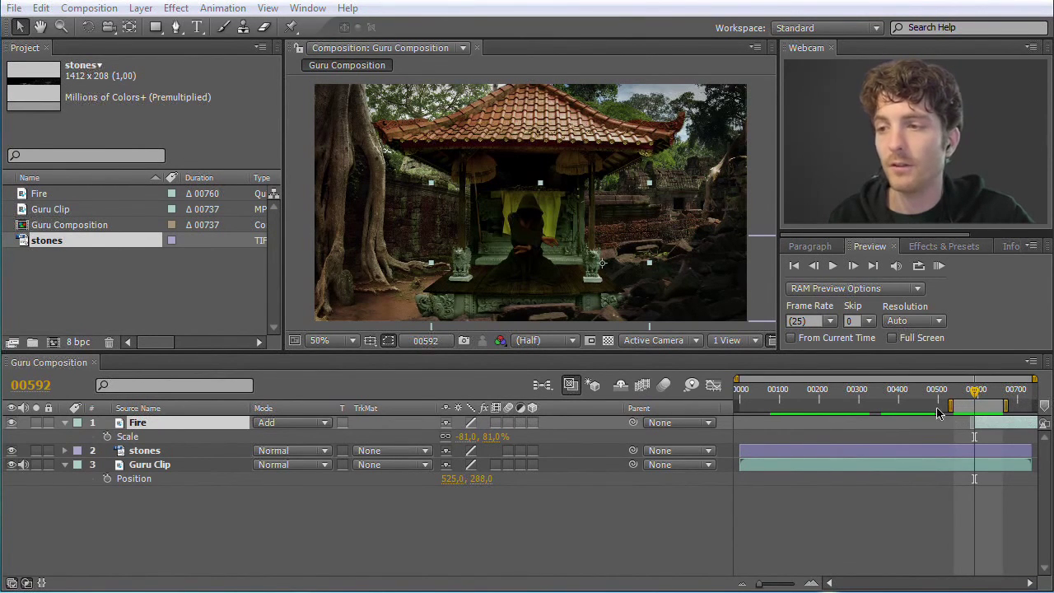
Step: Extend the work area over the whole composition and set the current time to frame 390
{"action": "left_click_drag", "start_coordinate": [953, 407], "coordinate": [716, 407]}
{"action": "left_click_drag", "start_coordinate": [993, 404], "coordinate": [1020, 404]}
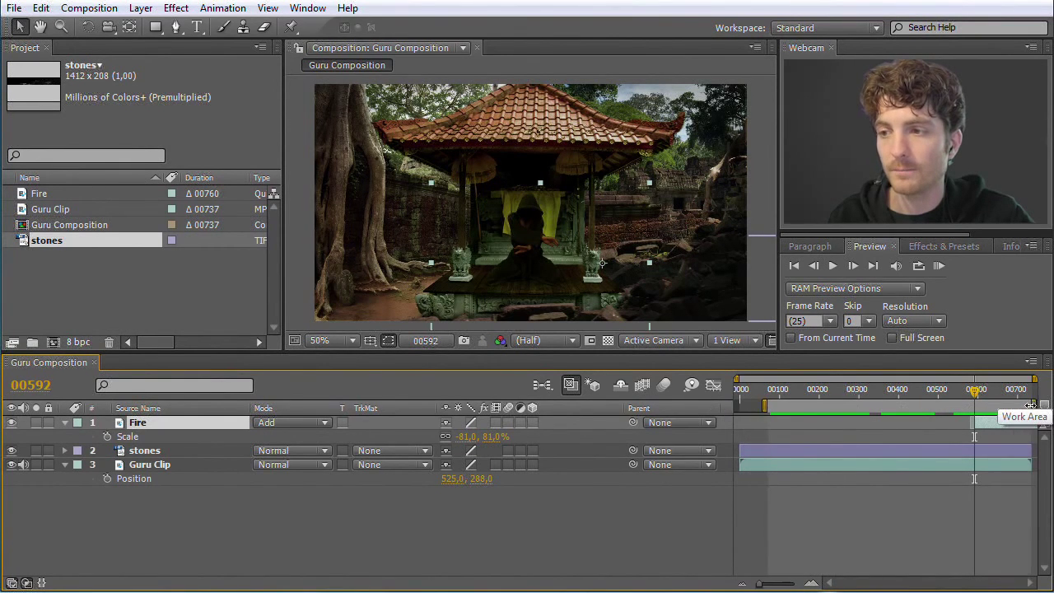
{"action": "left_click_drag", "start_coordinate": [765, 406], "coordinate": [736, 406]}
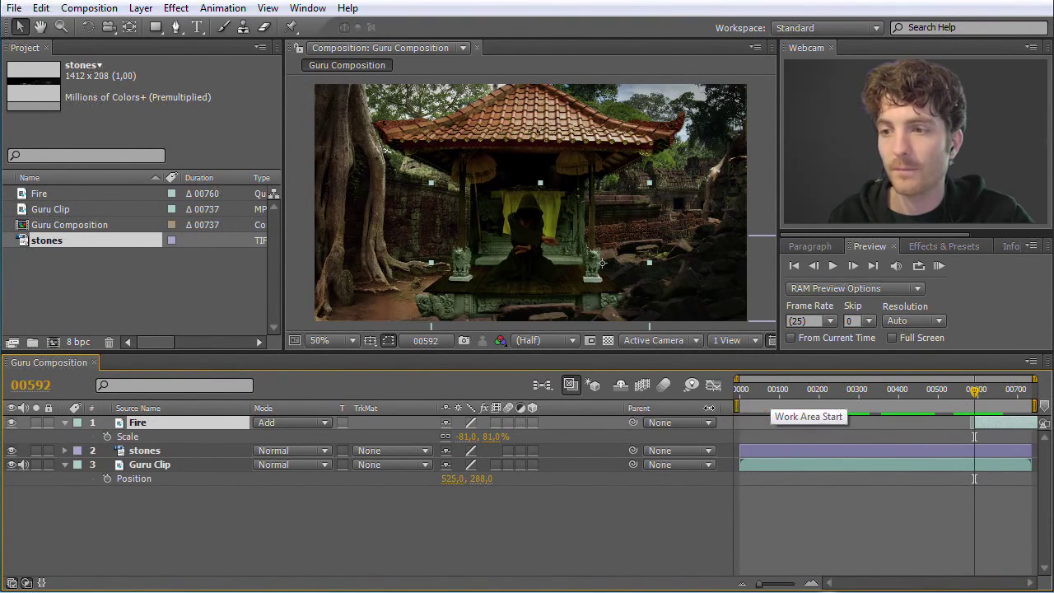
{"action": "left_click", "coordinate": [1030, 402]}
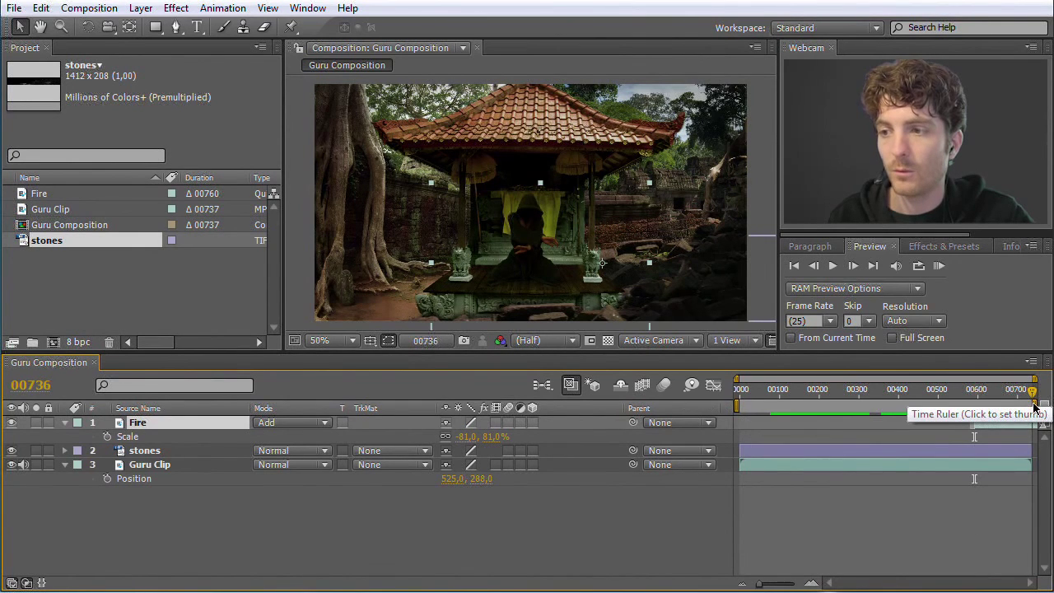
{"action": "left_click_drag", "start_coordinate": [1030, 403], "coordinate": [894, 404]}
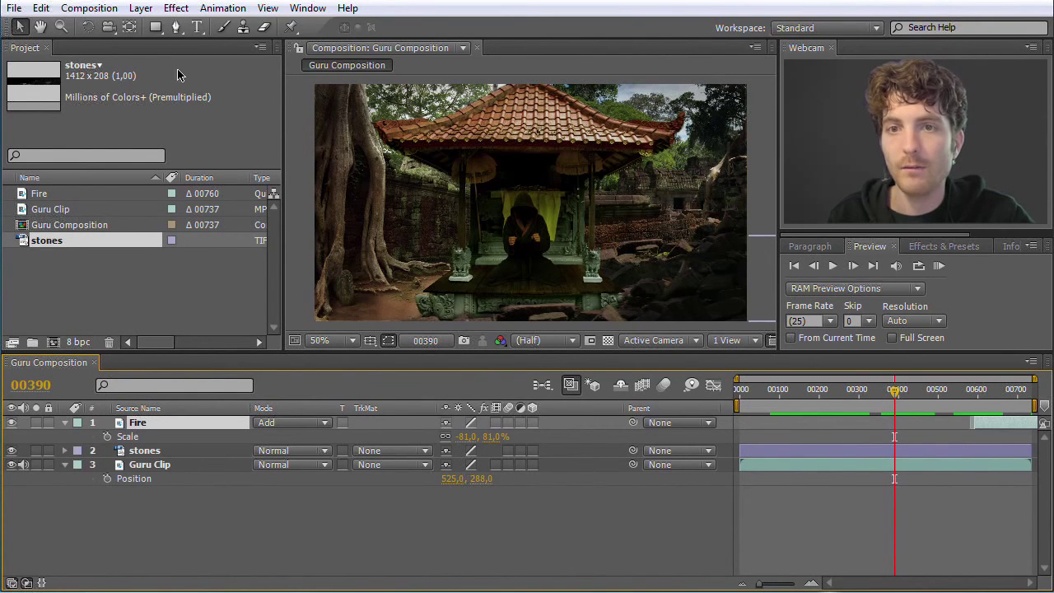
Step: Add the Guru Composition to the render queue
{"action": "left_click", "coordinate": [89, 8]}
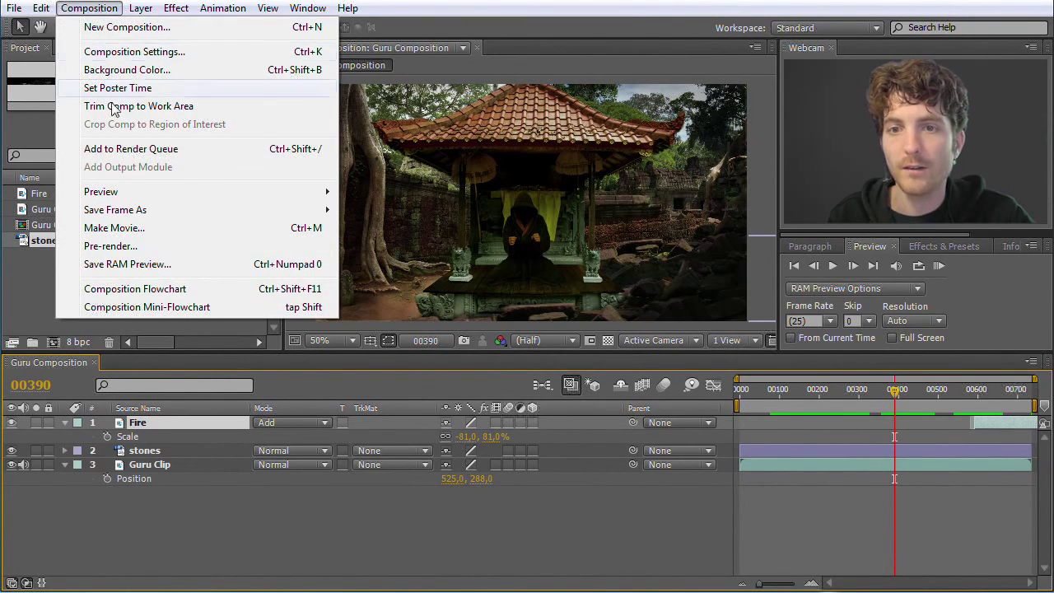
{"action": "left_click", "coordinate": [128, 152]}
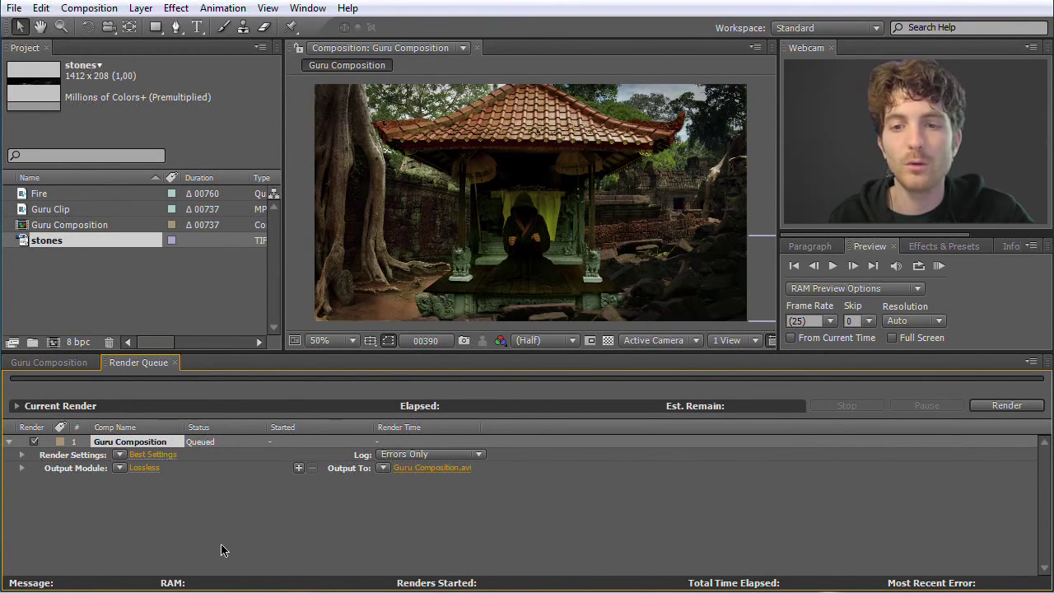
Step: Use the Best Settings render template and the Lossless output module for the queued Guru Composition
{"action": "left_click", "coordinate": [120, 454]}
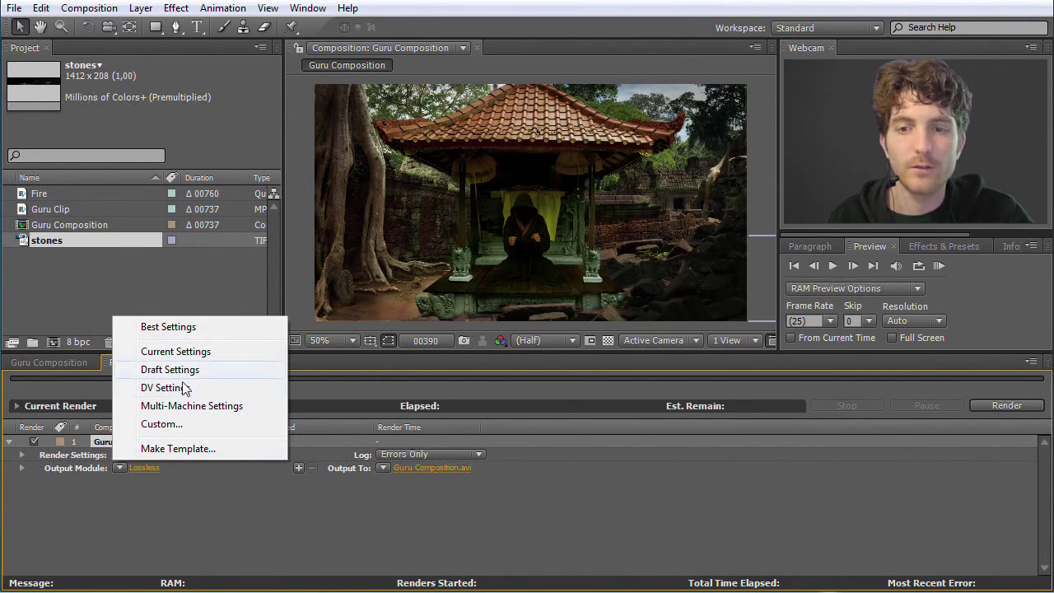
{"action": "left_click", "coordinate": [177, 327]}
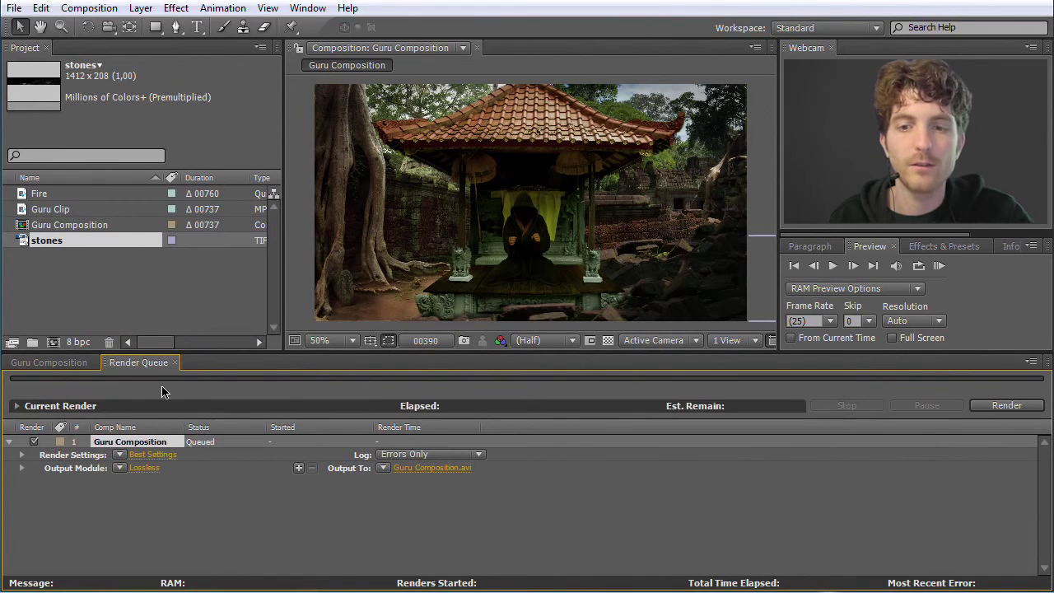
{"action": "left_click", "coordinate": [120, 467]}
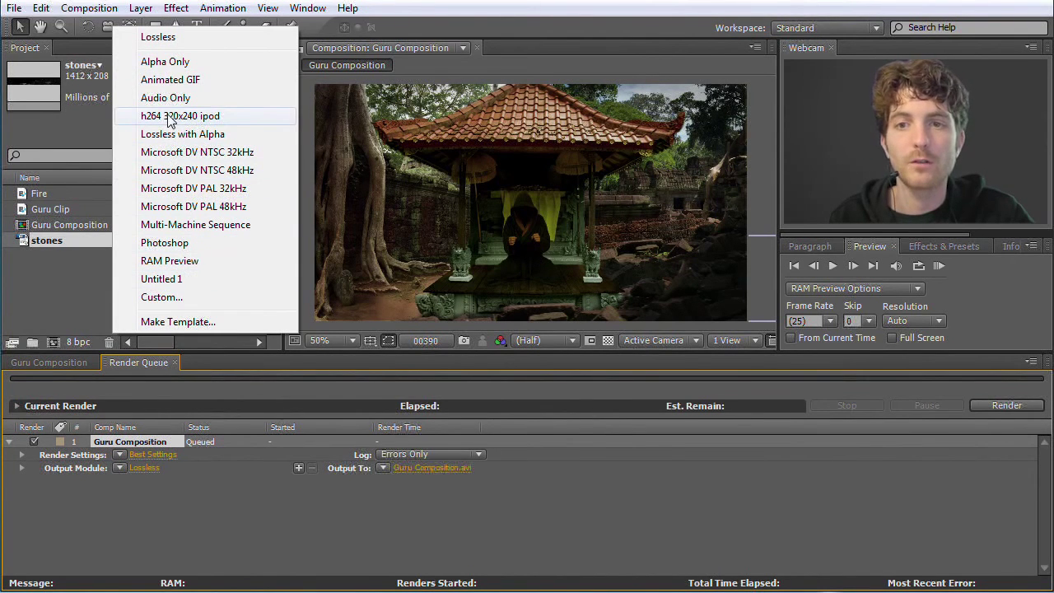
{"action": "left_click", "coordinate": [190, 38]}
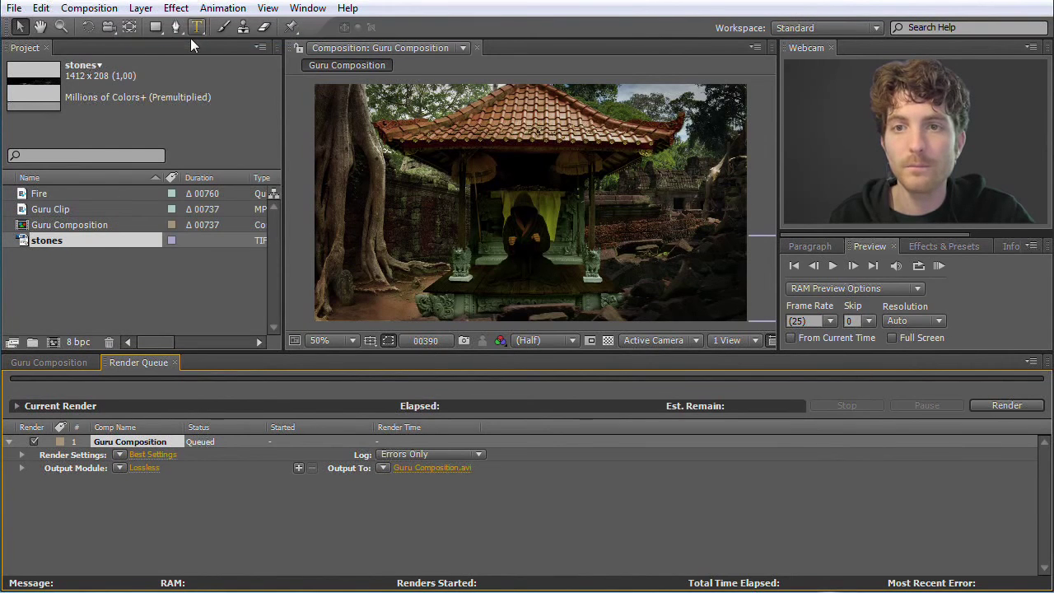
{"action": "left_click", "coordinate": [120, 468]}
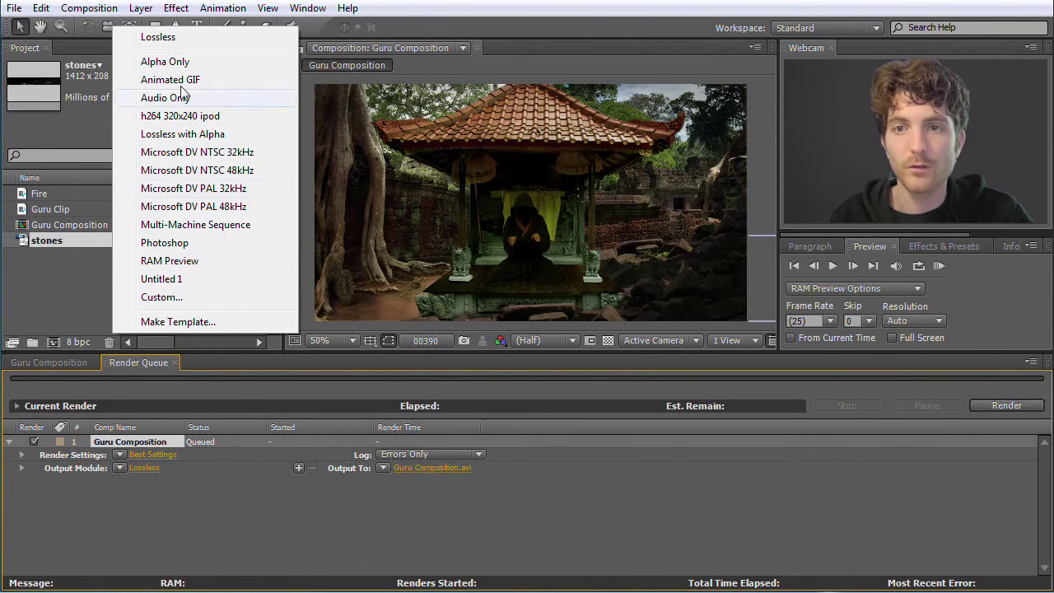
{"action": "left_click", "coordinate": [165, 37]}
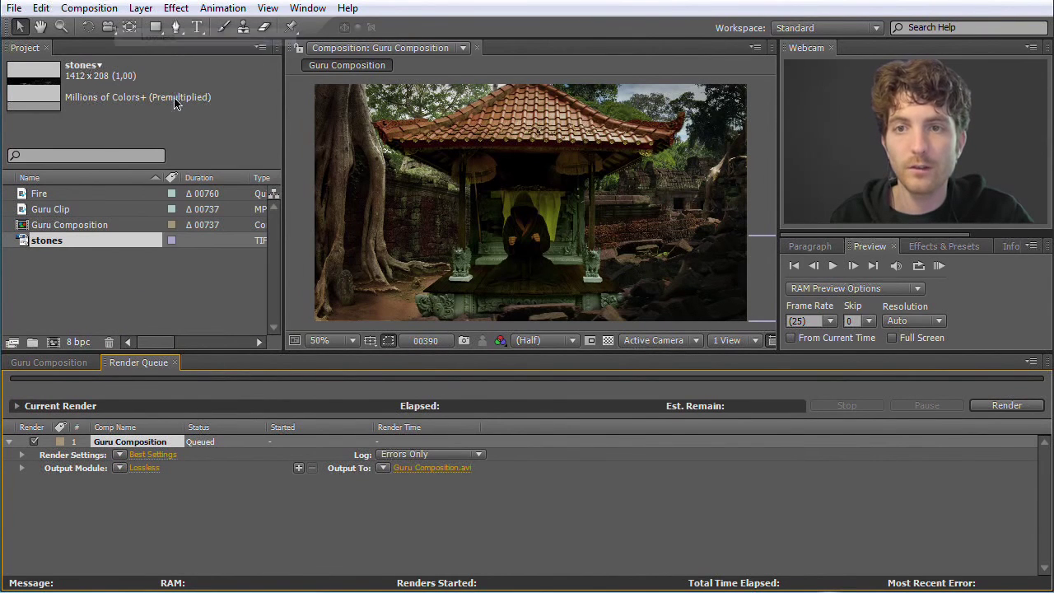
Step: Set the output format to TIFF Sequence and save the output as Guru Composition_[#####].tif in the source video tifs folder
{"action": "left_click", "coordinate": [145, 467]}
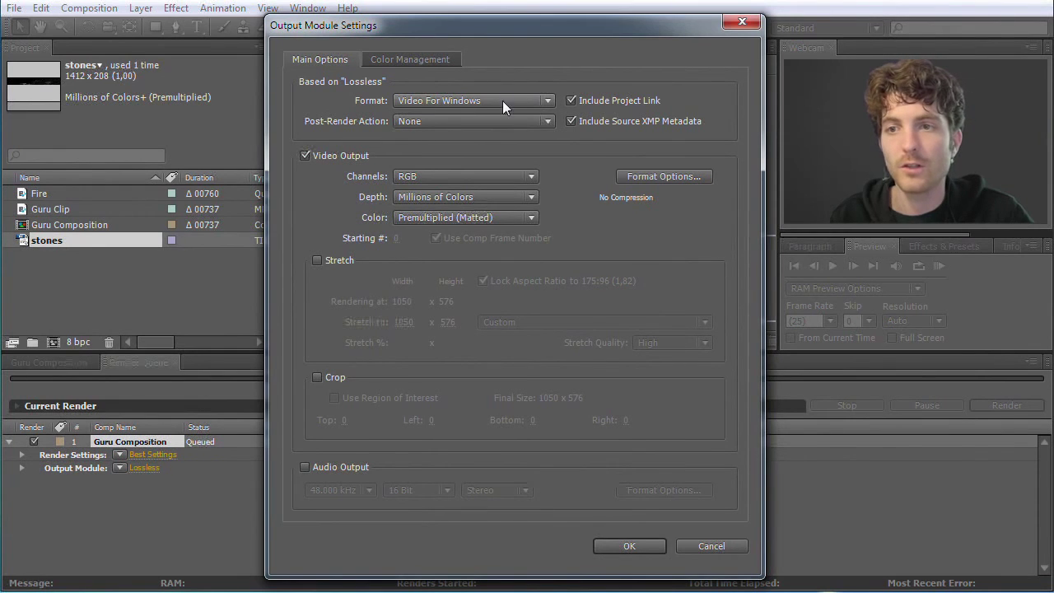
{"action": "left_click", "coordinate": [548, 102]}
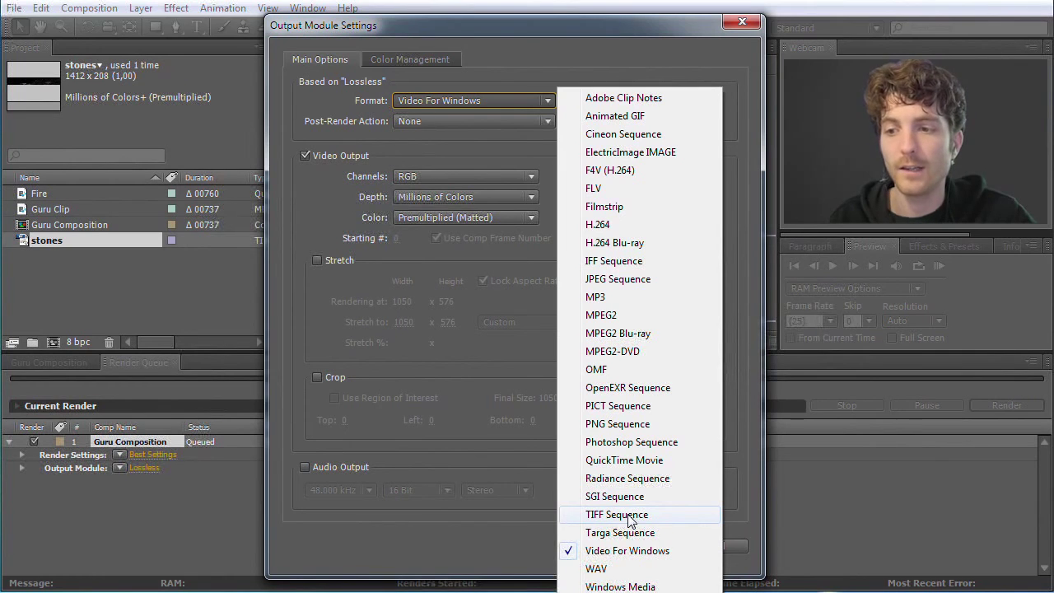
{"action": "left_click", "coordinate": [630, 516]}
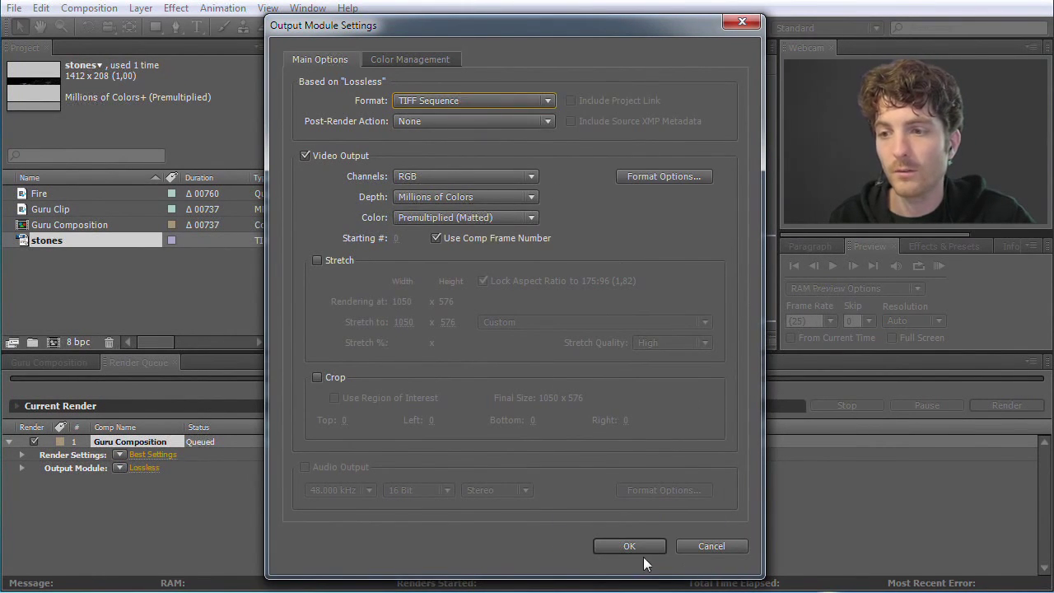
{"action": "left_click", "coordinate": [629, 546]}
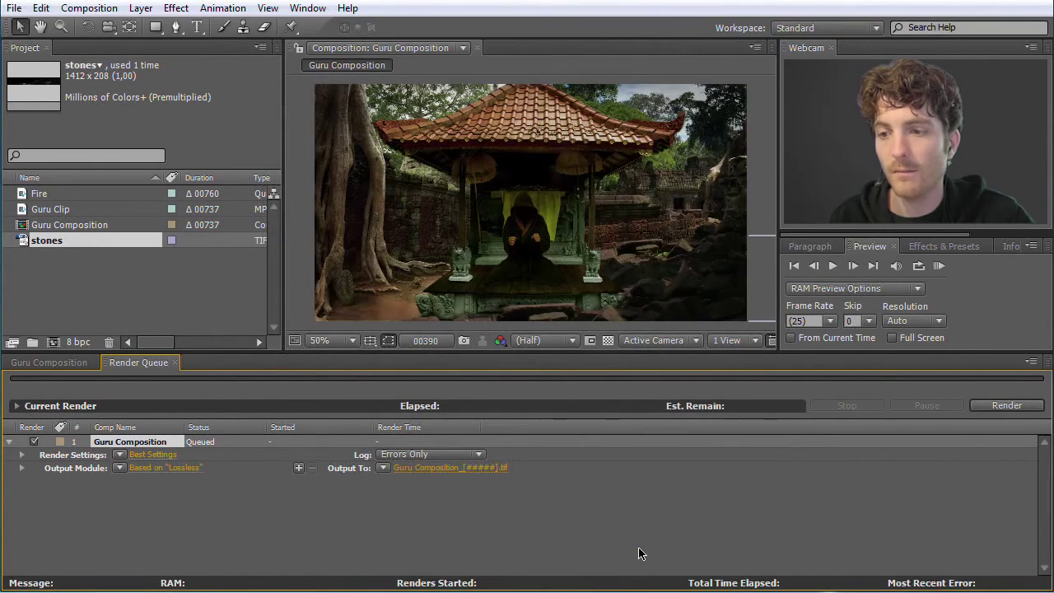
{"action": "left_click", "coordinate": [427, 469]}
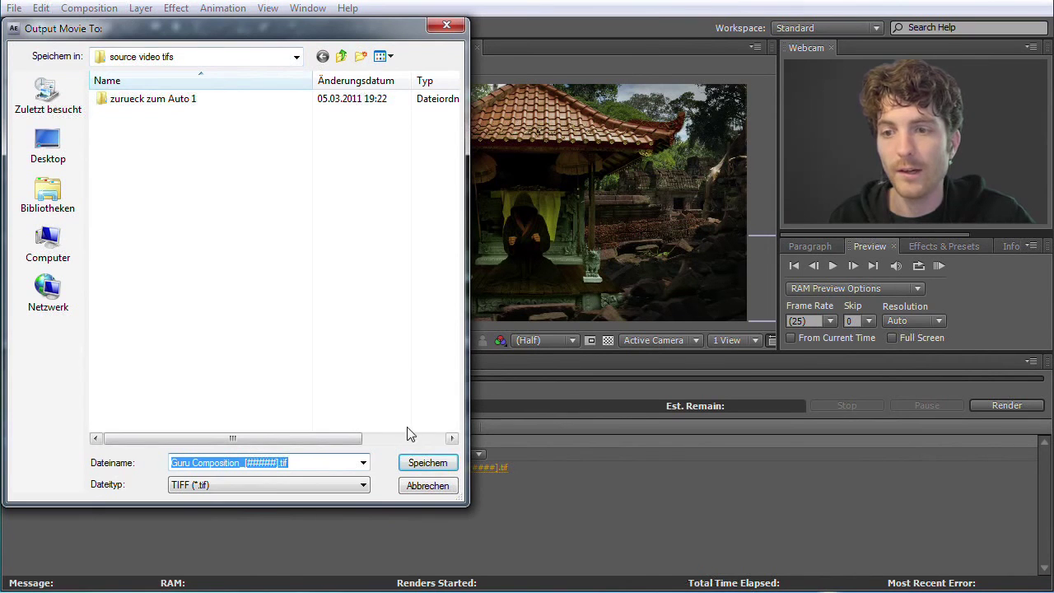
{"action": "left_click", "coordinate": [440, 463]}
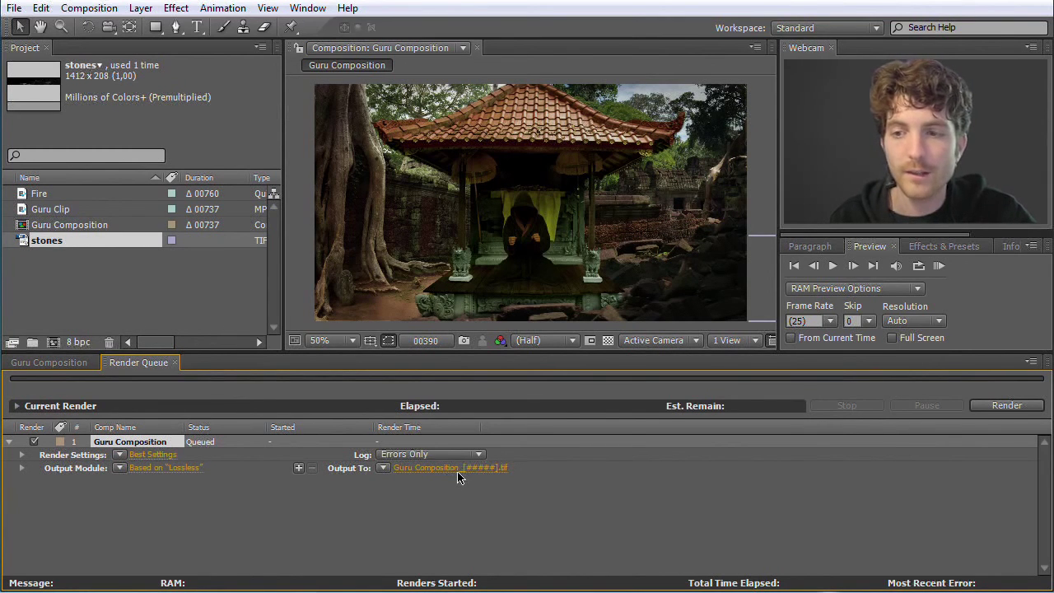
Step: Check the composition's work area and frame 592, and review the time span in the render settings without changing them
{"action": "left_click", "coordinate": [57, 363]}
{"action": "left_click_drag", "start_coordinate": [897, 388], "coordinate": [976, 393]}
{"action": "mouse_move", "coordinate": [738, 404]}
{"action": "left_mouse_down"}
{"action": "mouse_move", "coordinate": [1012, 397]}
{"action": "mouse_move", "coordinate": [738, 404]}
{"action": "left_mouse_up"}
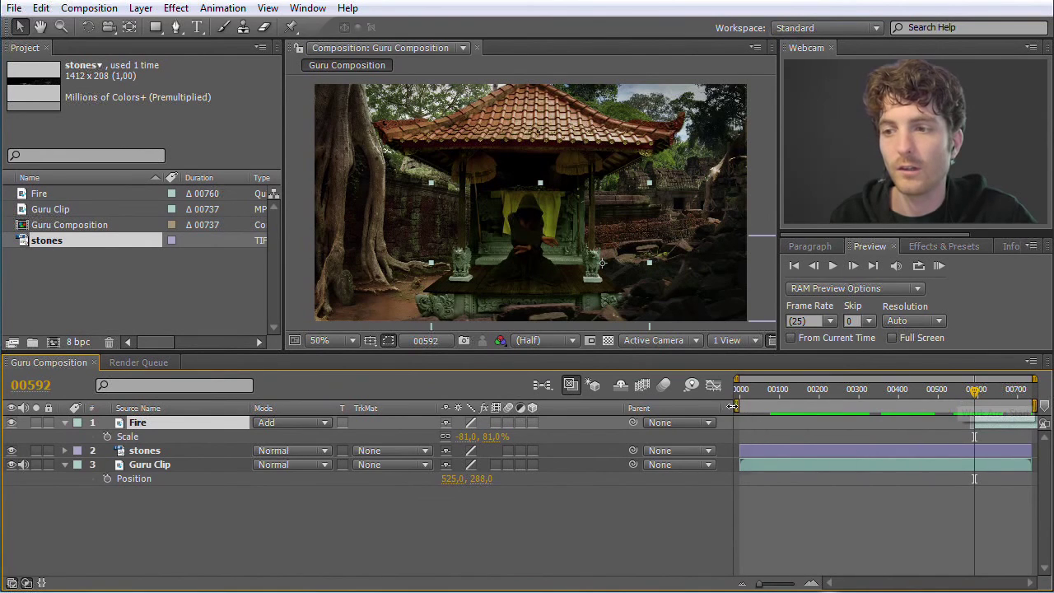
{"action": "left_click", "coordinate": [158, 362]}
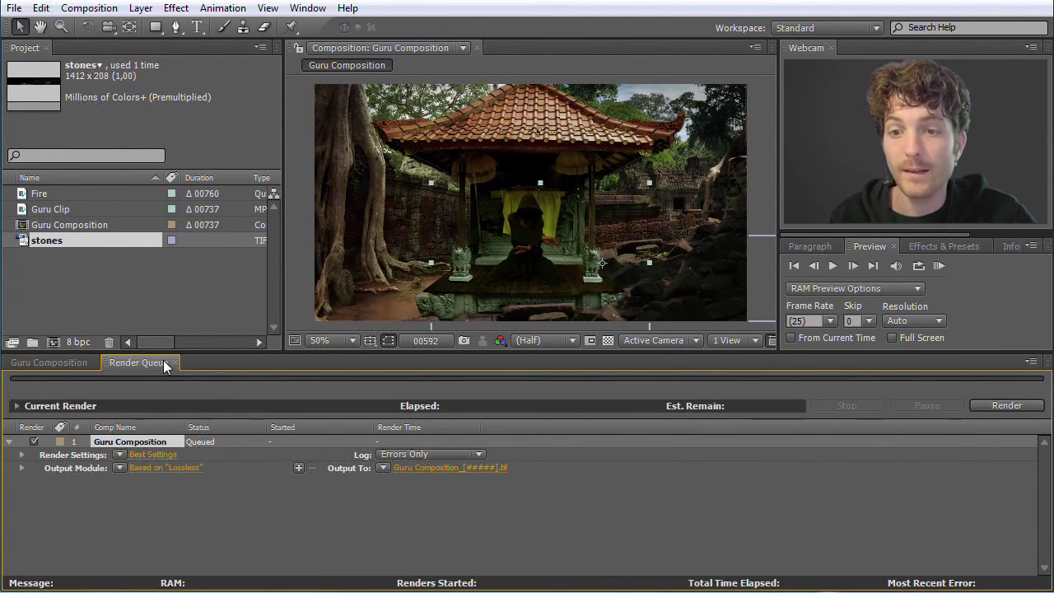
{"action": "left_click", "coordinate": [149, 458]}
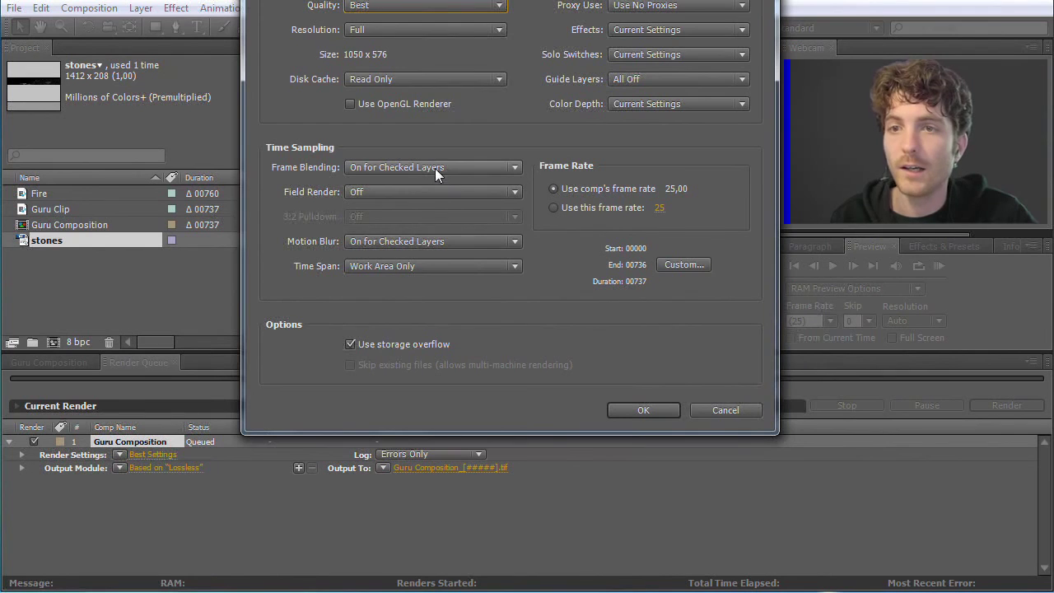
{"action": "left_click_drag", "start_coordinate": [428, 0], "coordinate": [428, 2]}
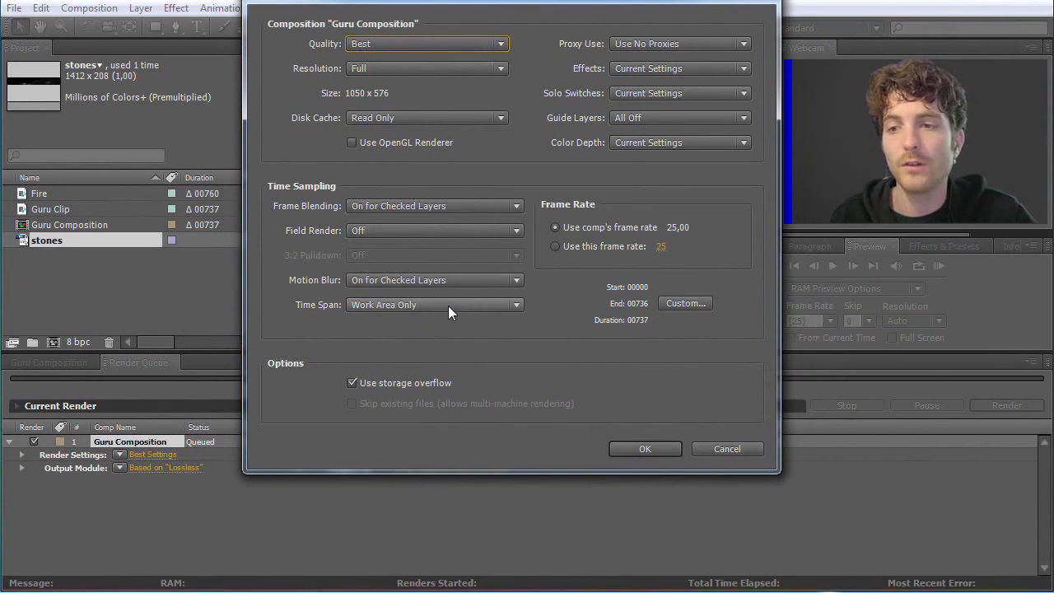
{"action": "left_click", "coordinate": [727, 450]}
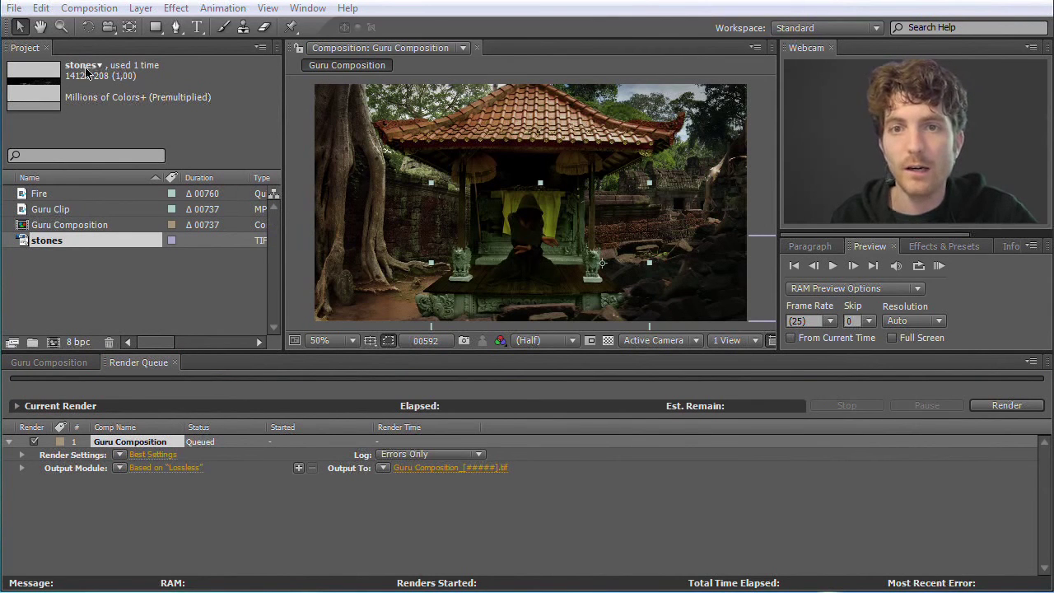
Step: Save the project, switch to Adobe Media Encoder, and narrow and reposition its window to fit fully on screen
{"action": "left_click", "coordinate": [14, 8]}
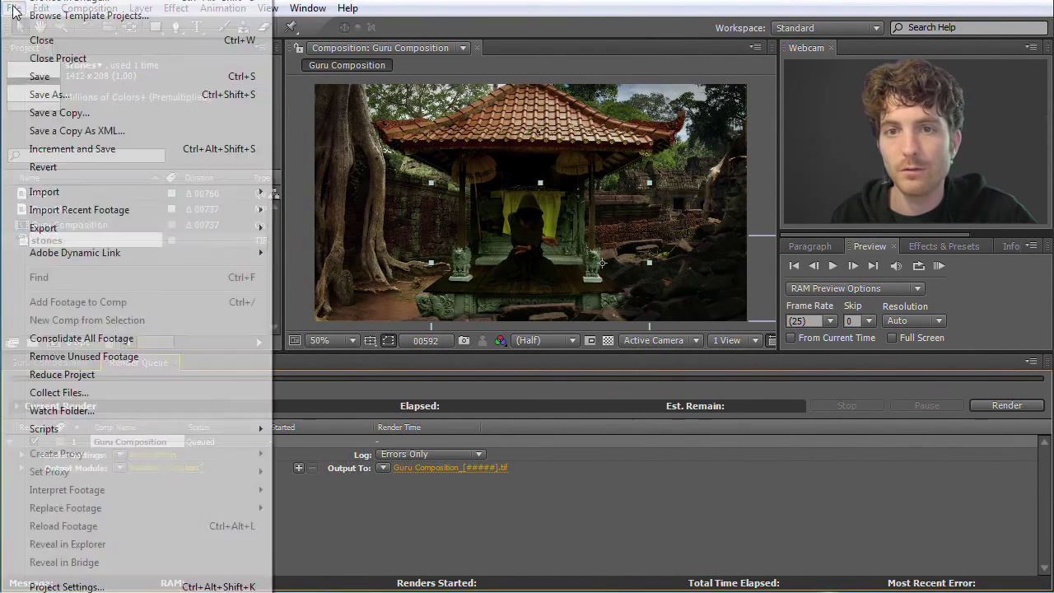
{"action": "left_click", "coordinate": [37, 77]}
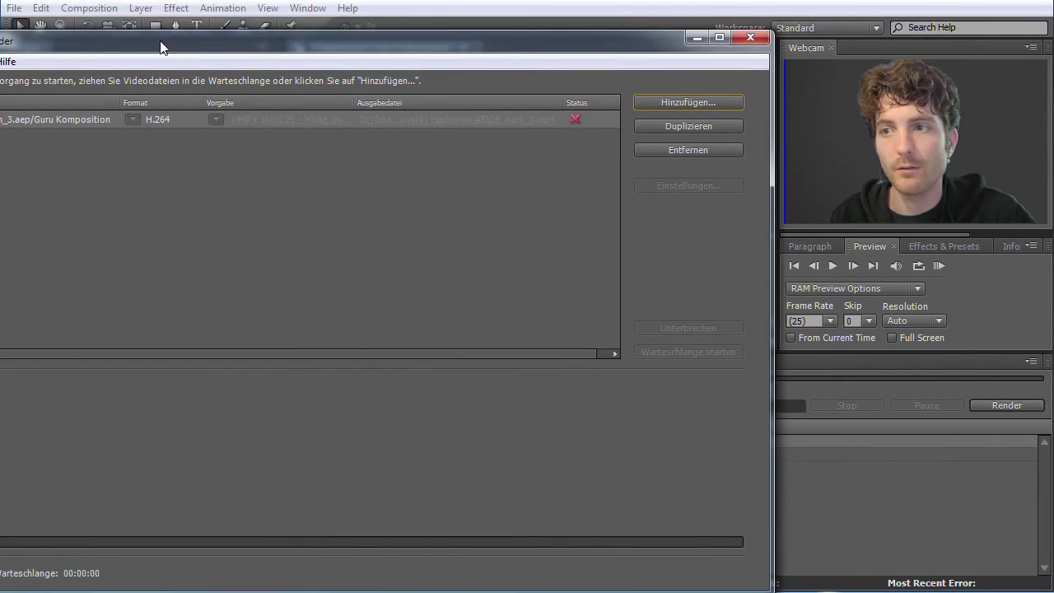
{"action": "left_click_drag", "start_coordinate": [163, 42], "coordinate": [146, 25]}
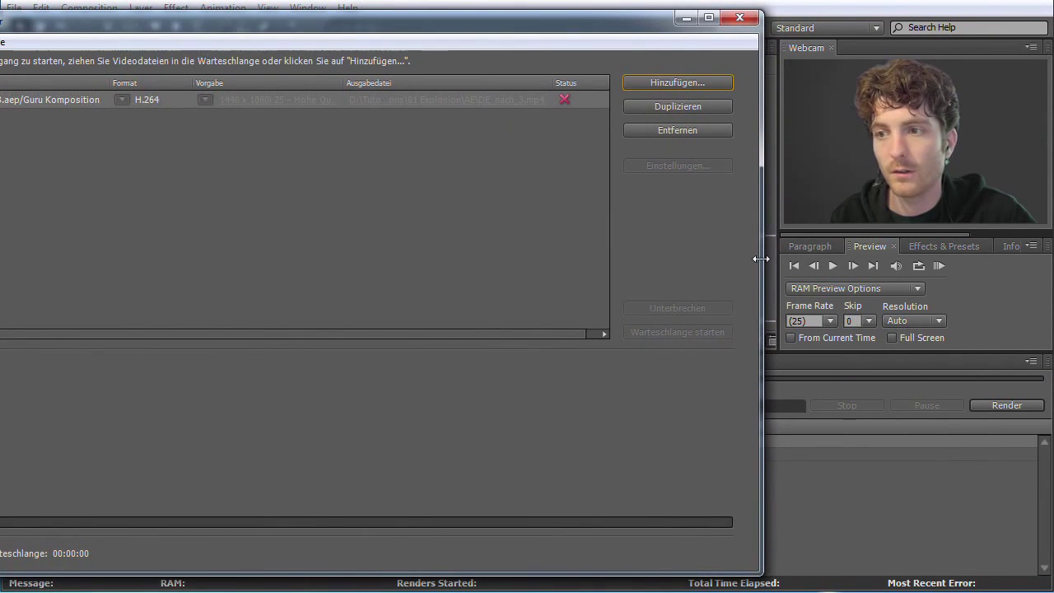
{"action": "left_click_drag", "start_coordinate": [759, 254], "coordinate": [454, 257]}
{"action": "left_click_drag", "start_coordinate": [99, 29], "coordinate": [268, 45]}
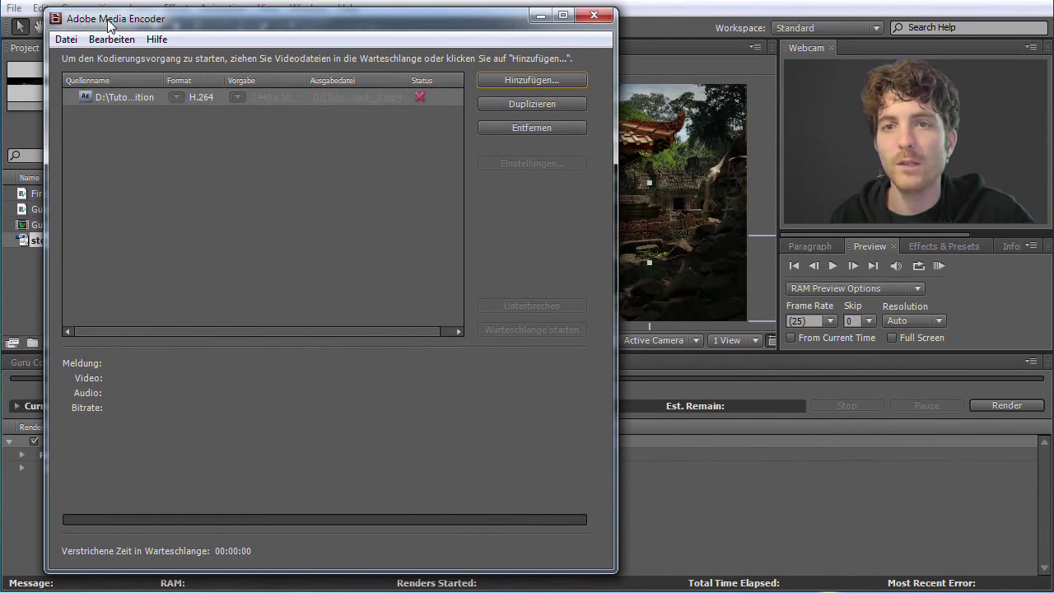
Step: Add the Guru Composition from the After Effects project EN_nach_2.aep to the encoding queue
{"action": "left_click", "coordinate": [67, 40]}
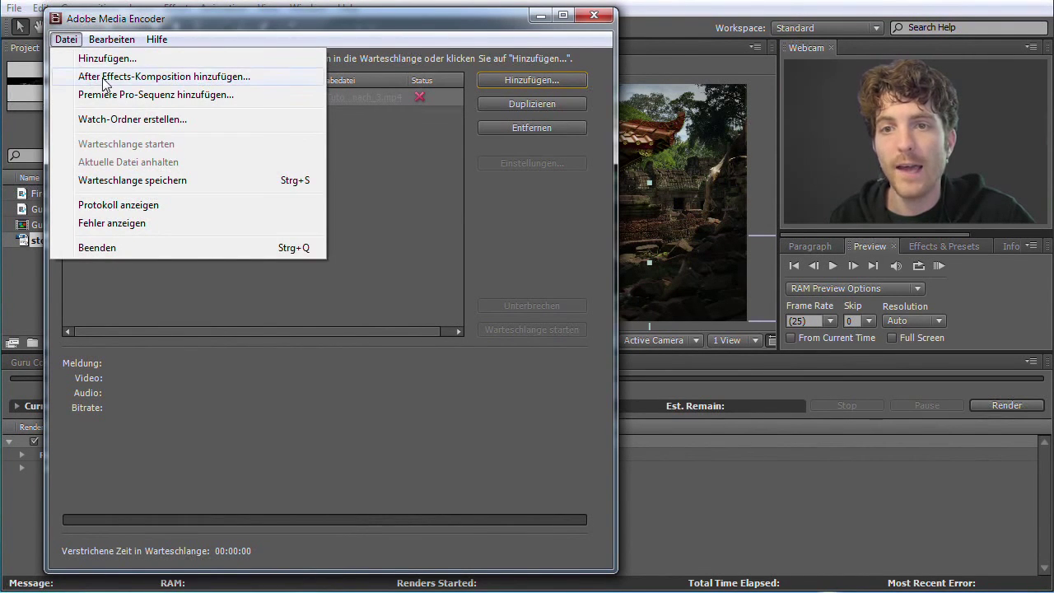
{"action": "left_click", "coordinate": [184, 78]}
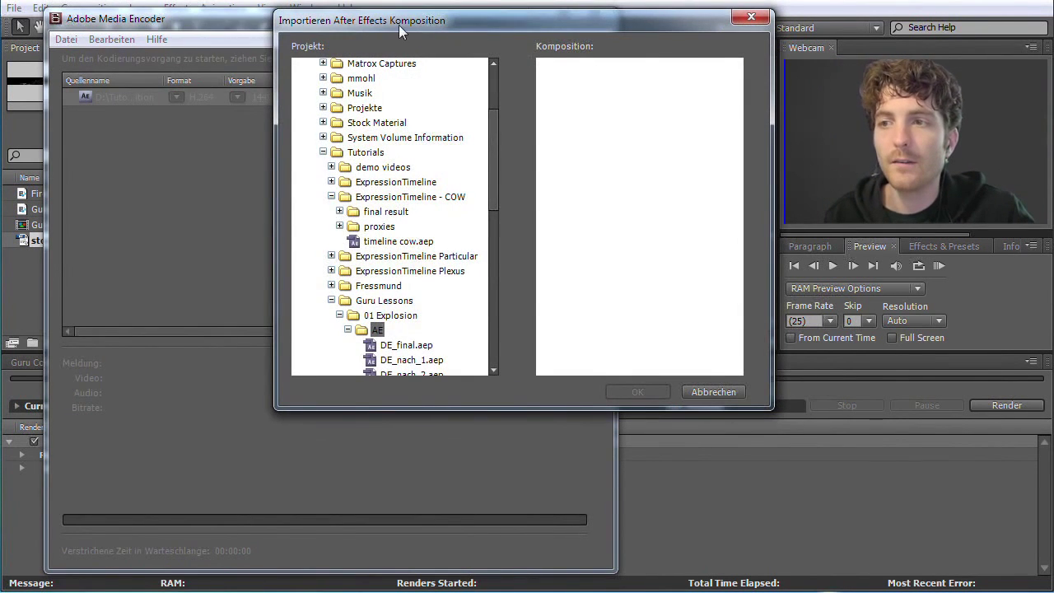
{"action": "left_click_drag", "start_coordinate": [331, 254], "coordinate": [313, 357]}
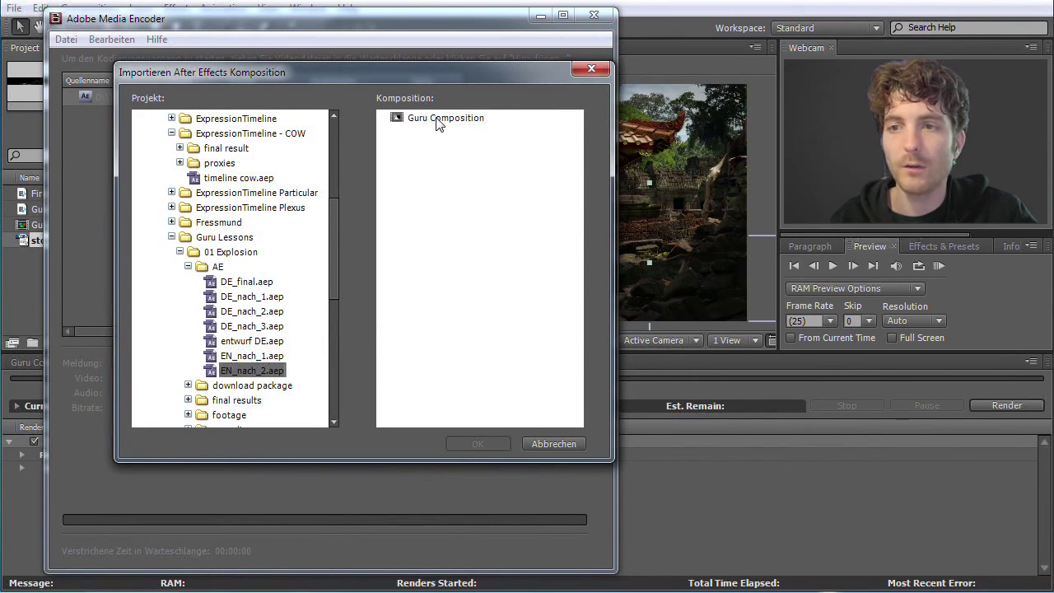
{"action": "left_click", "coordinate": [439, 120]}
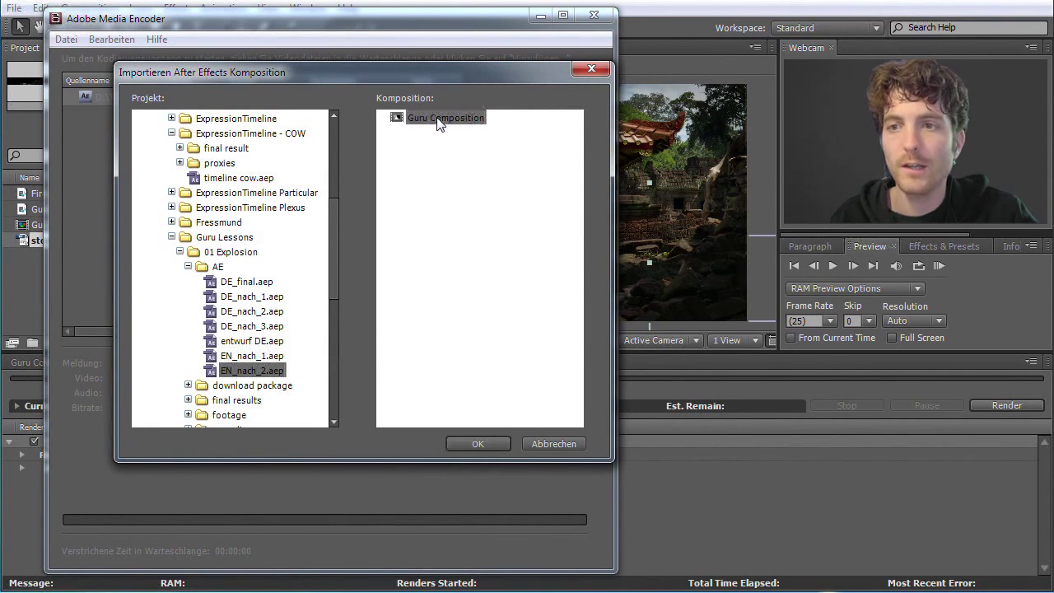
{"action": "left_click", "coordinate": [486, 444]}
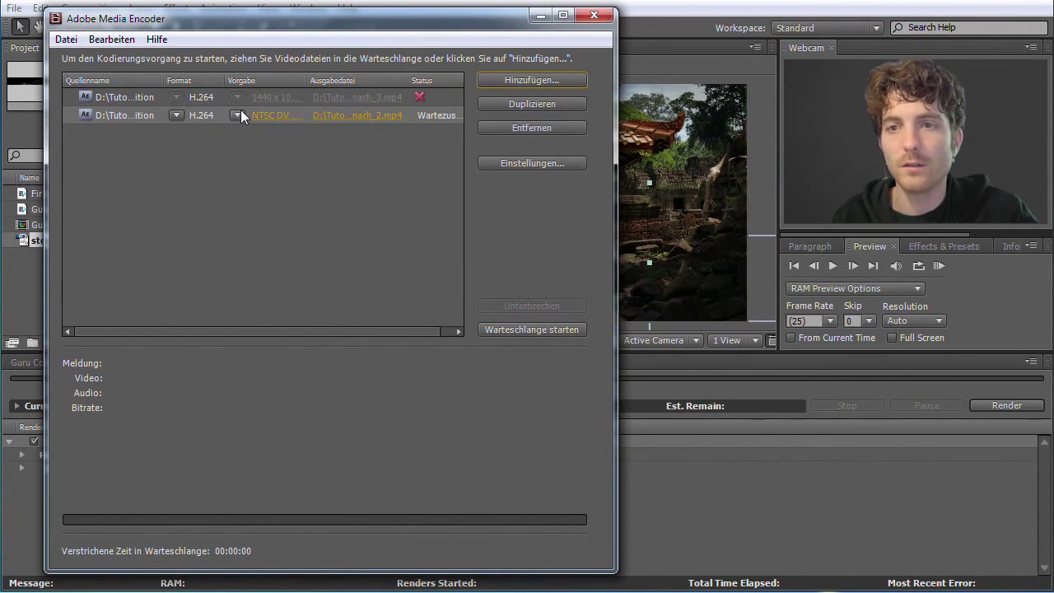
Step: Set the new queue entry to the H.264 format with the YouTube Widescreen HD preset
{"action": "left_click", "coordinate": [237, 115]}
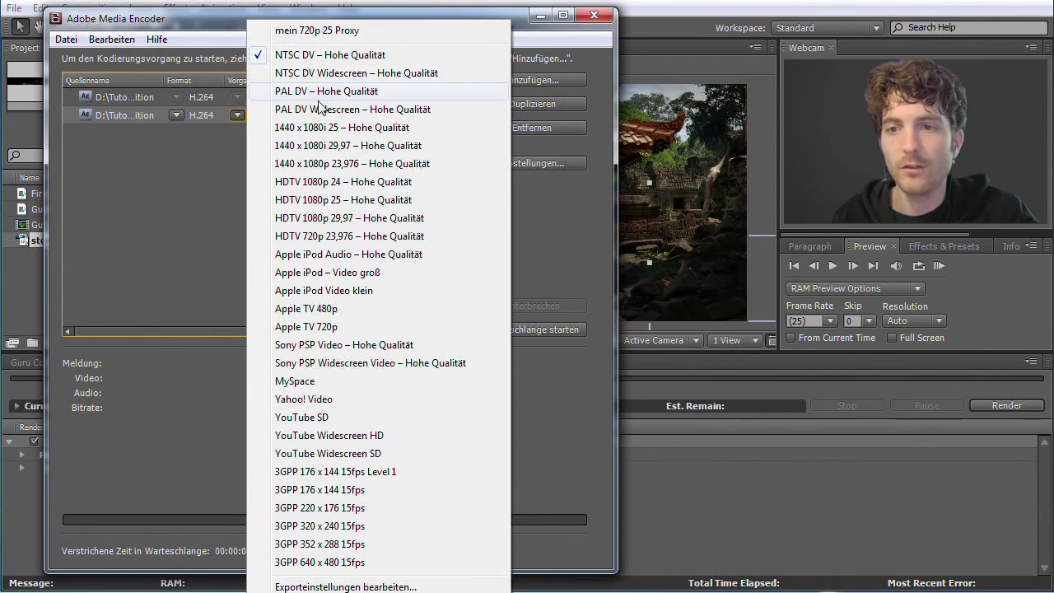
{"action": "left_click", "coordinate": [344, 436]}
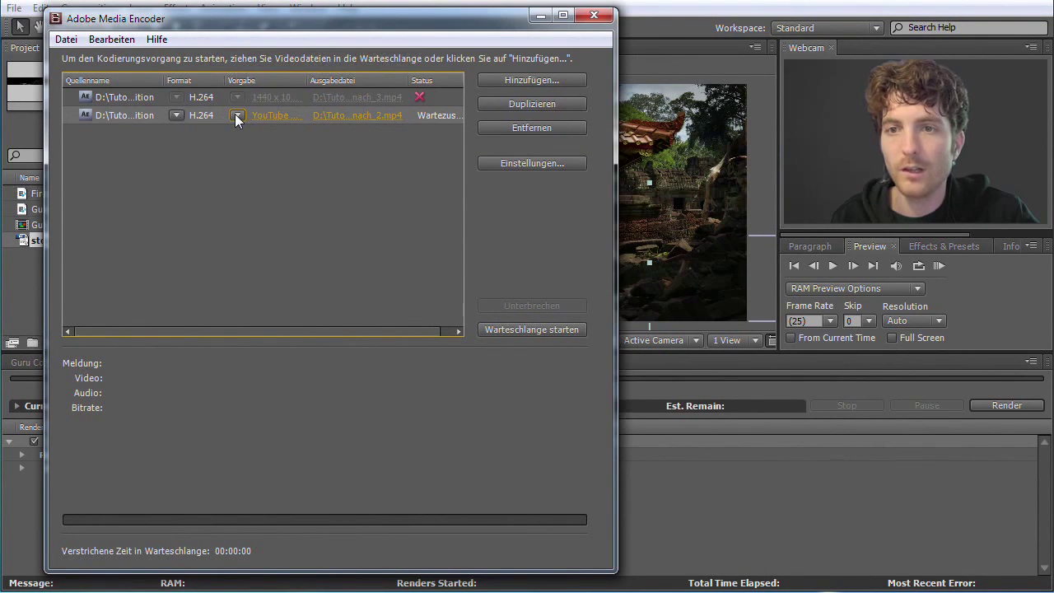
{"action": "left_click", "coordinate": [177, 115]}
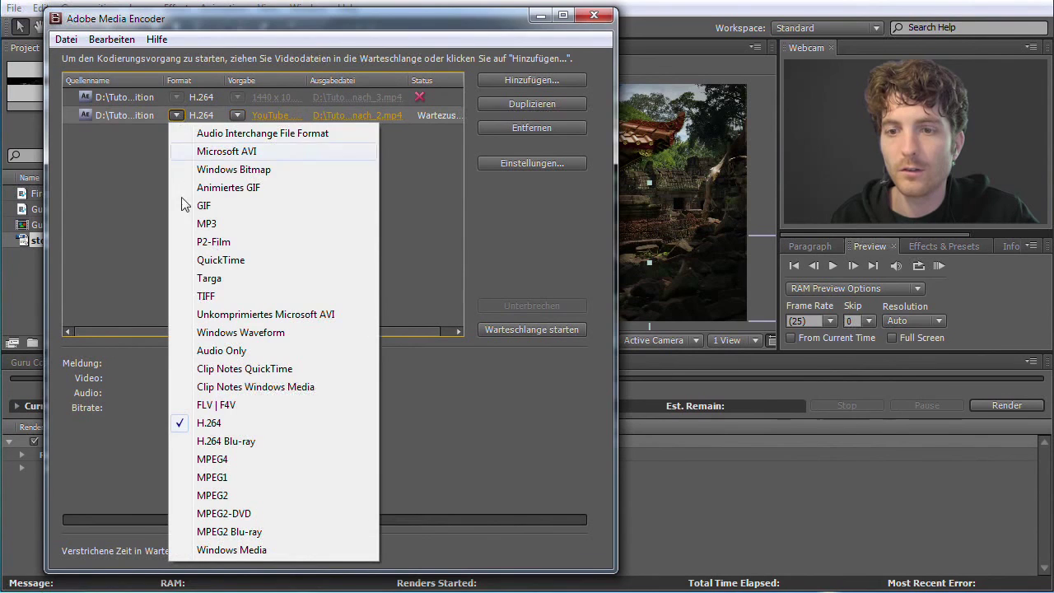
{"action": "left_click", "coordinate": [224, 423]}
{"action": "left_click", "coordinate": [237, 116]}
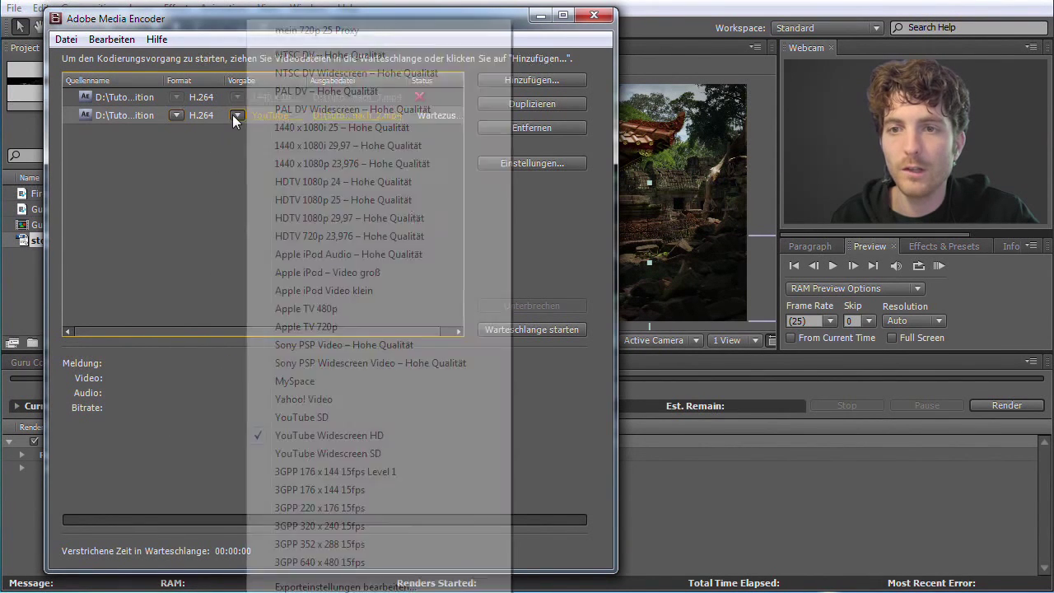
{"action": "left_click", "coordinate": [318, 436]}
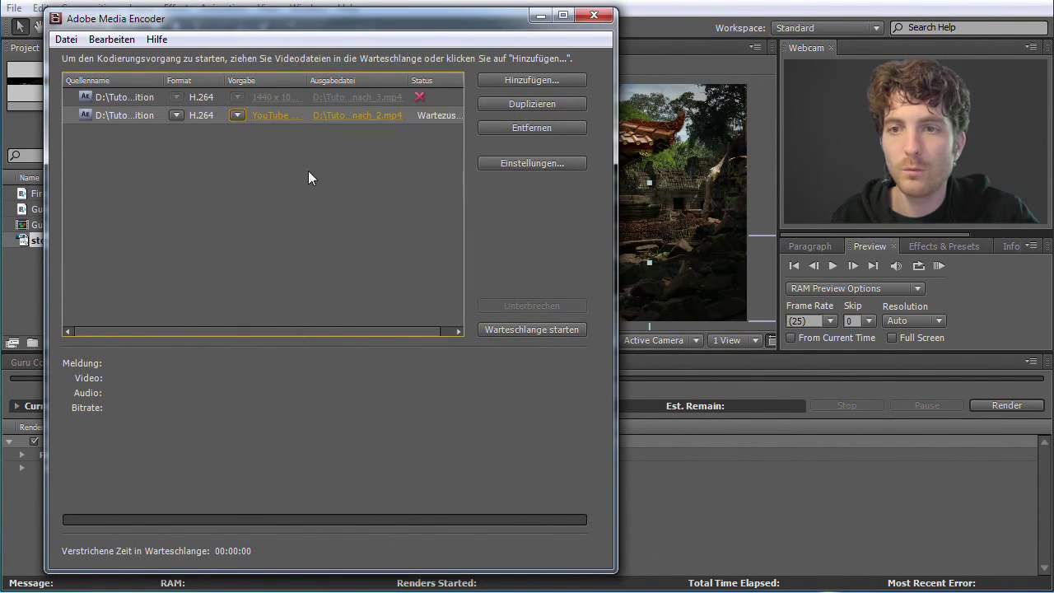
Step: Name the entry's output file guru_final_video.mp4 and save it in the AE folder
{"action": "left_click", "coordinate": [363, 115]}
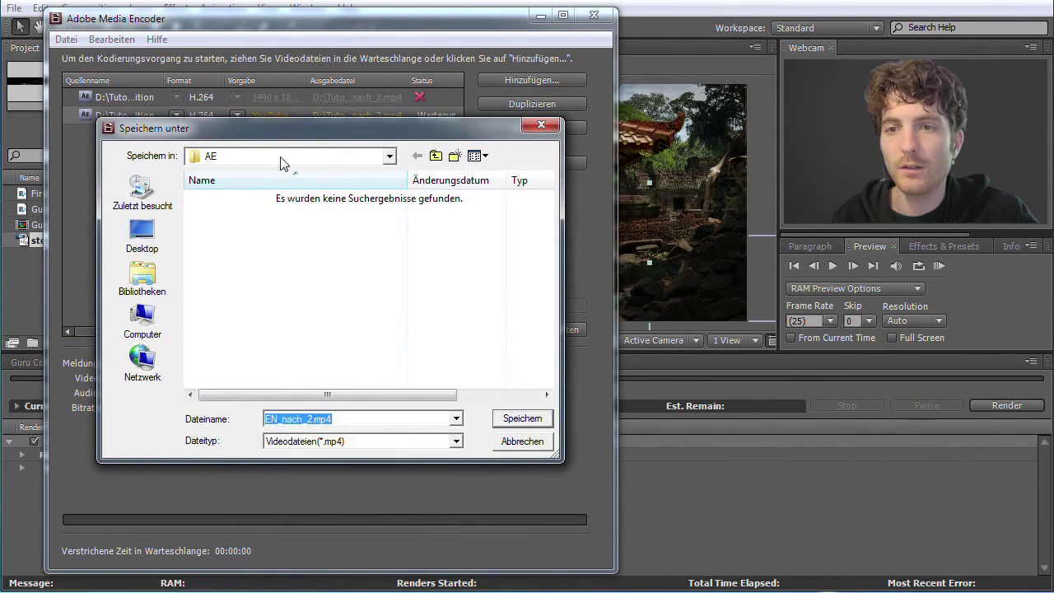
{"action": "left_click", "coordinate": [307, 420]}
{"action": "left_click_drag", "start_coordinate": [307, 420], "coordinate": [263, 419]}
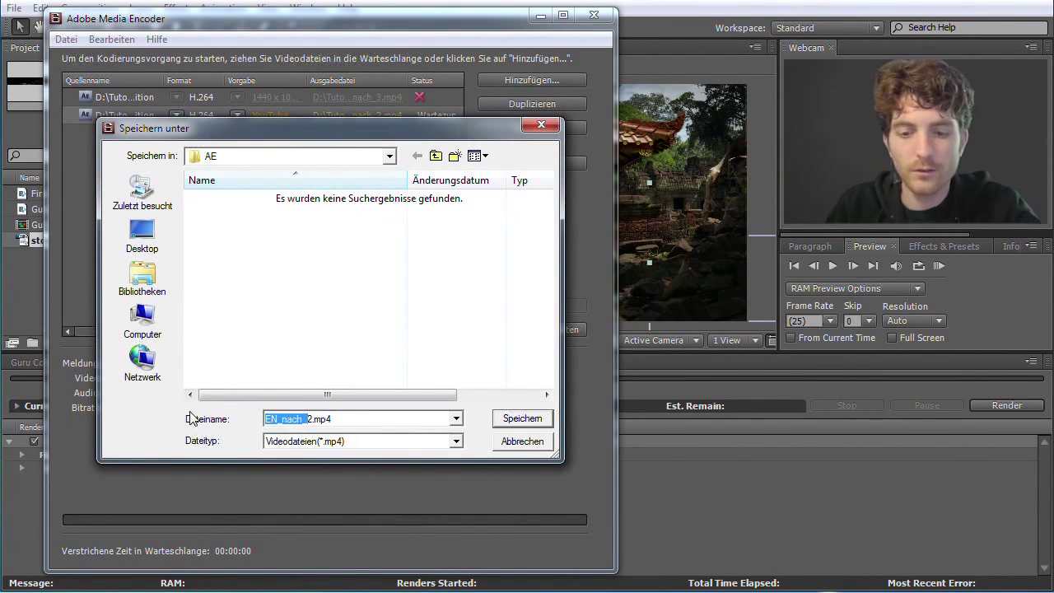
{"action": "key", "text": "BackSpace"}
{"action": "type", "text": "guru"}
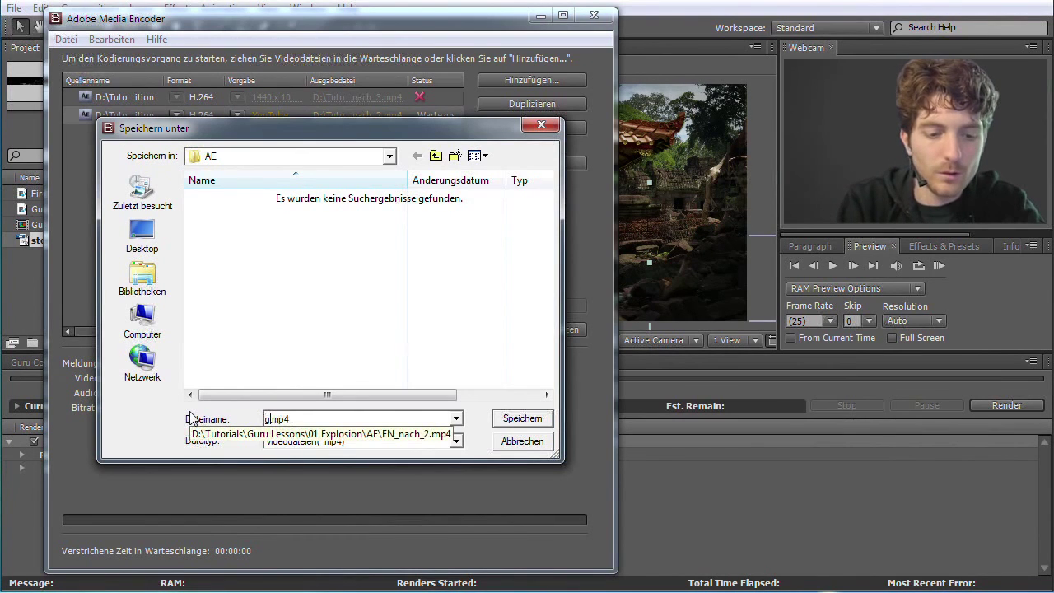
{"action": "key", "text": "Delete"}
{"action": "type", "text": "_final_video"}
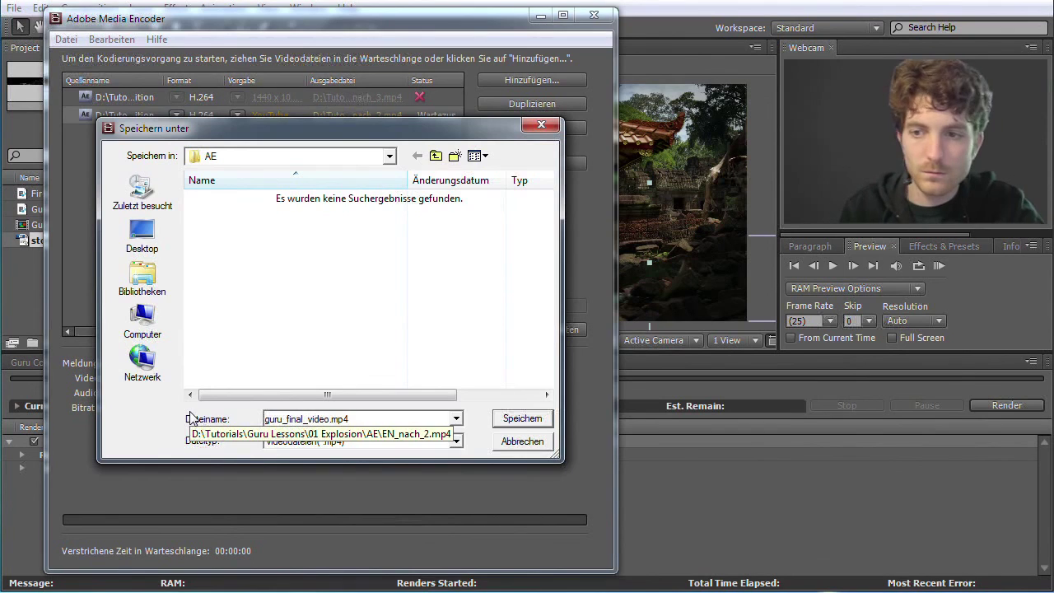
{"action": "left_click", "coordinate": [522, 418]}
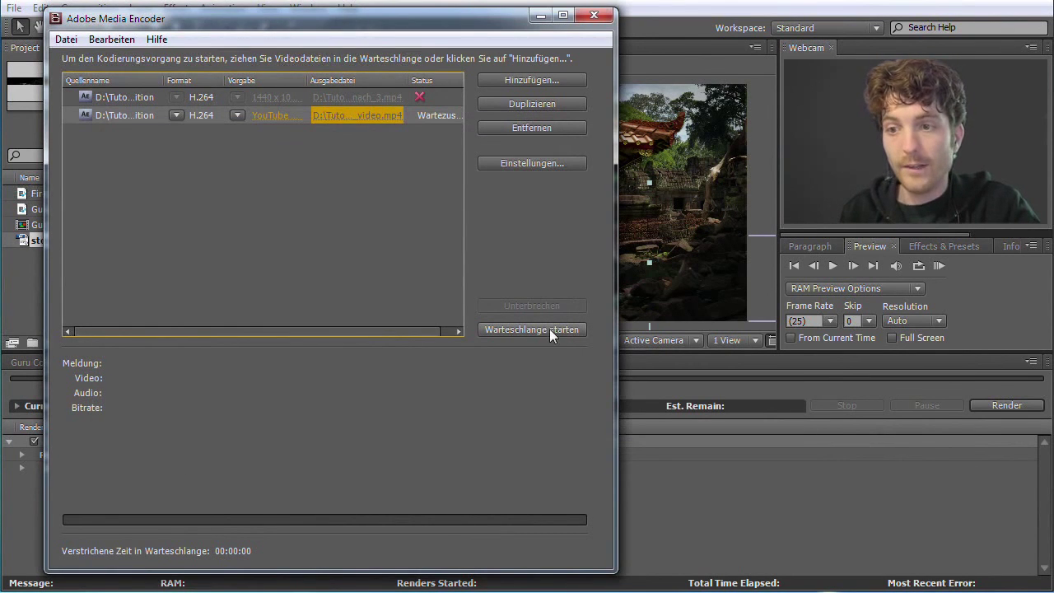